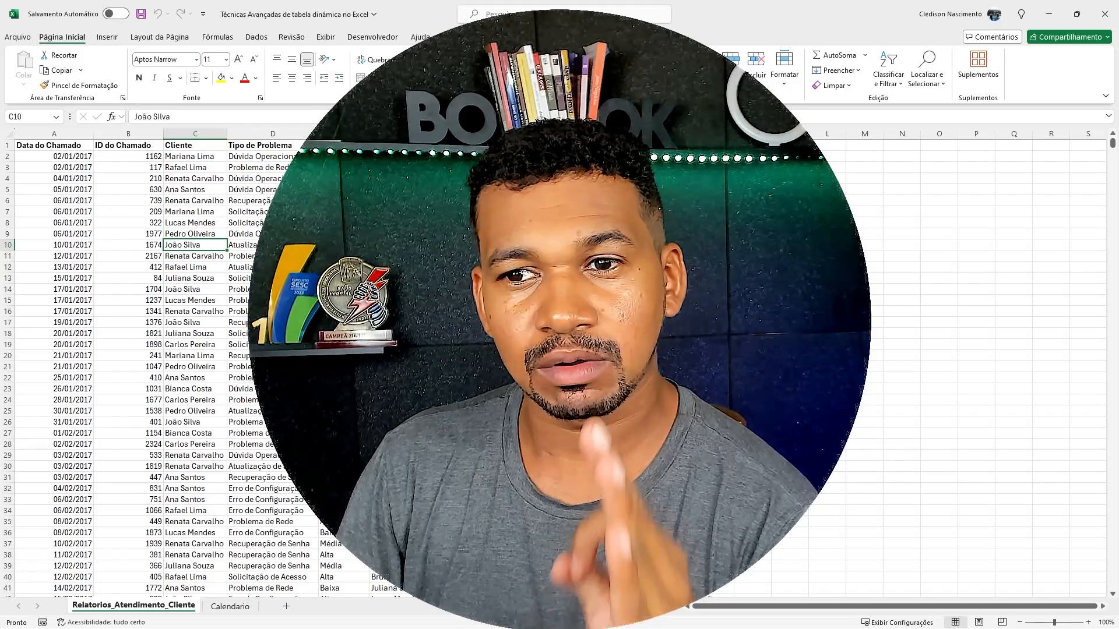
- Examine the extent of the ticket table, from the header row down to the last record and back
left_click(344, 234)
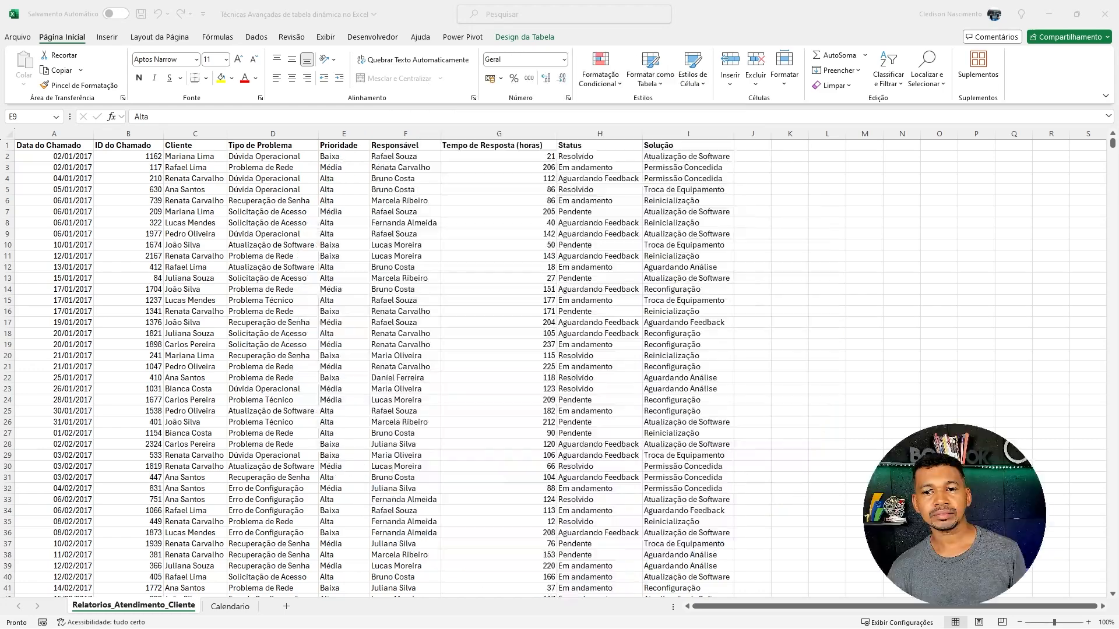
left_click(379, 338)
left_click(242, 305)
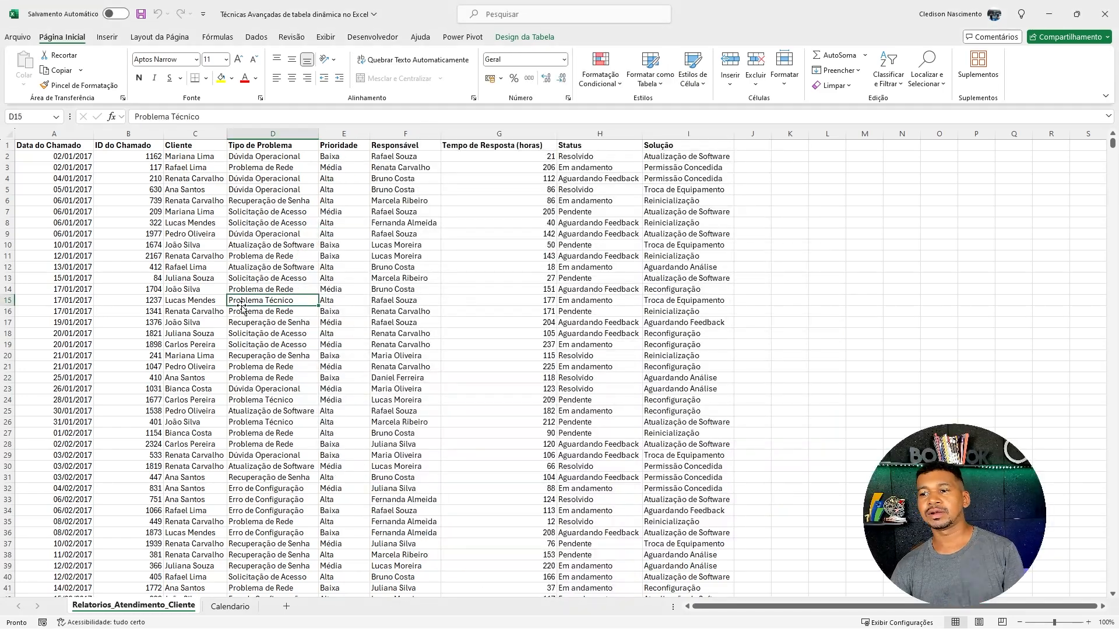
left_click(70, 157)
key("ctrl+Down")
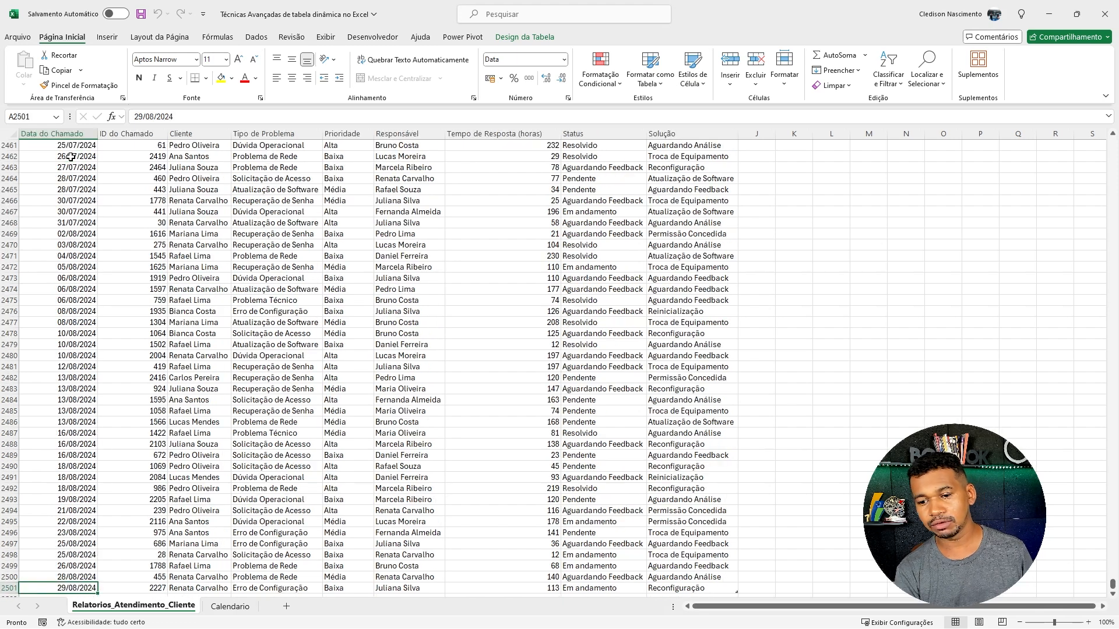
key("ctrl+Up")
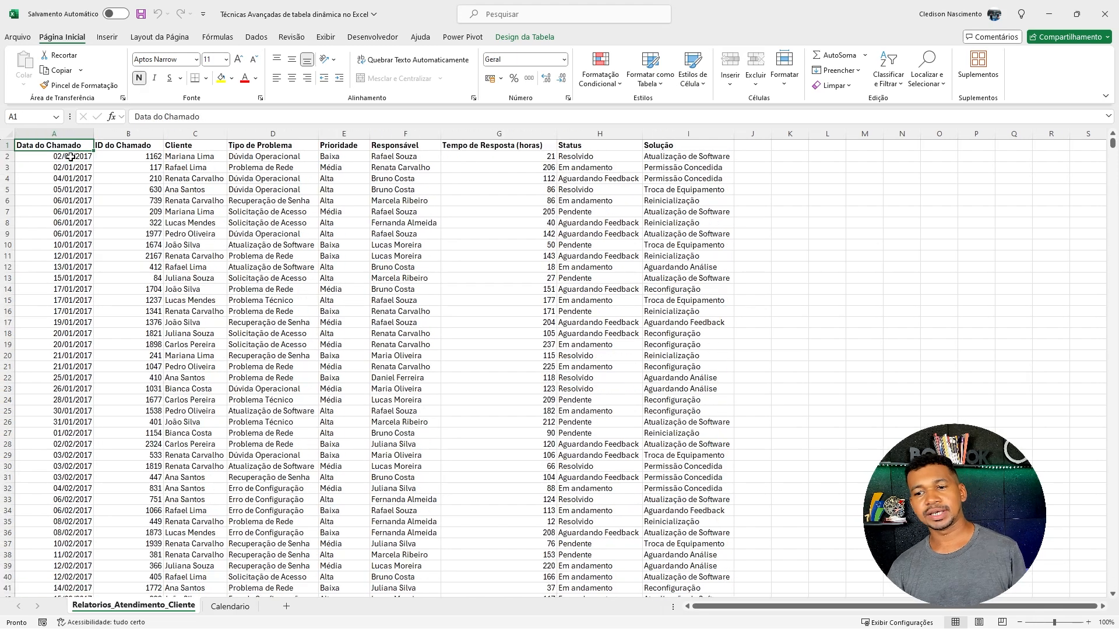
- Create a pivot table from tbChamados on a new worksheet, adding the data to the Data Model
left_click(71, 157)
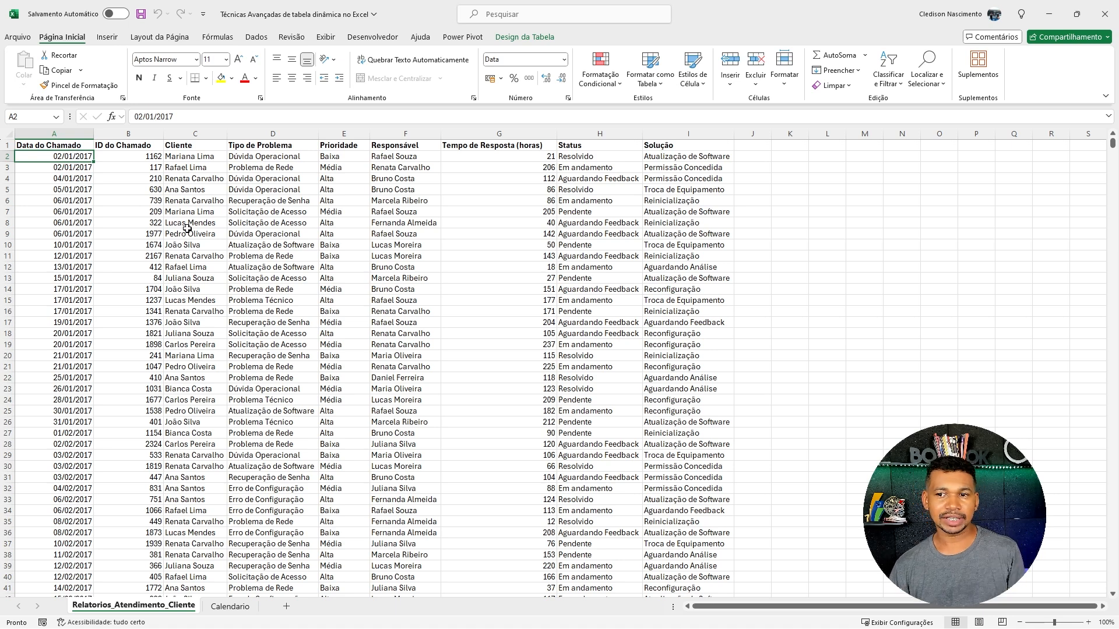
left_click(108, 37)
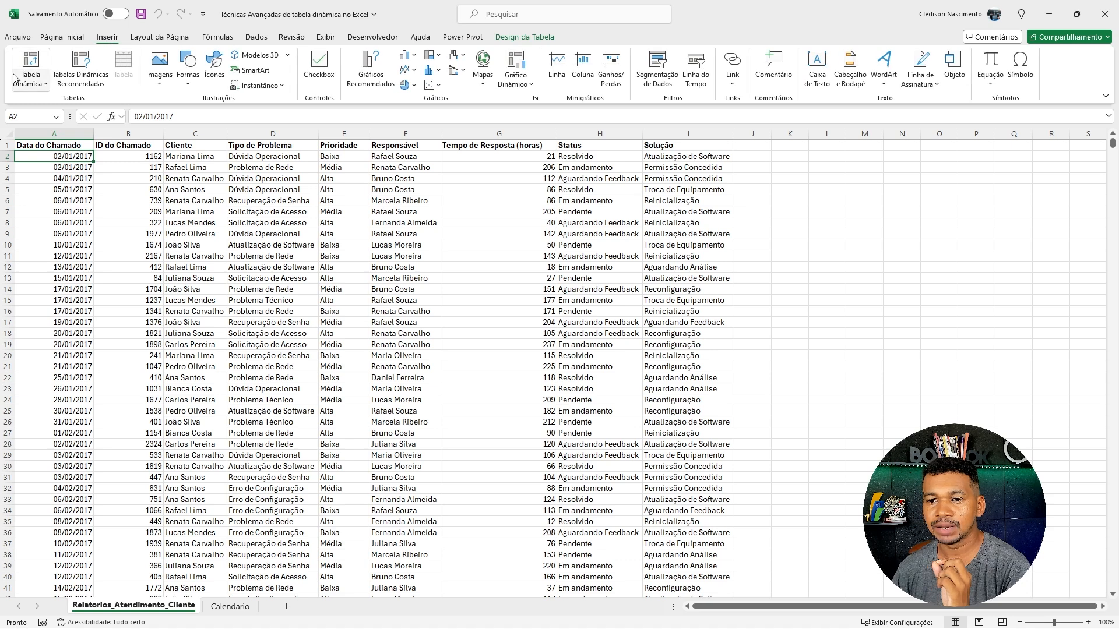
left_click(31, 63)
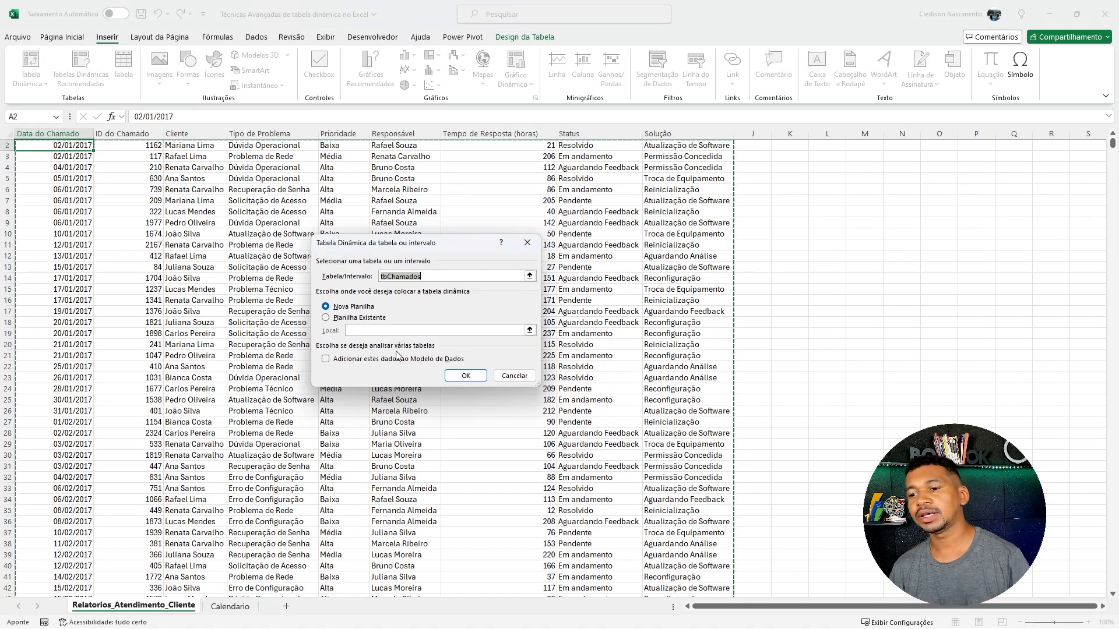
left_click(339, 361)
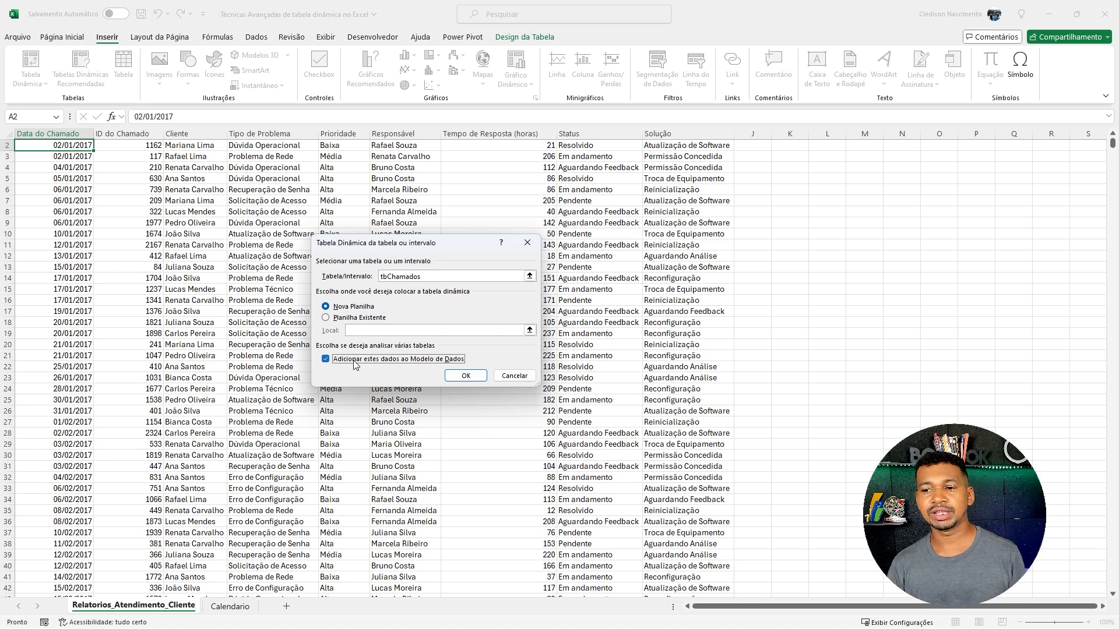
left_click(464, 376)
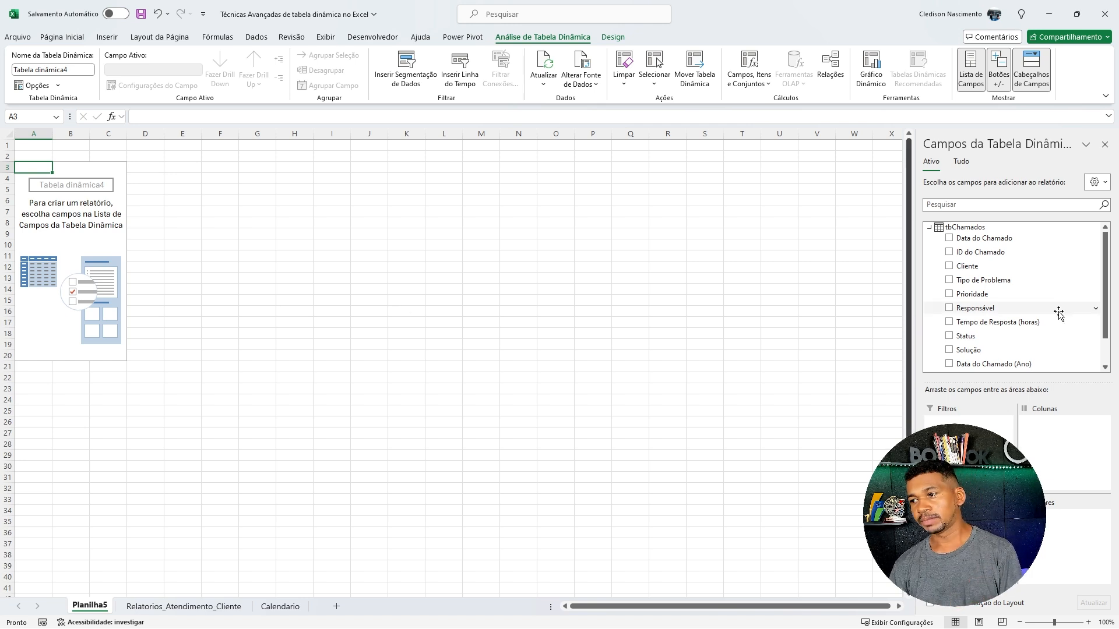
- Add the Data do Chamado field to the pivot table's rows and expand all years to show the months
left_click(980, 240)
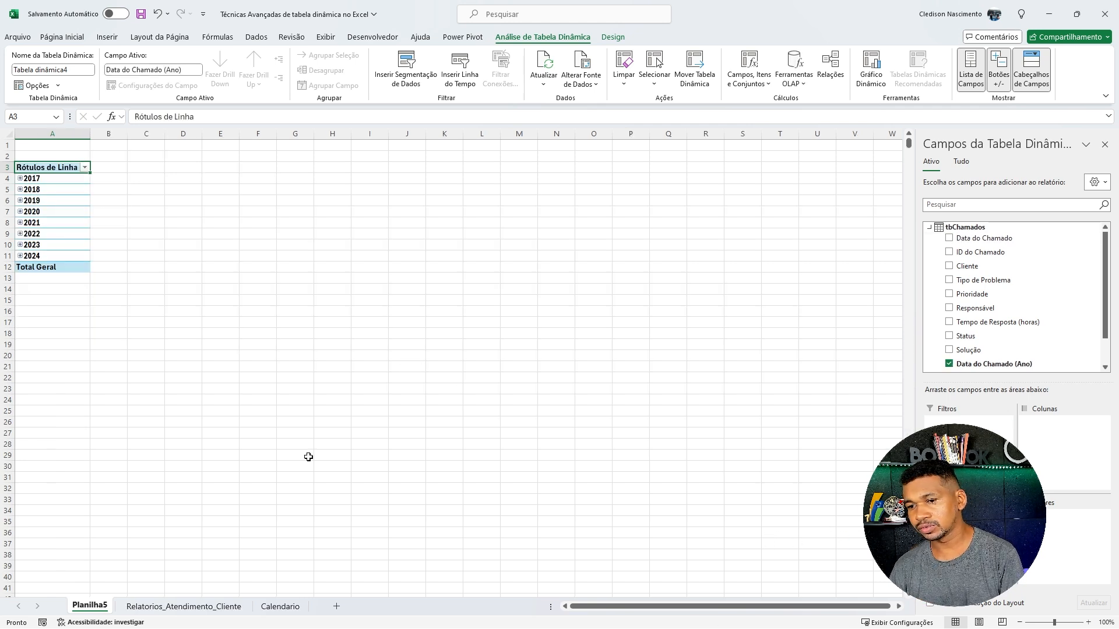
right_click(59, 190)
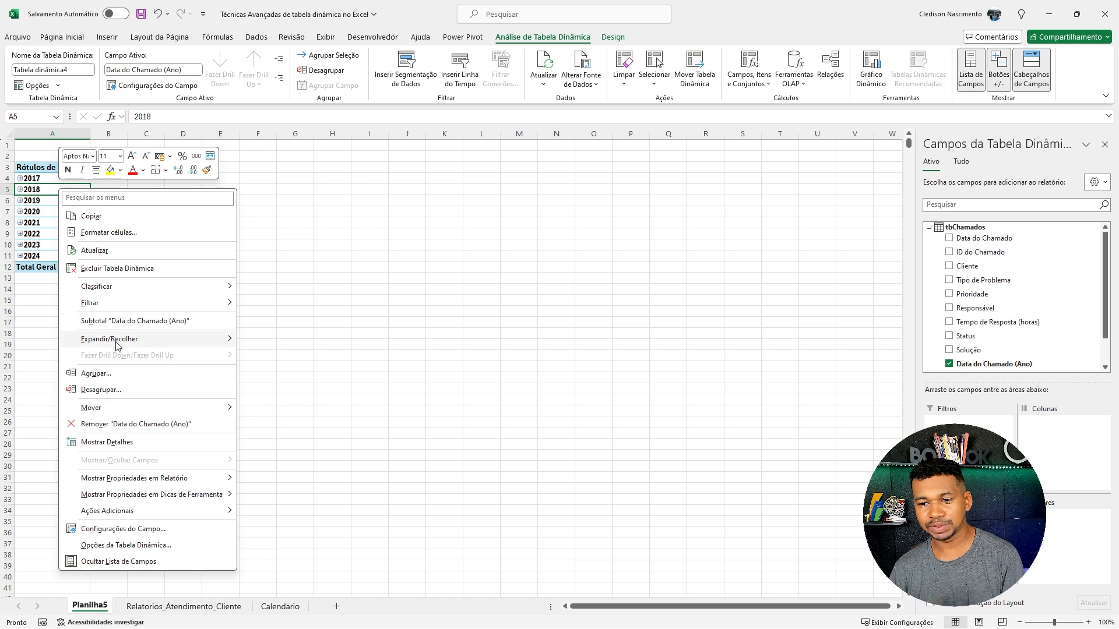
mouse_move(120, 343)
left_click(289, 379)
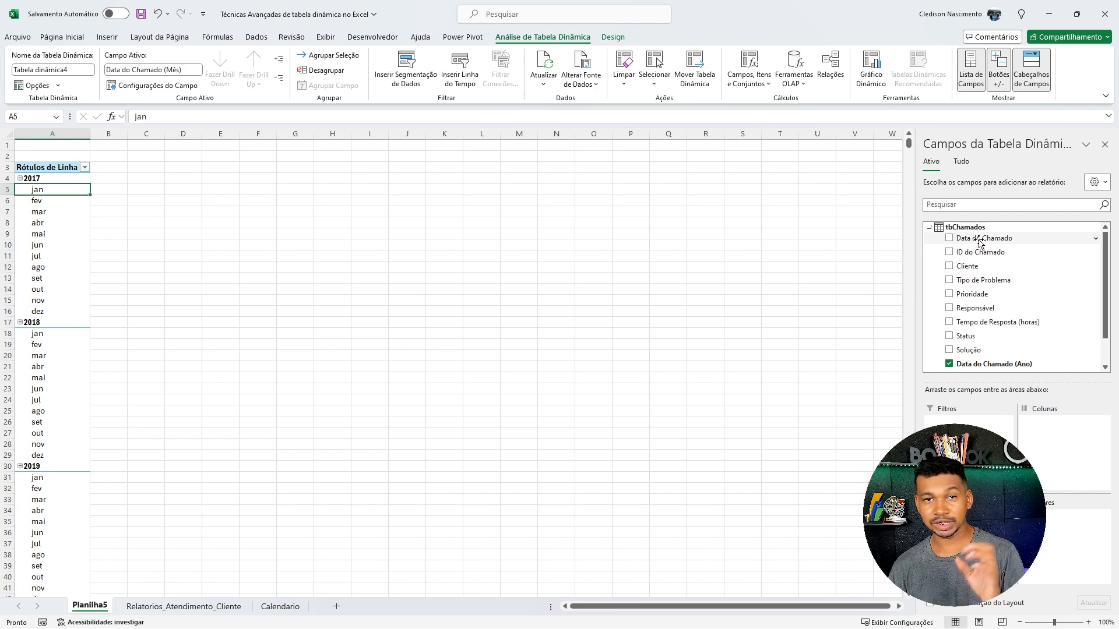
- Add Data do Chamado to the pivot table's values as a count of tickets per month
left_click_drag(980, 243, 1064, 529)
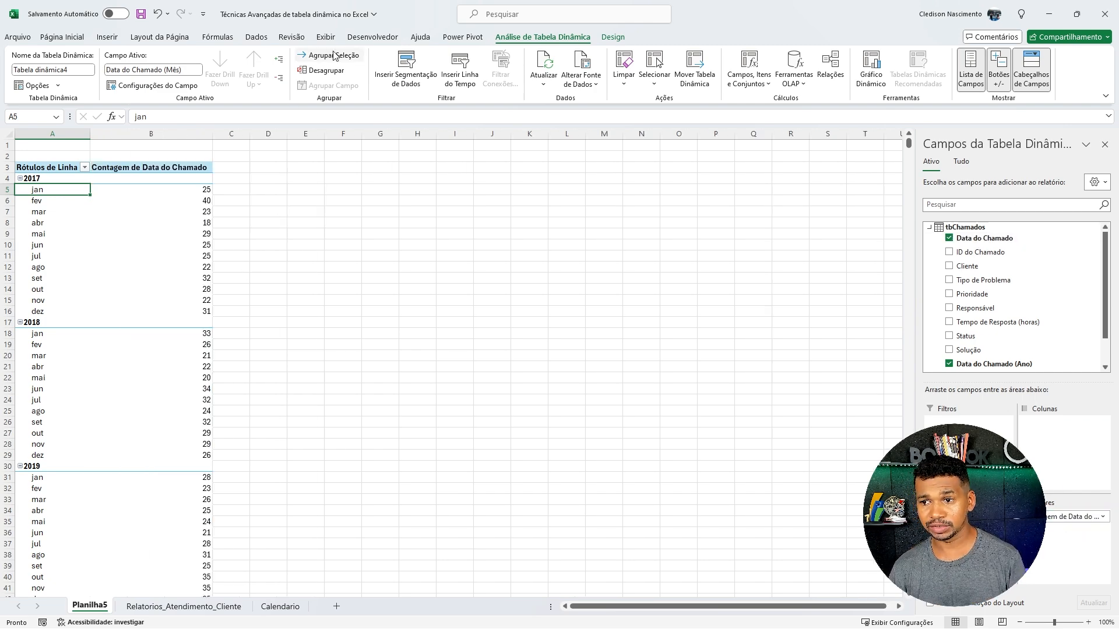
left_click(156, 205)
scroll(156, 205, "up", 3)
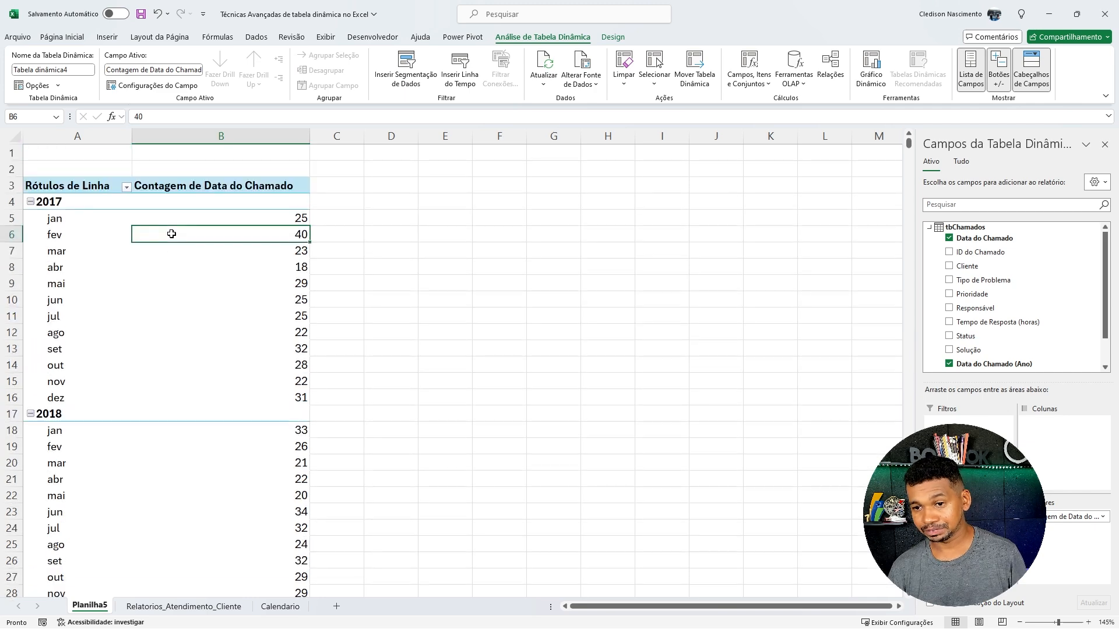
- Show all of the pivot table's subtotals at the start of each group
left_click(269, 216)
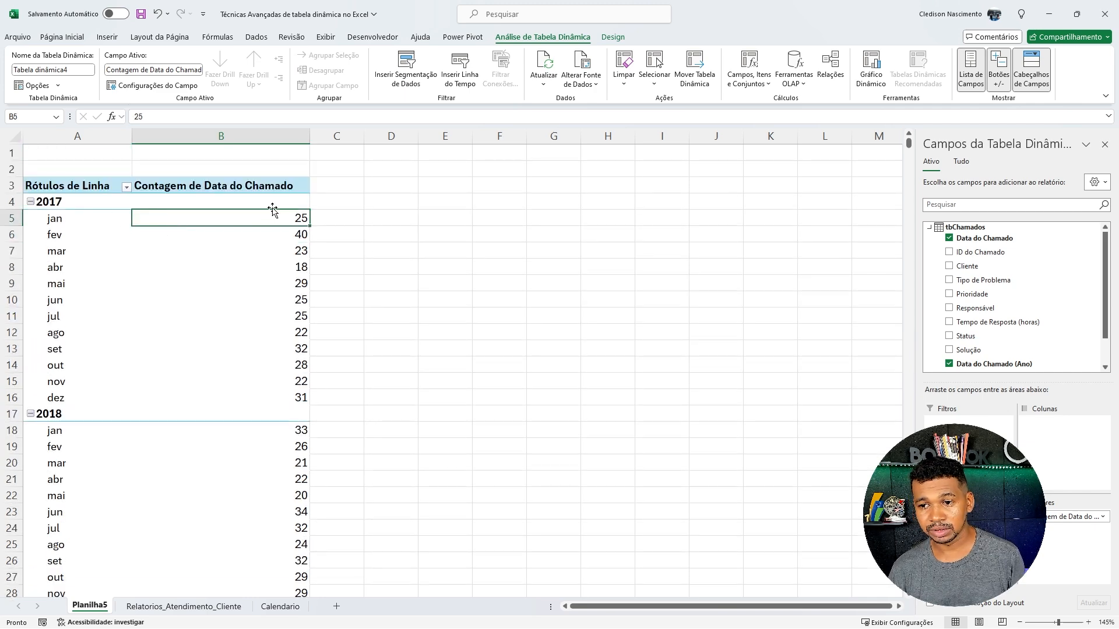
left_click(265, 202)
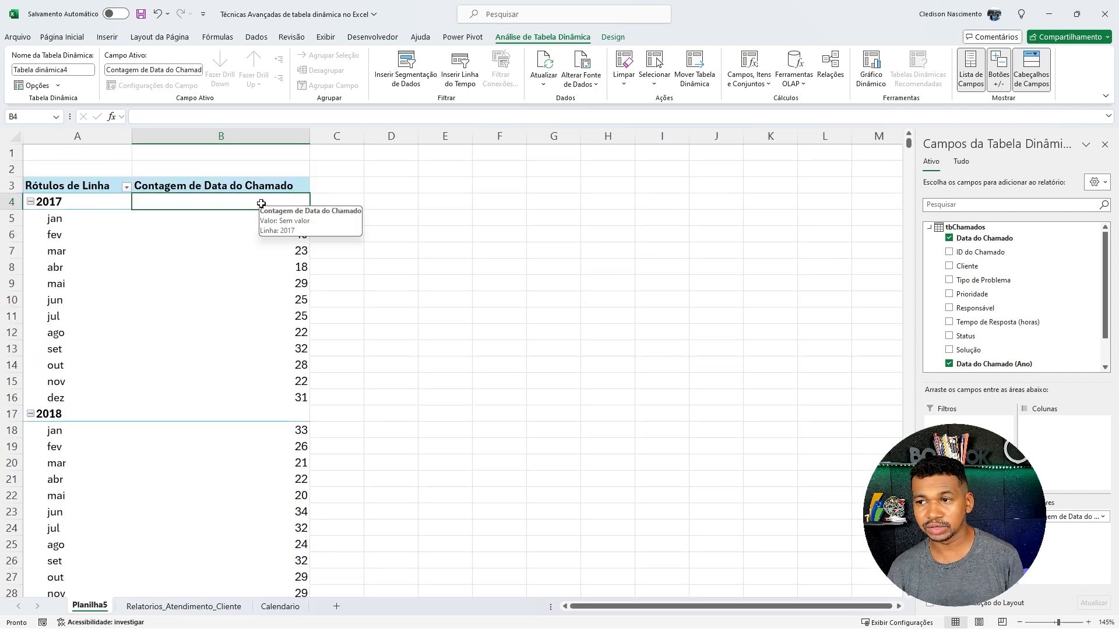
left_click(612, 37)
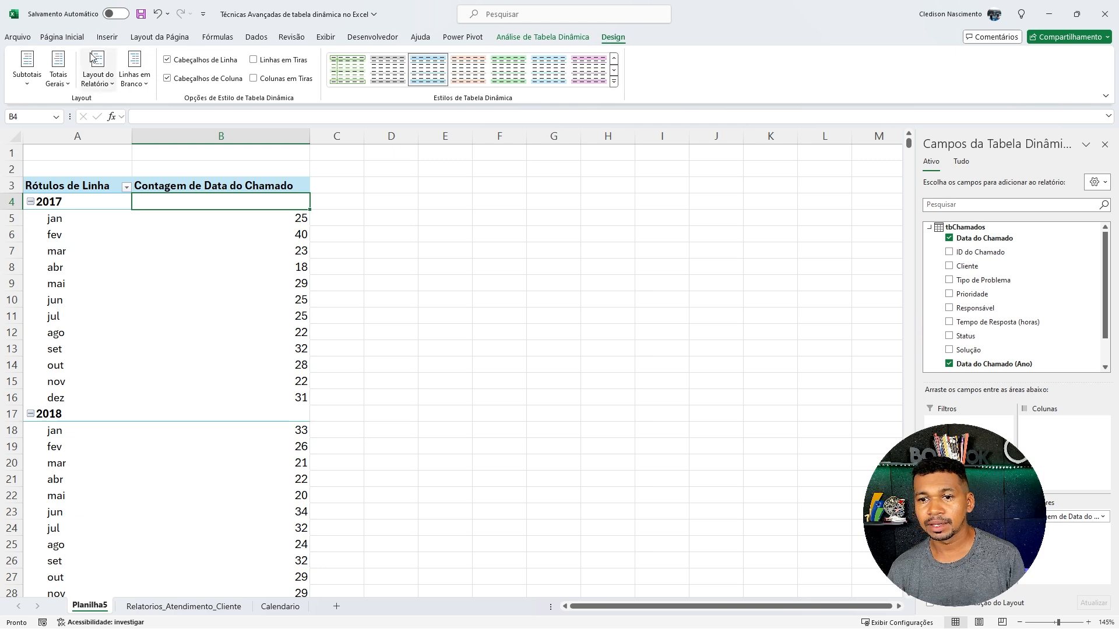
left_click(27, 73)
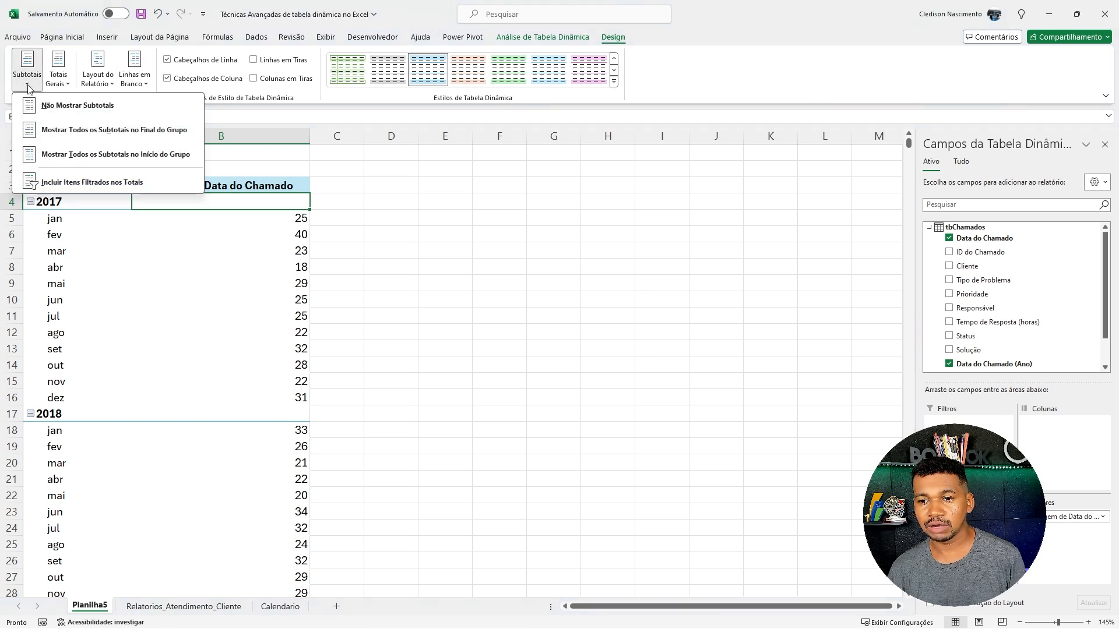
left_click(64, 153)
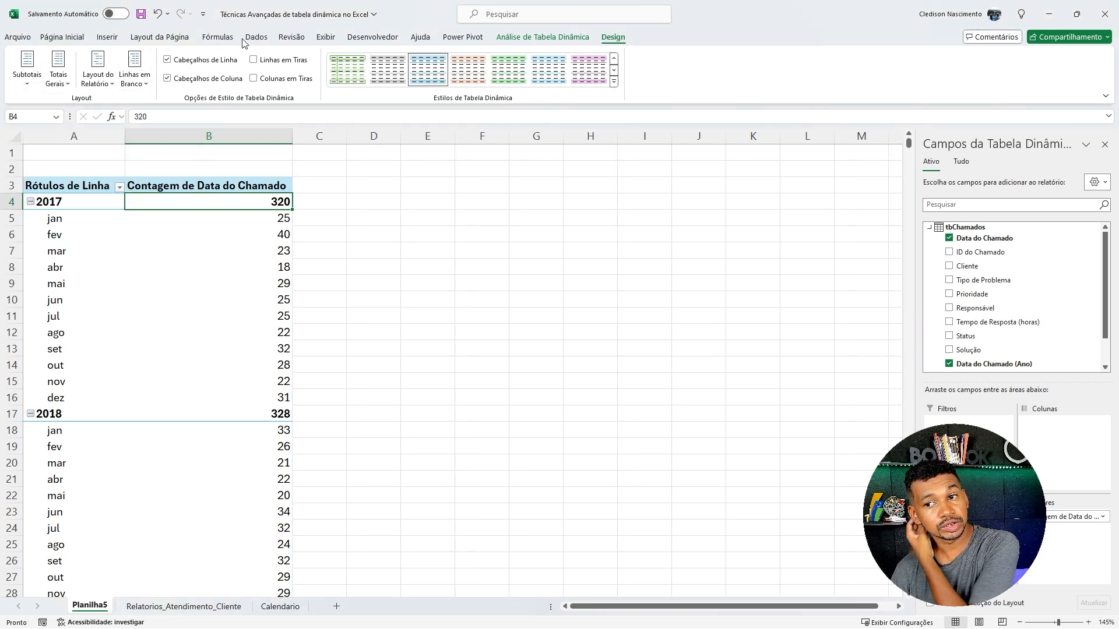
- Hide the worksheet gridlines on Planilha5
left_click(326, 38)
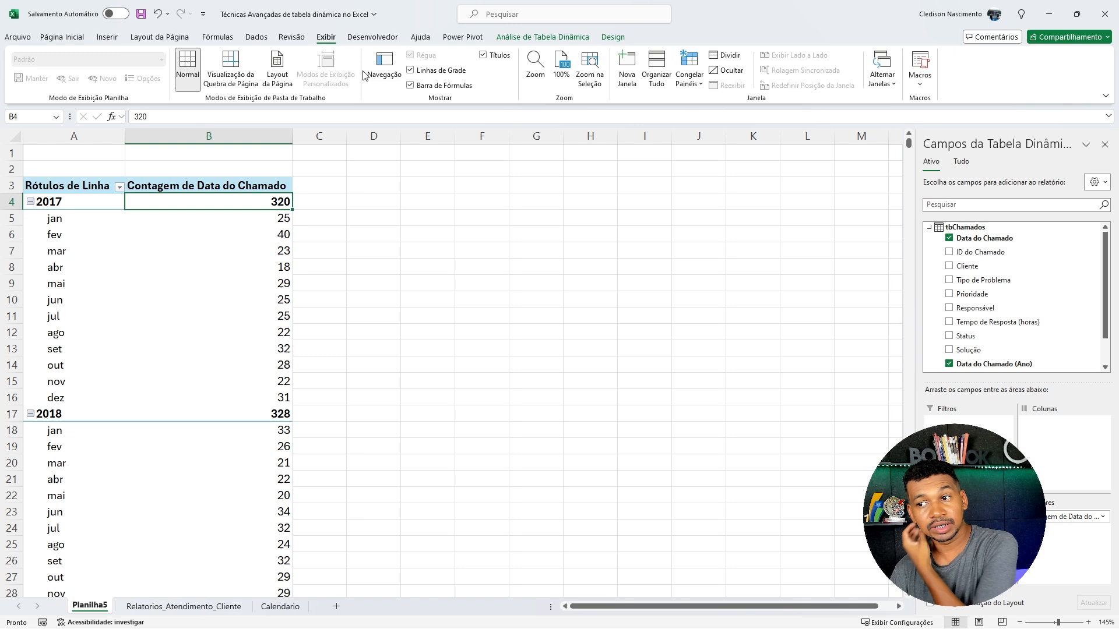
left_click(411, 71)
left_click(62, 38)
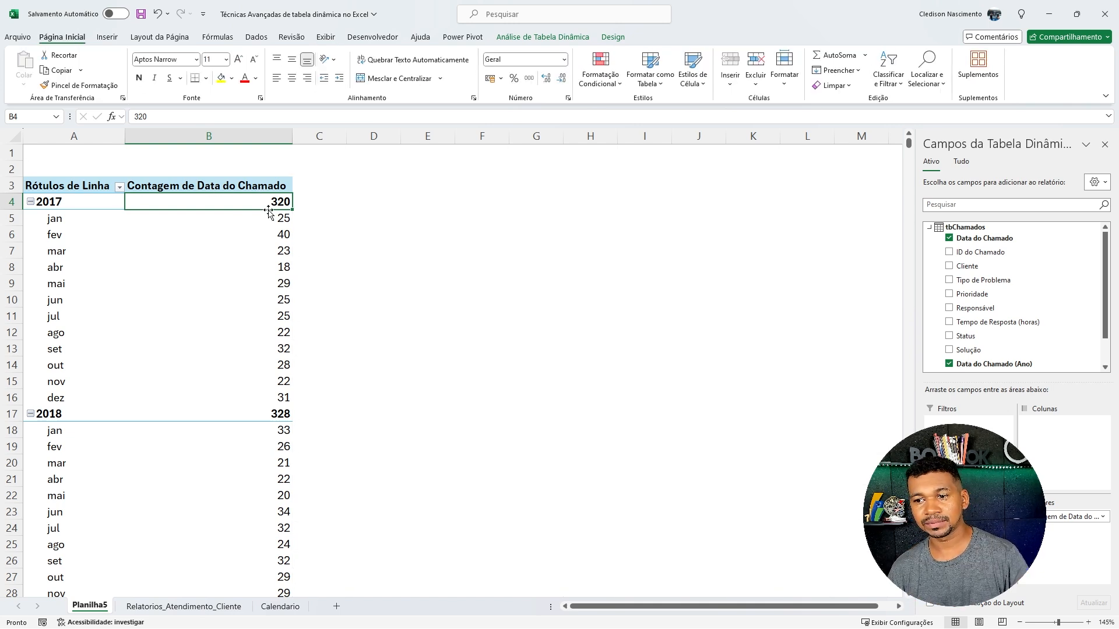
- Examine the 2017 ticket total and the individual monthly counts from January to May
left_click(234, 219)
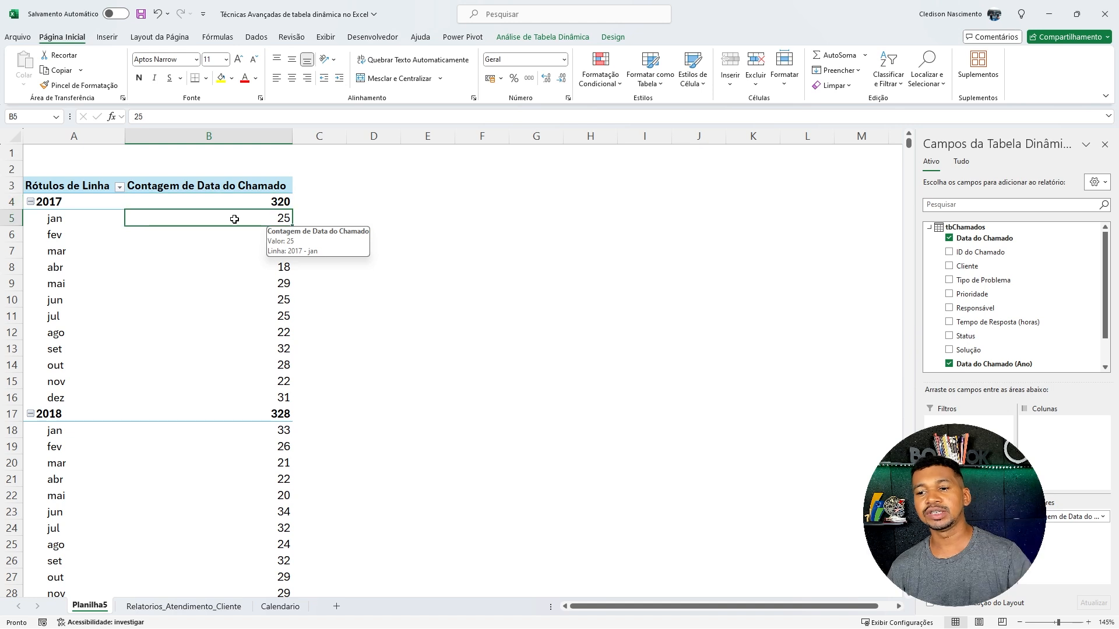
left_click(244, 234)
left_click(256, 254)
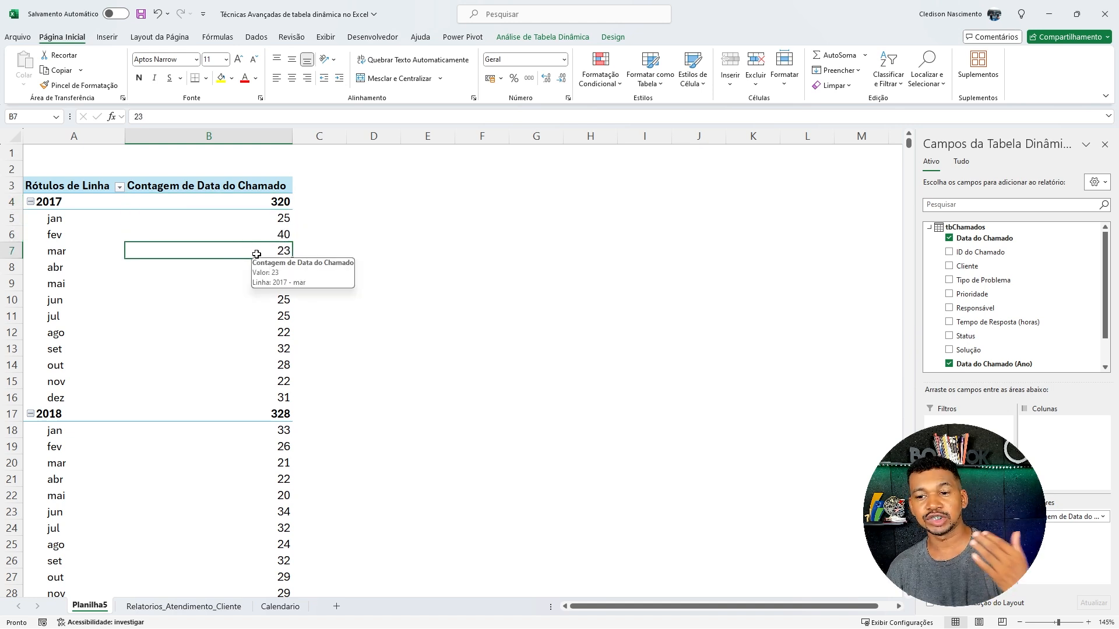
left_click(257, 267)
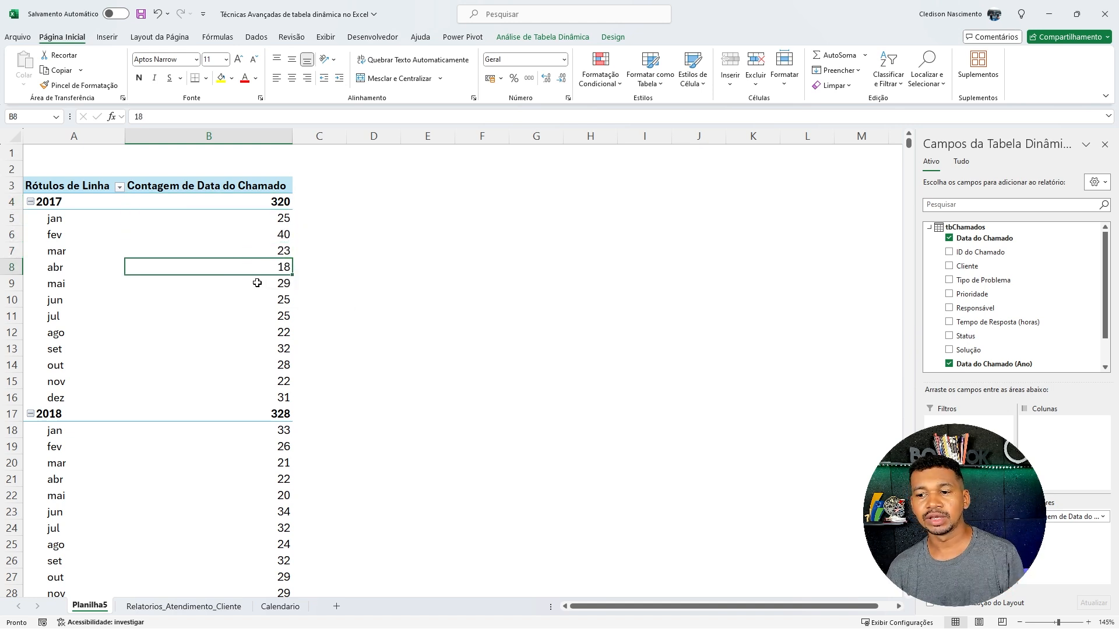
left_click(257, 283)
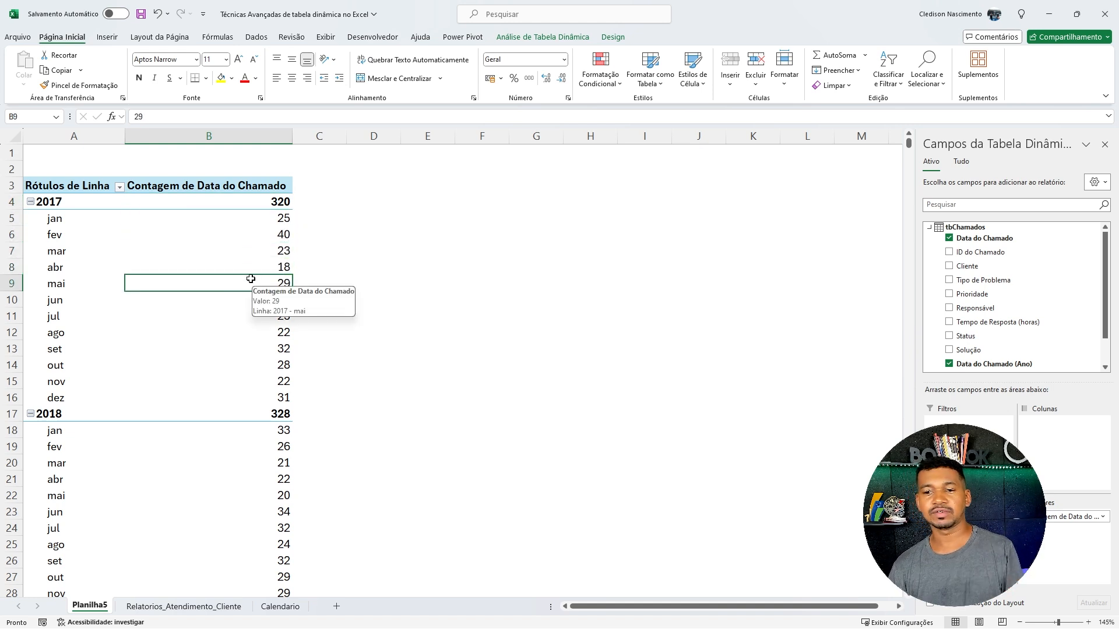
left_click(273, 203)
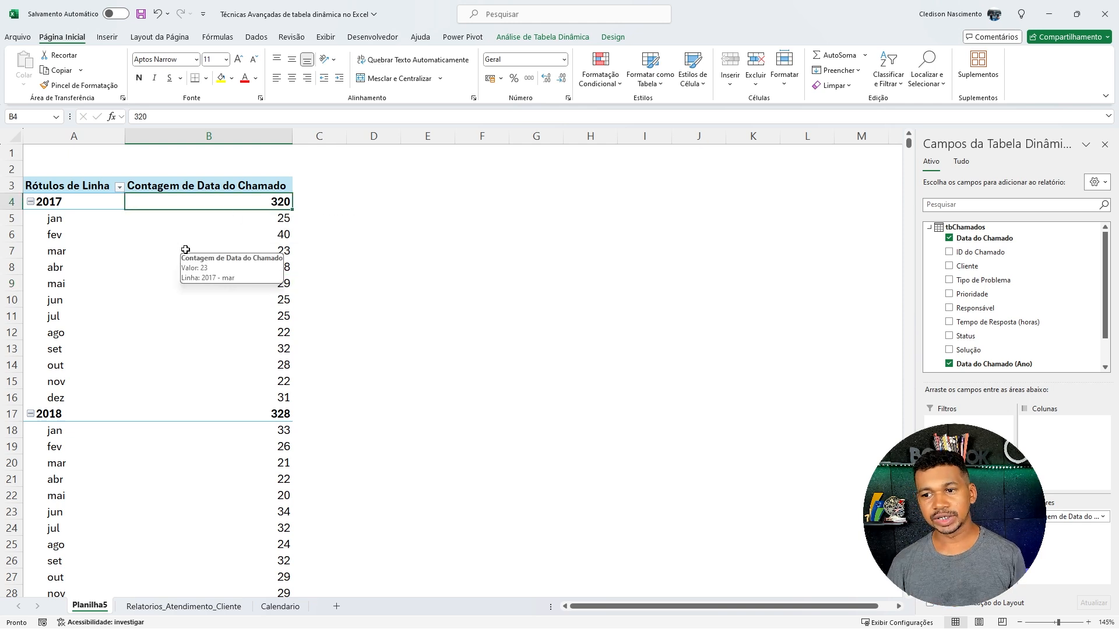
left_click(270, 220)
left_click(259, 234)
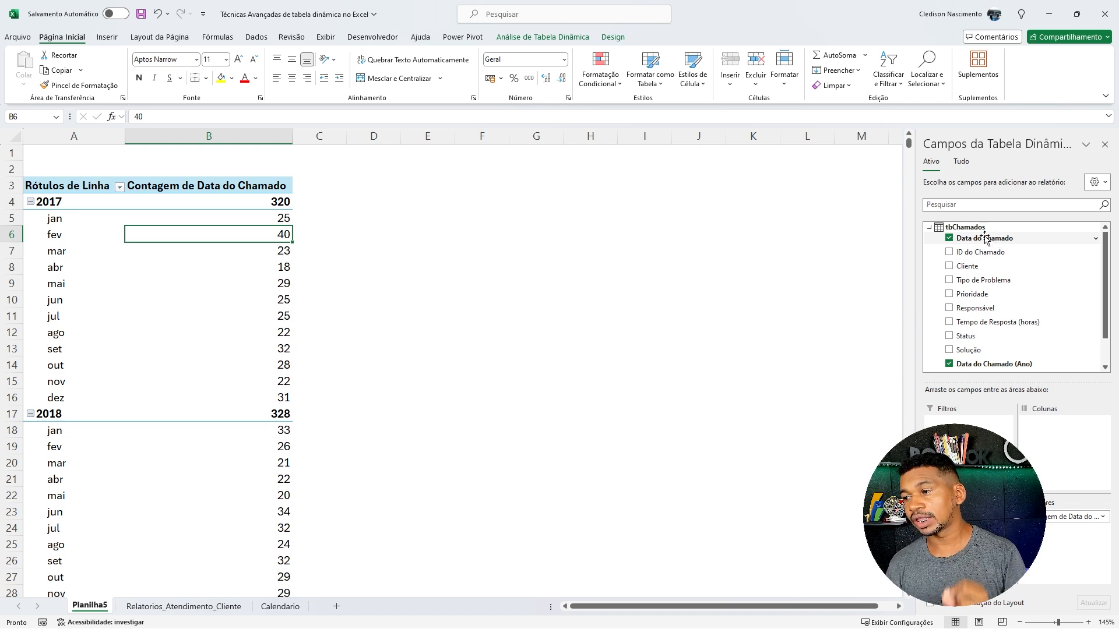
- Add a second Data do Chamado count to the values and show it as % Diferença de, with base field Data do Chamado (Mês) and base item (anterior)
left_click_drag(991, 239, 1062, 553)
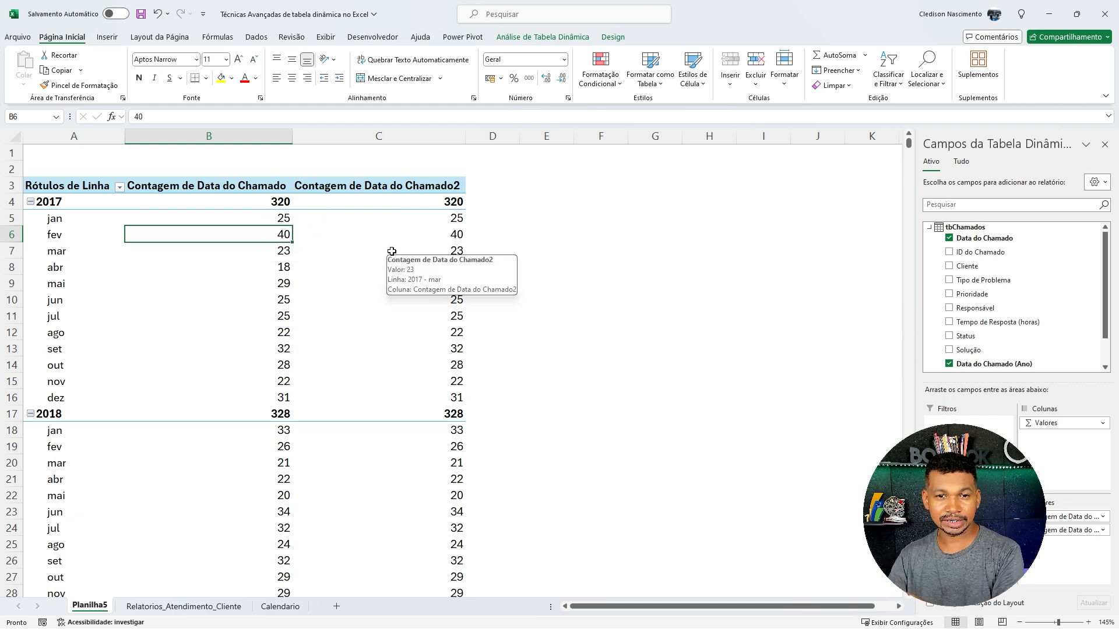
left_click(362, 233)
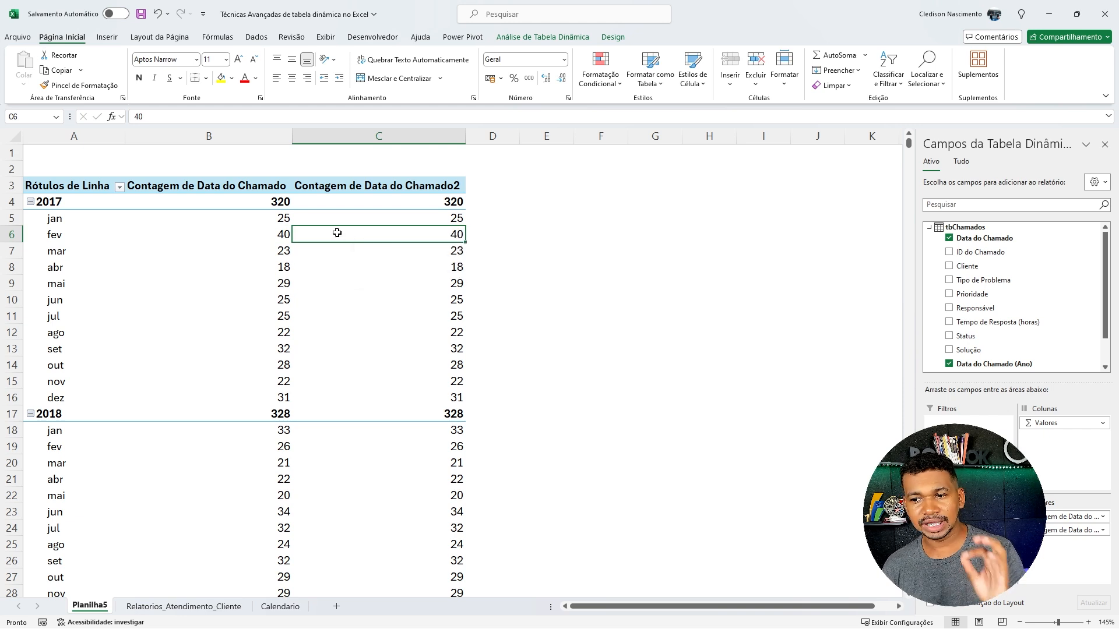
right_click(339, 234)
mouse_move(373, 402)
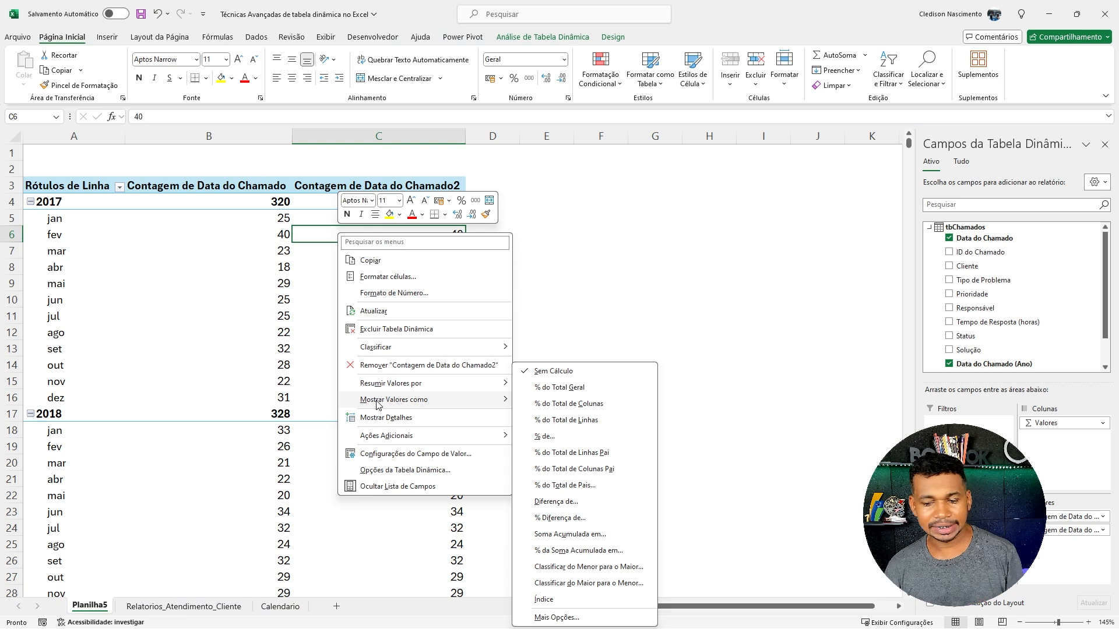
left_click(558, 518)
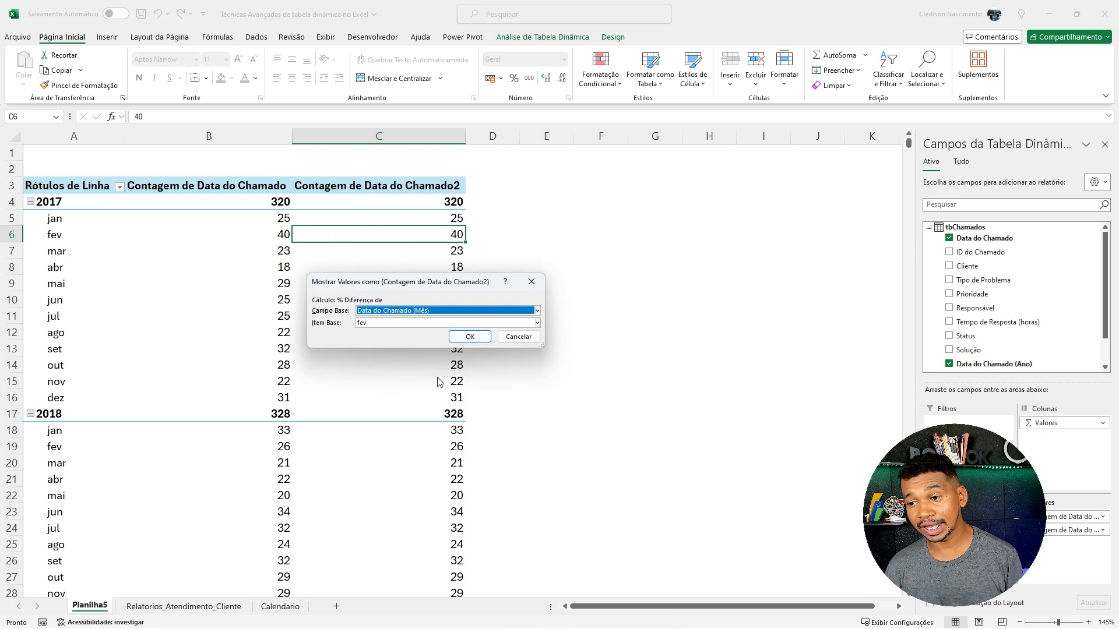
left_click(381, 311)
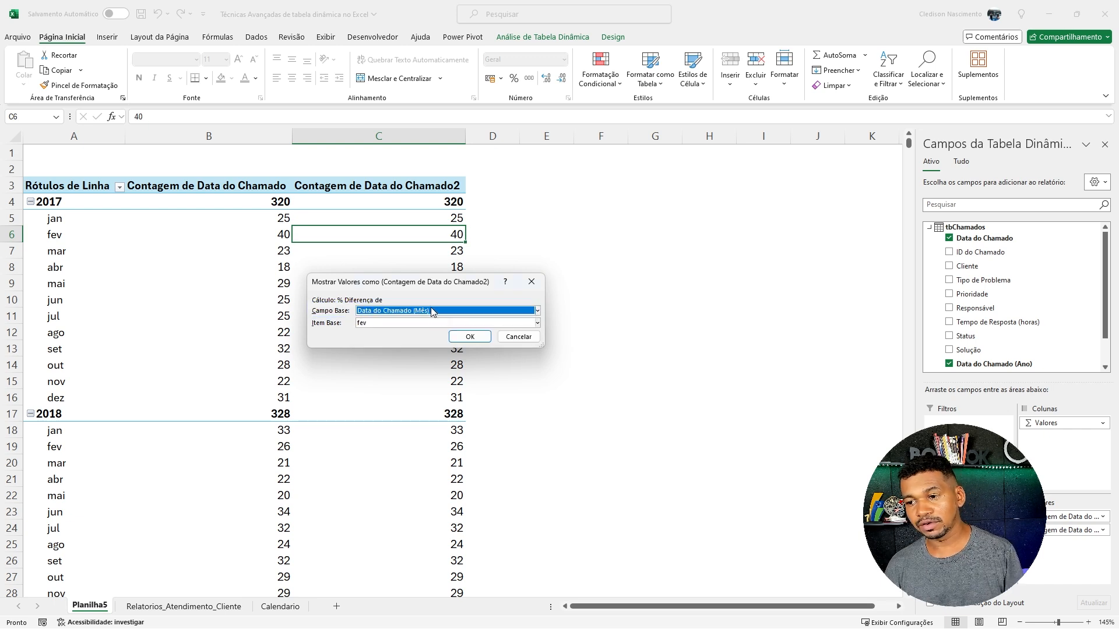
left_click(431, 311)
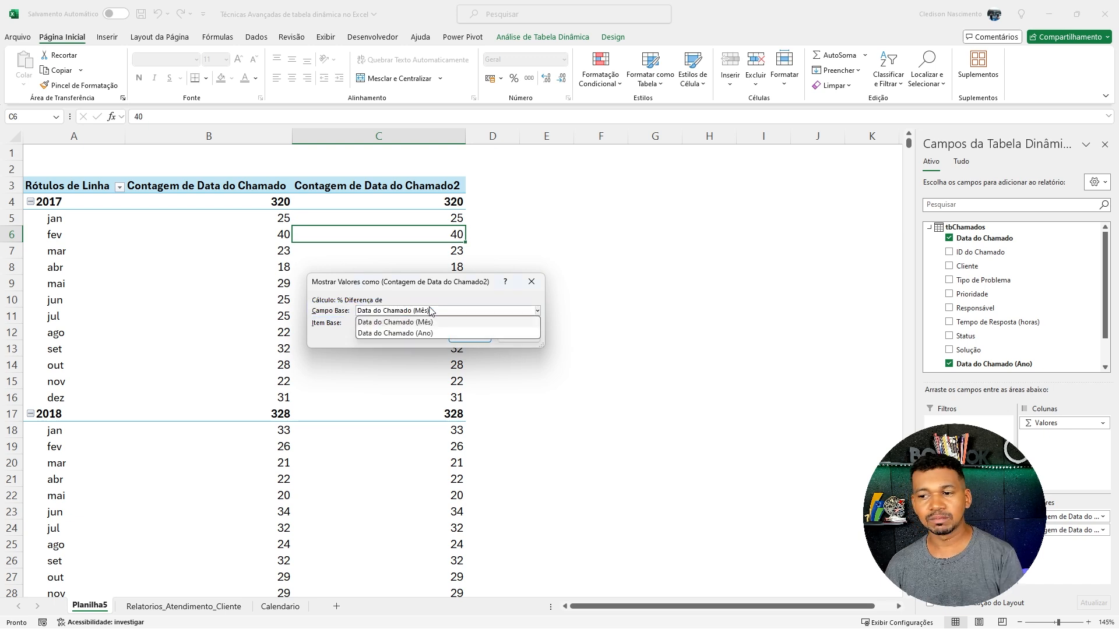
left_click(433, 322)
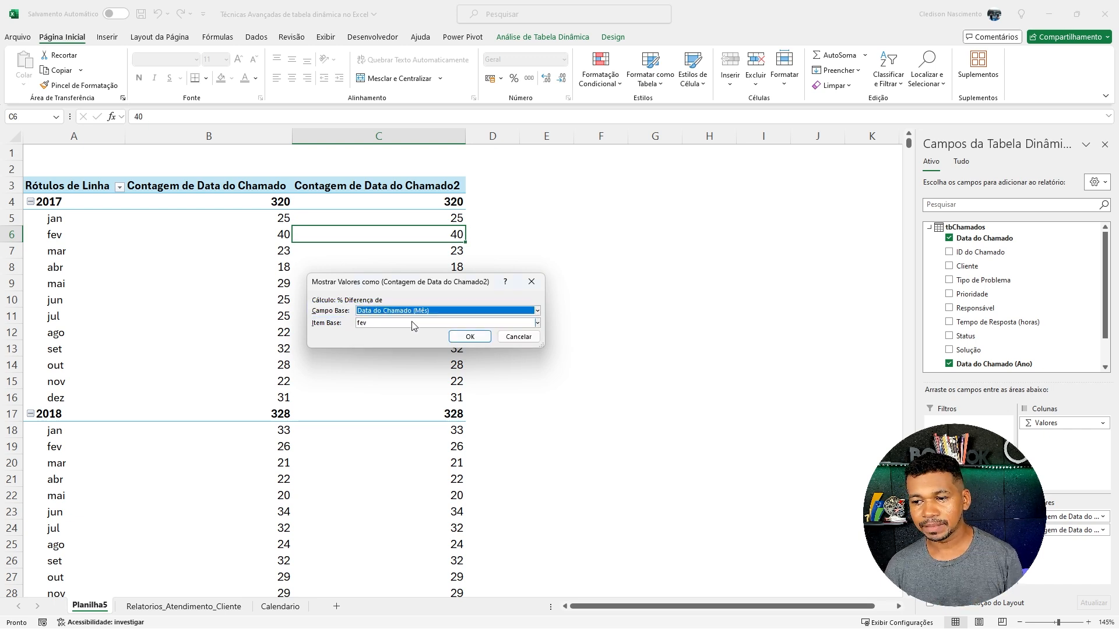
left_click(412, 323)
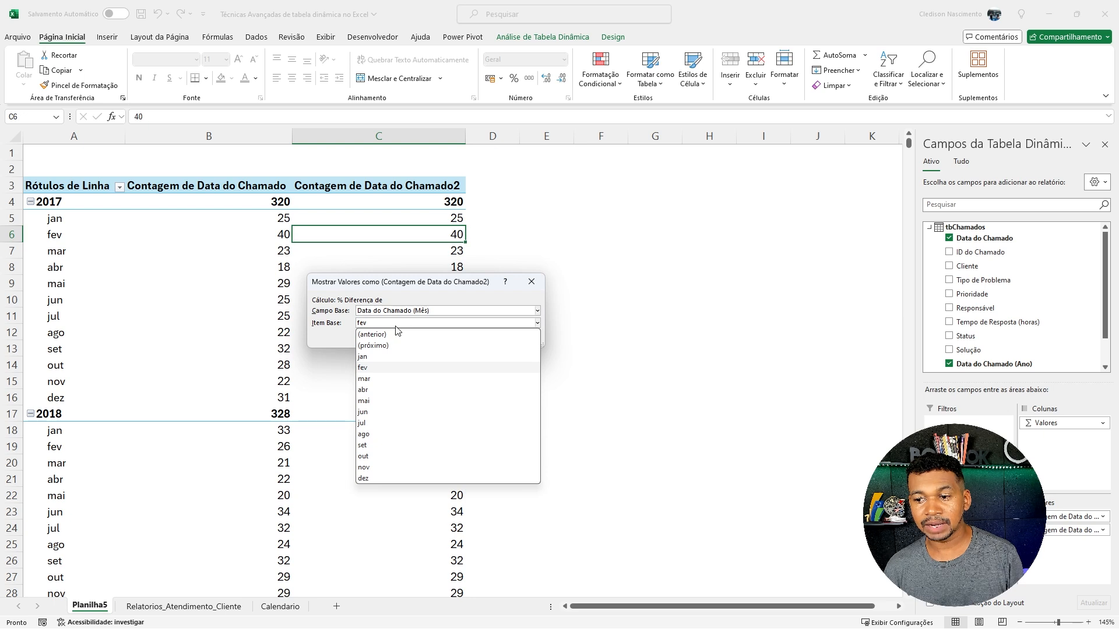
left_click(376, 335)
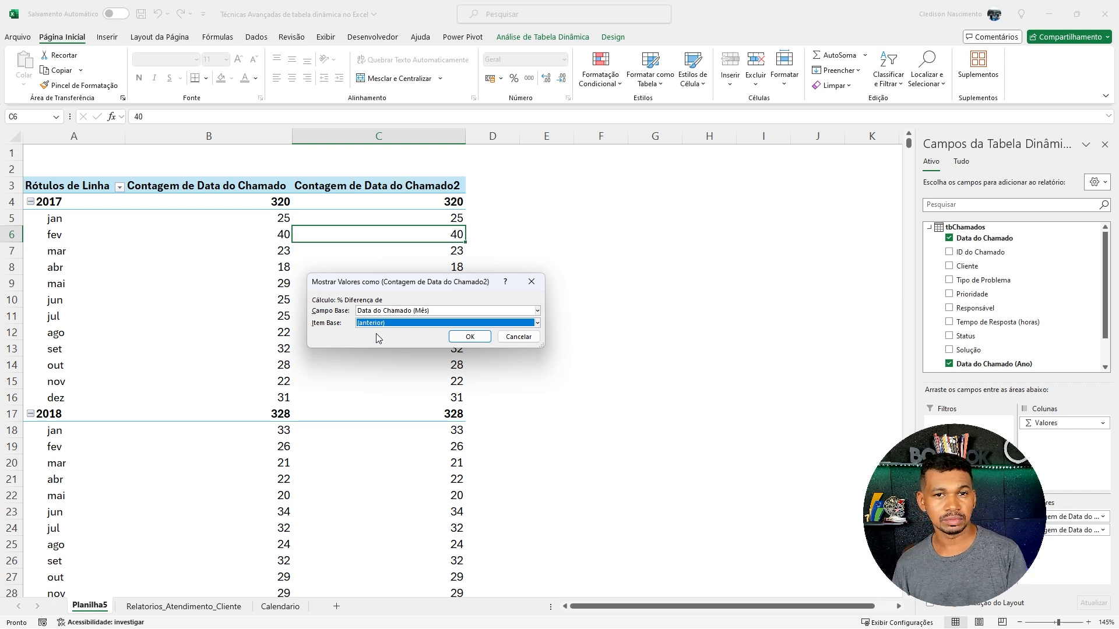
left_click(467, 337)
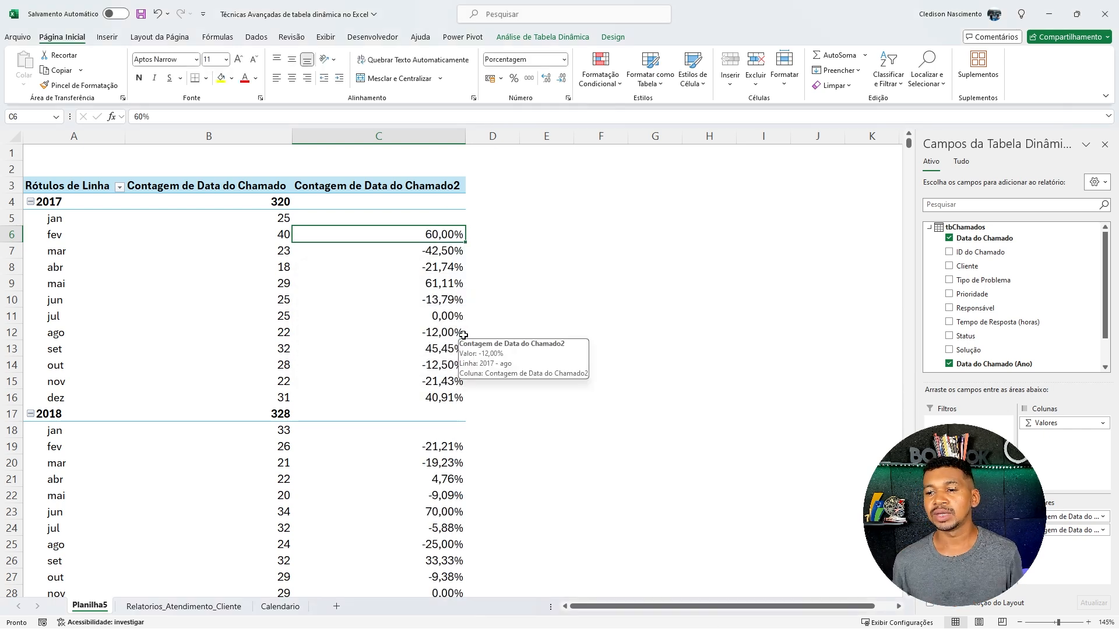
- Rename the header of the percentage difference column as Variação
left_click(349, 187)
type("V")
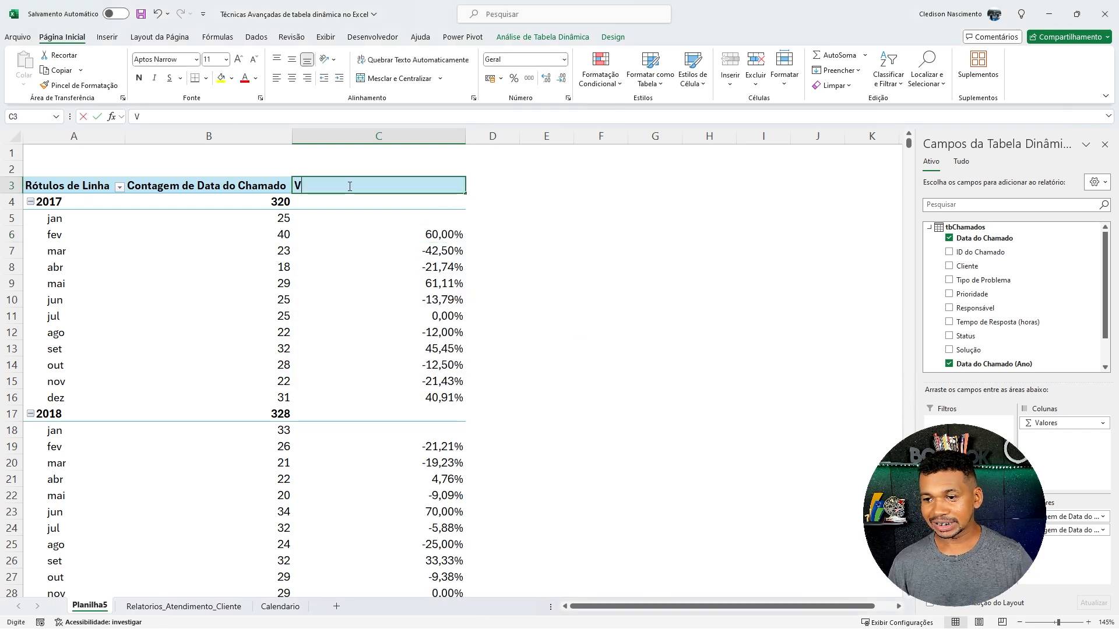
type("ariaçõa")
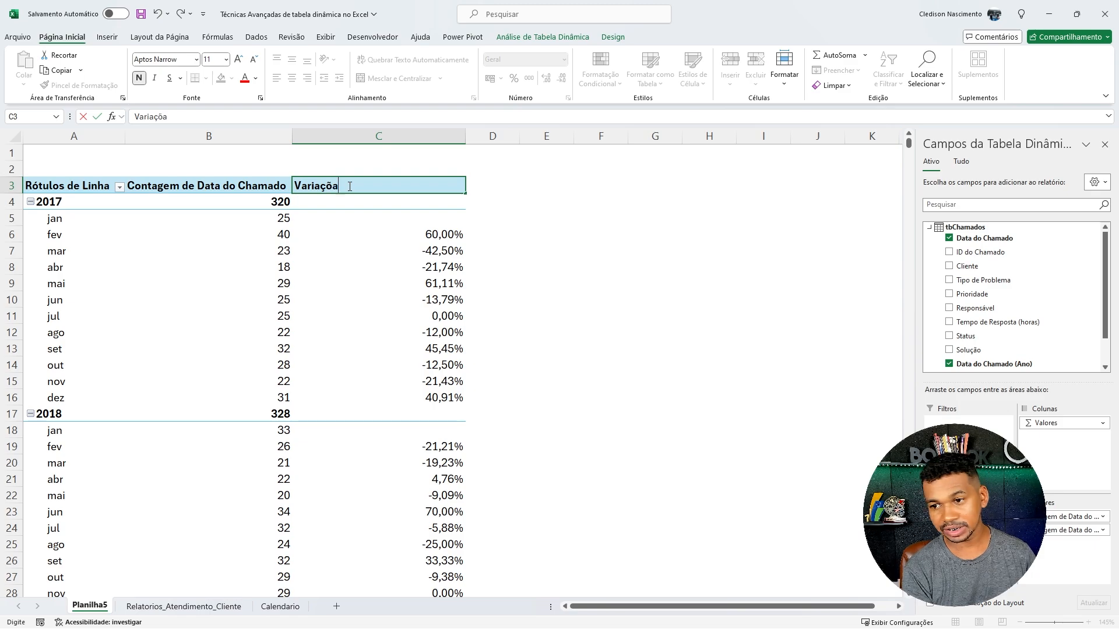
type("o")
key("Return")
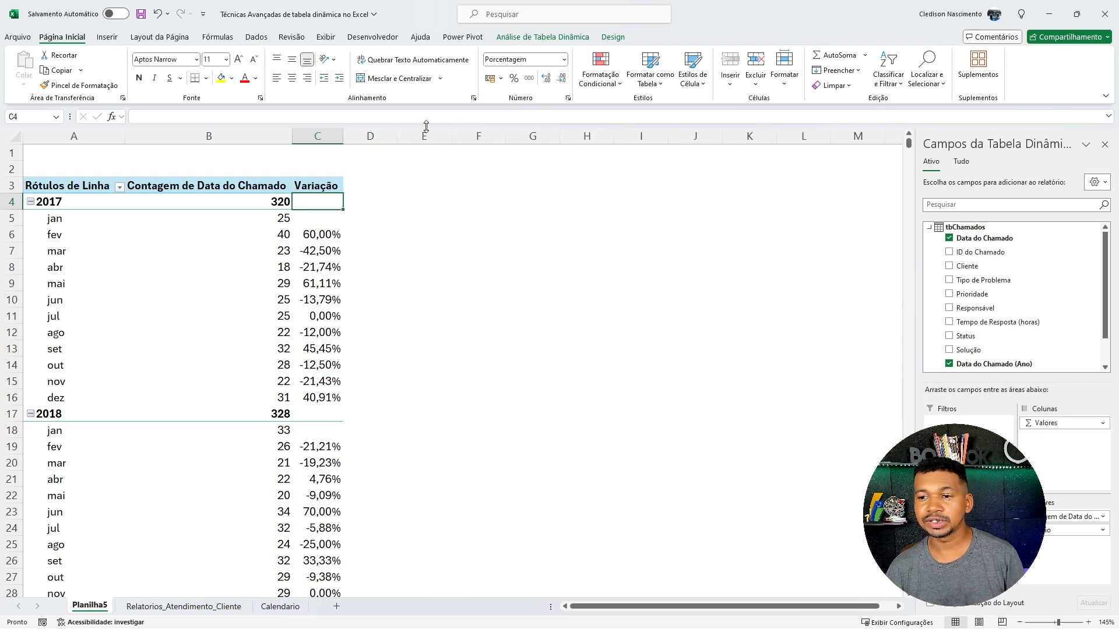
double_click(466, 136)
- Examine the monthly ticket counts and their Variação percentages from January to April 2017
left_click(268, 223)
scroll(265, 221, "up", 4)
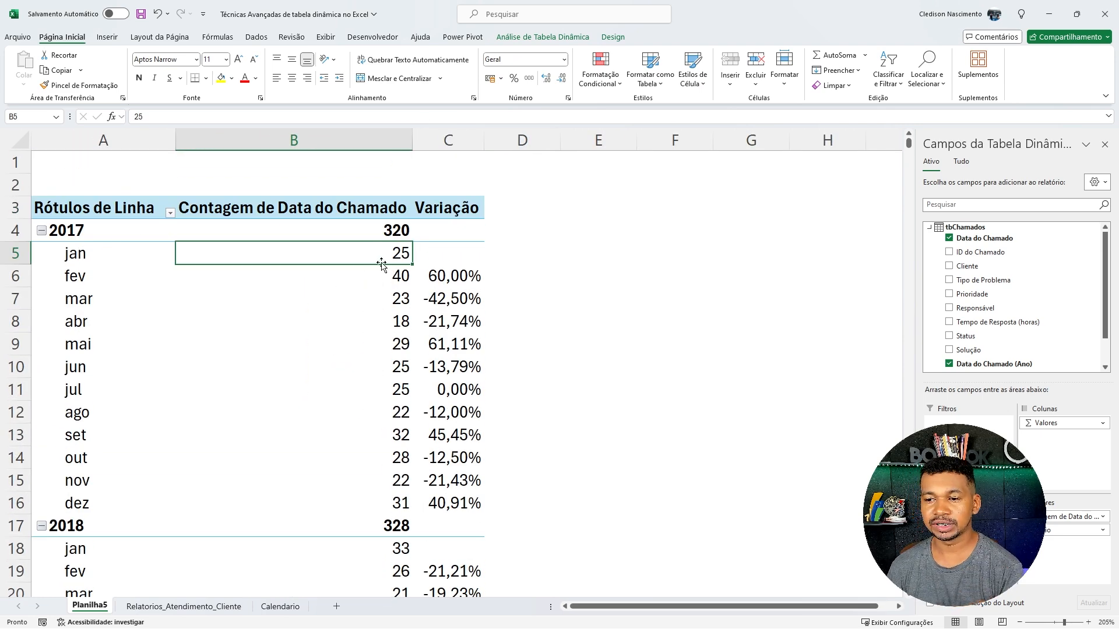
left_click(384, 276)
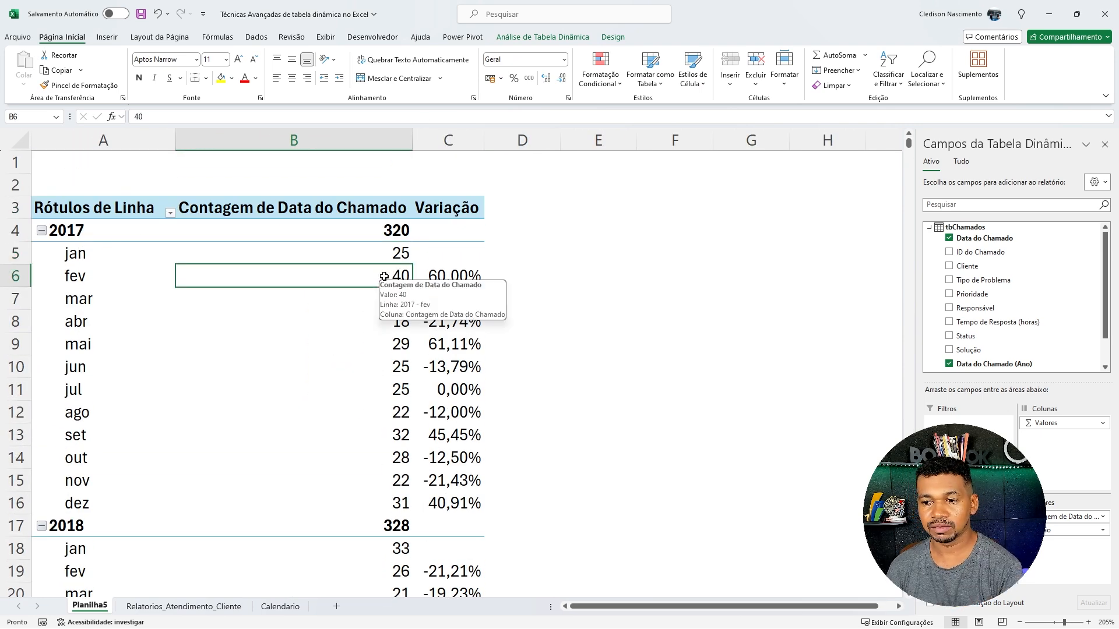
left_click(440, 276)
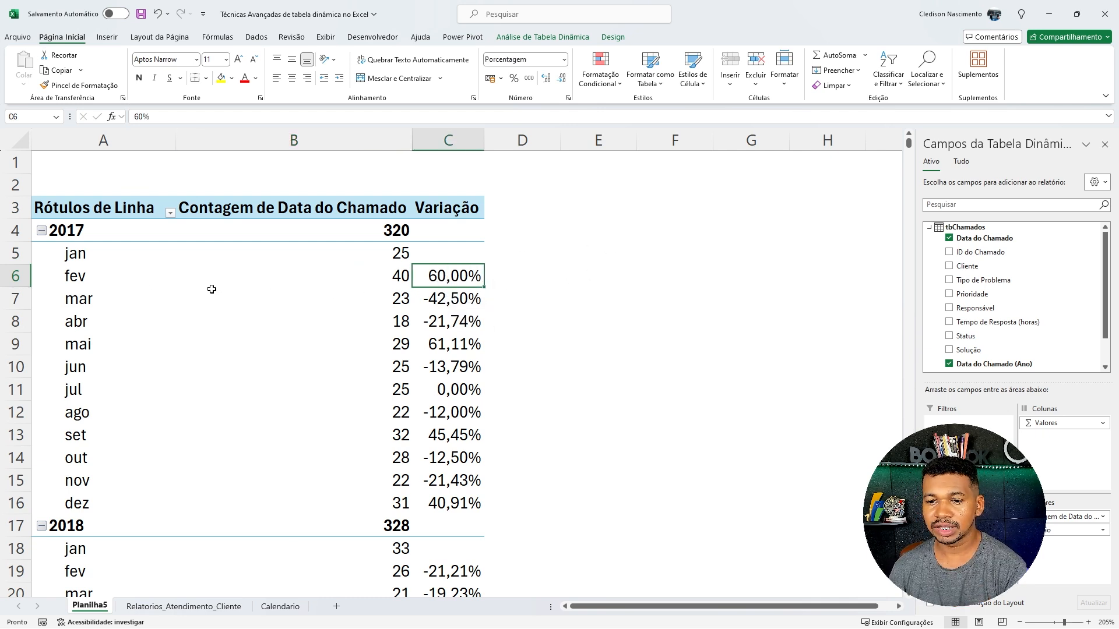
left_click_drag(75, 280, 349, 283)
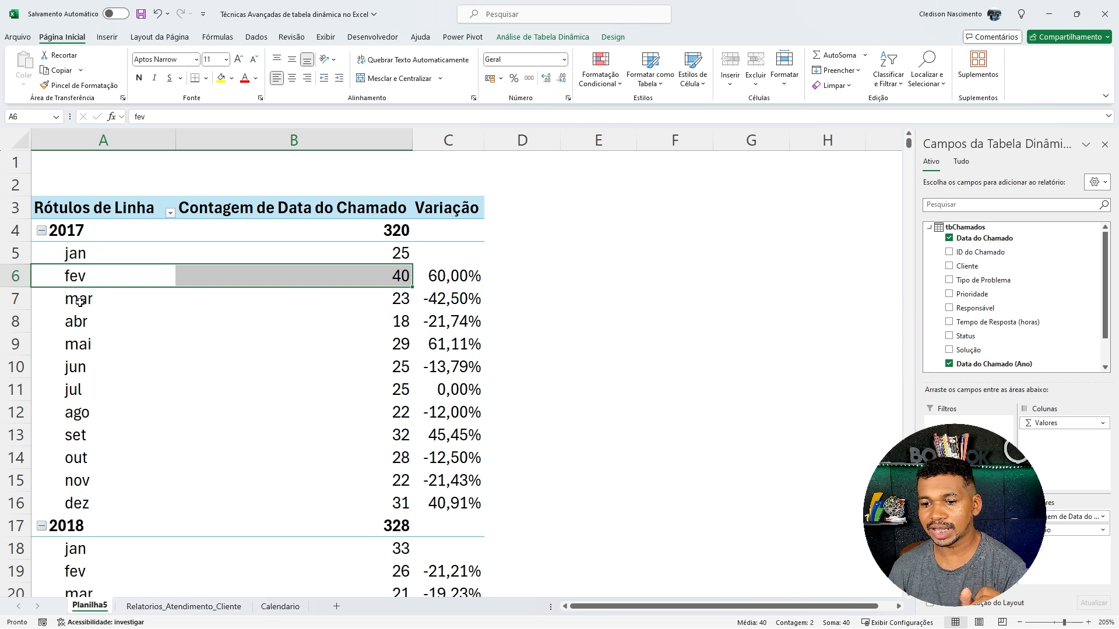
left_click_drag(80, 303, 336, 300)
left_click(464, 295)
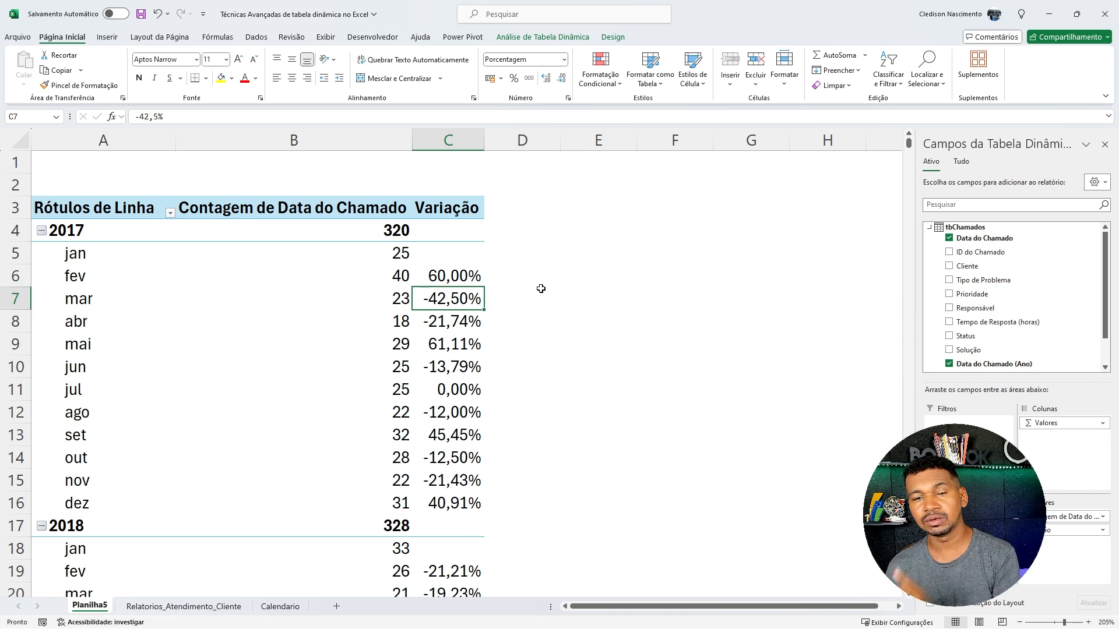
left_click(430, 323)
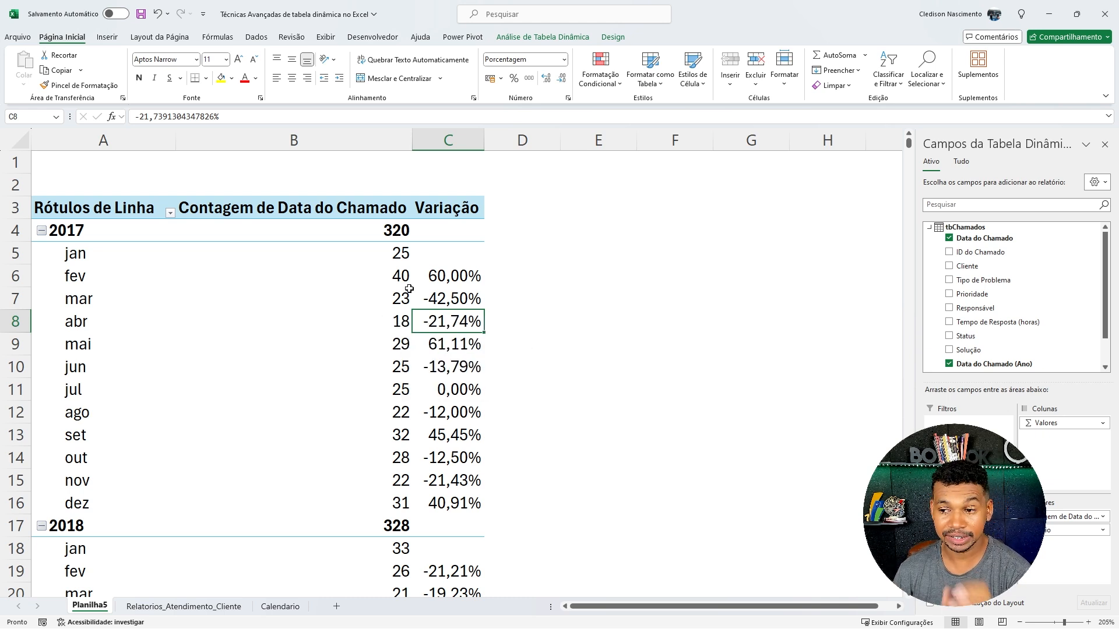
left_click(436, 257)
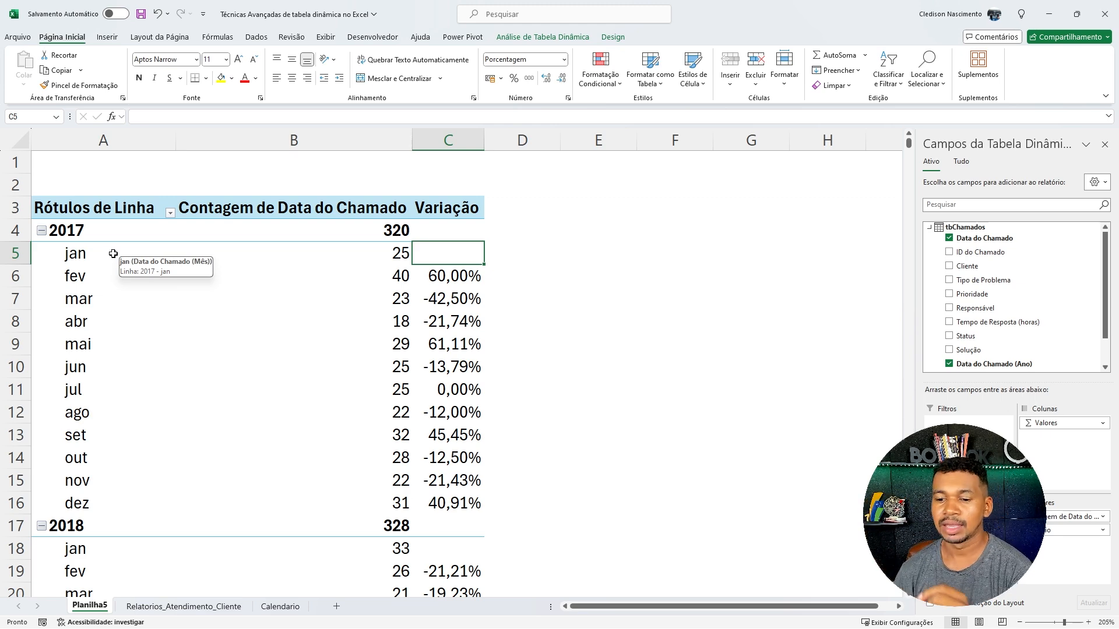
- Compare the January and December rows around the changes of year from 2017 to 2020, including their Variação cells
scroll(124, 375, "down", 4)
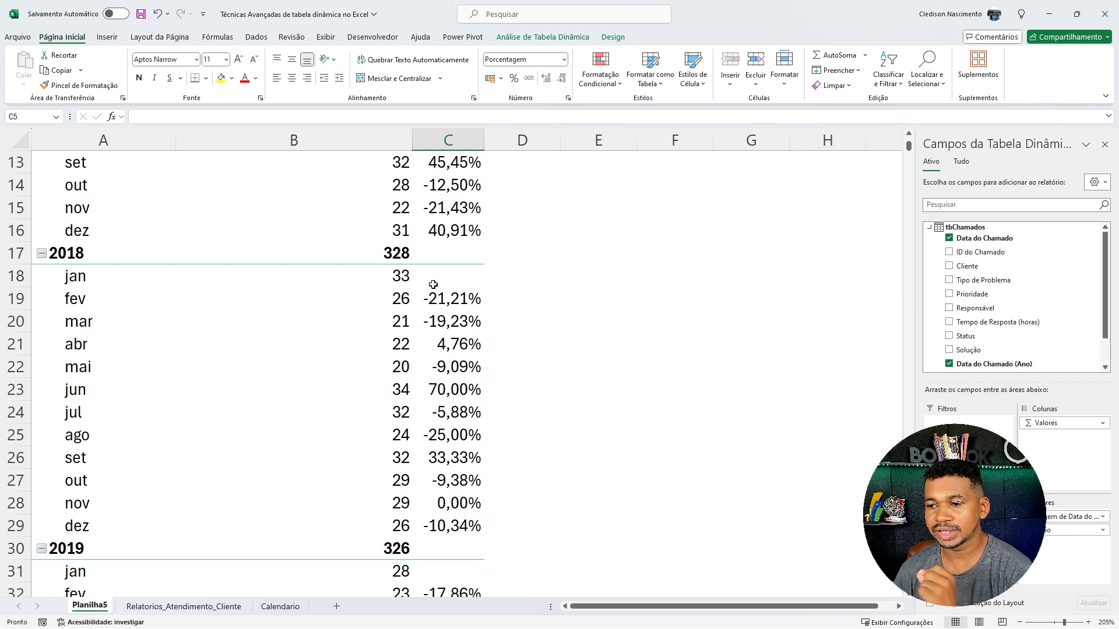
left_click_drag(86, 276, 435, 276)
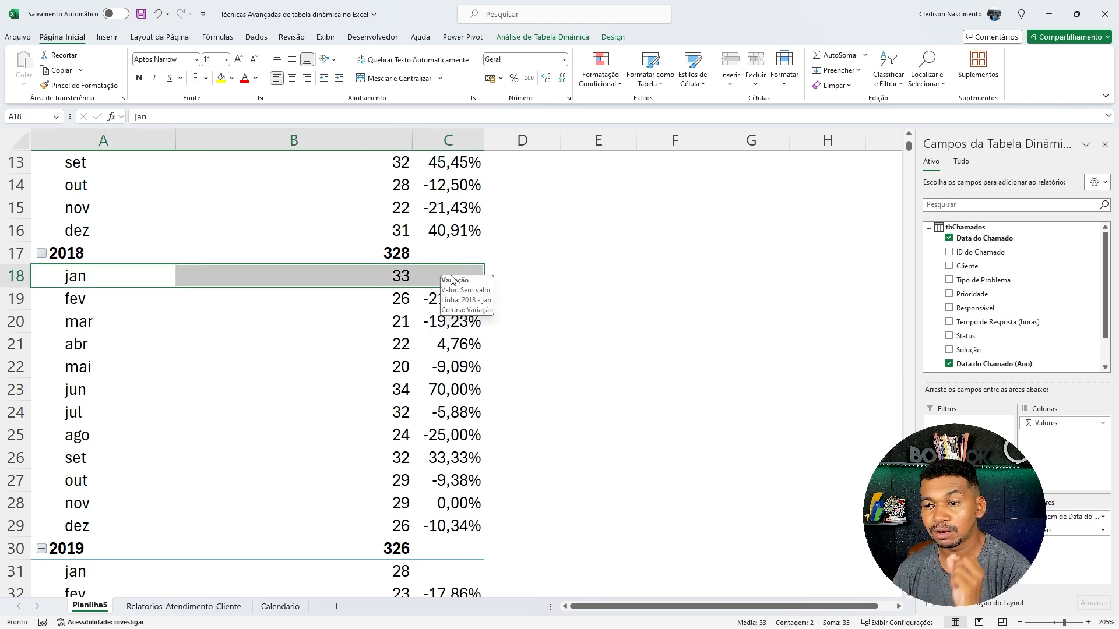
left_click(452, 281)
left_click_drag(73, 233, 435, 235)
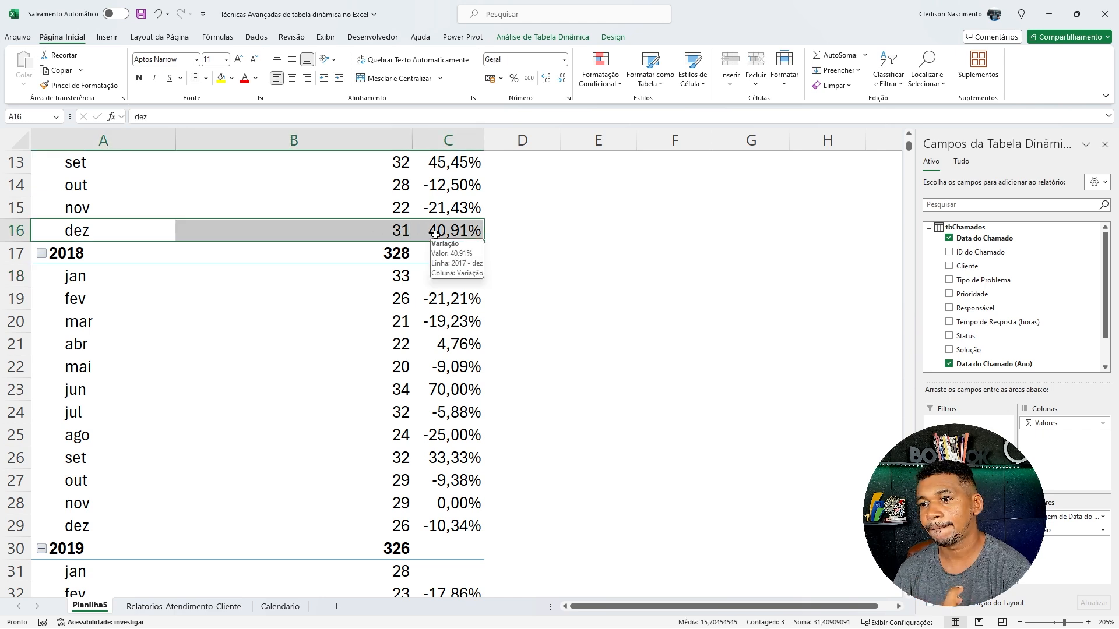
scroll(291, 565, "down", 1)
left_click_drag(75, 510, 457, 501)
left_click(157, 461)
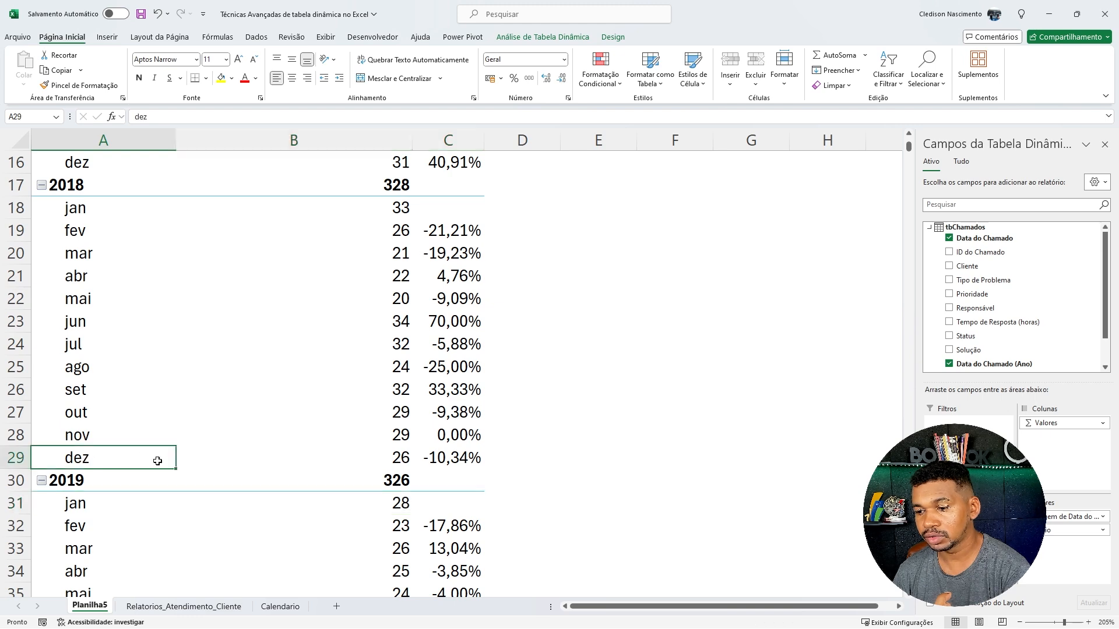
left_click_drag(157, 460, 419, 458)
scroll(420, 457, "down", 6)
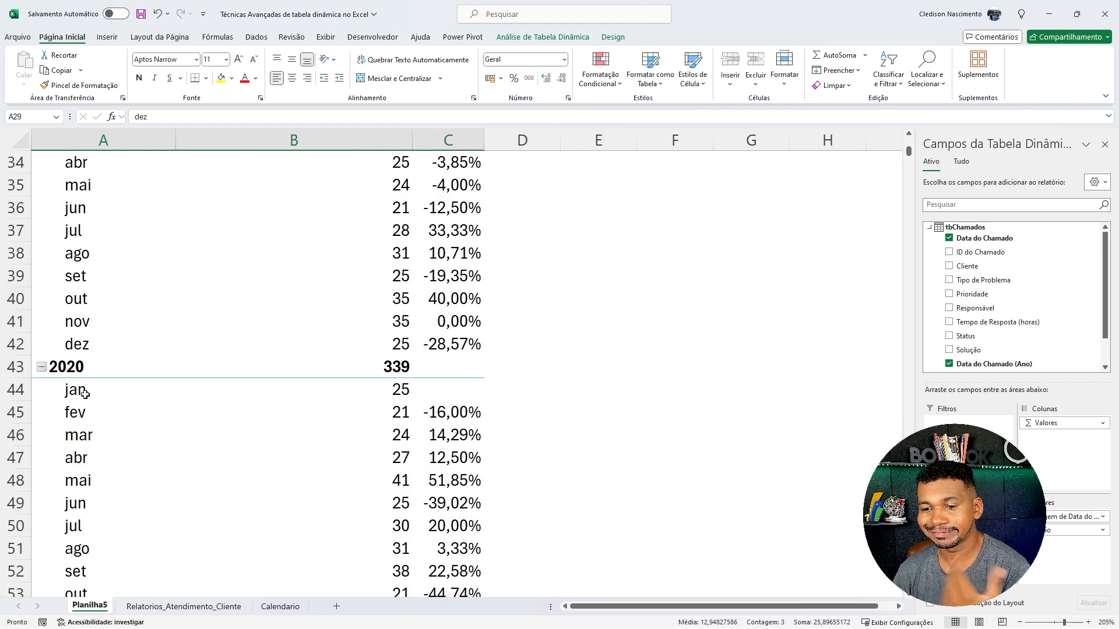
left_click_drag(85, 395, 460, 395)
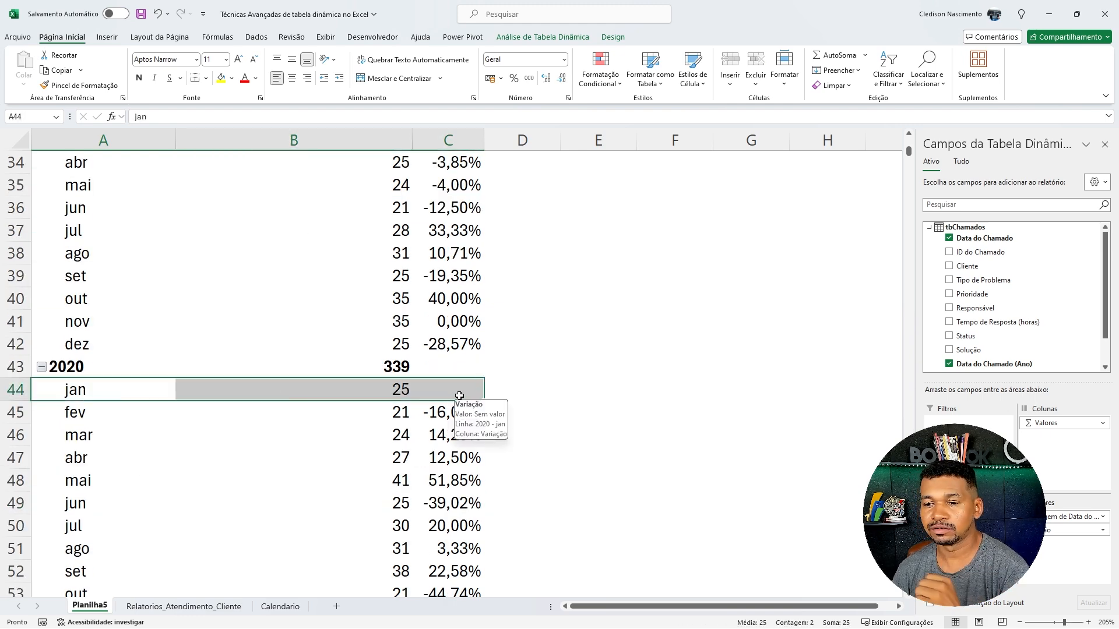
left_click_drag(105, 345, 434, 344)
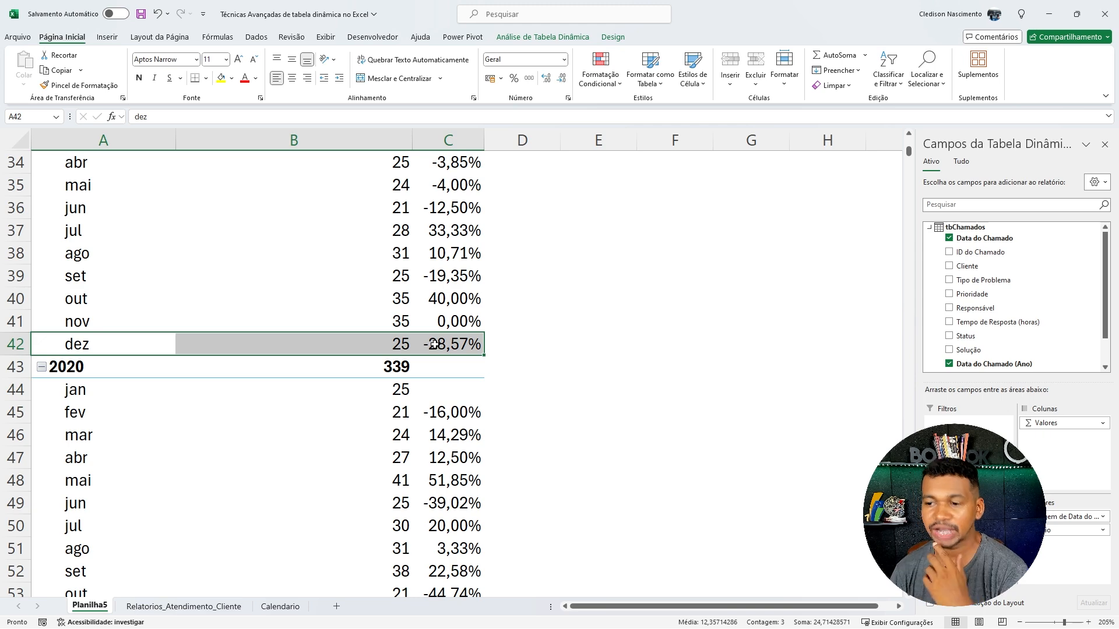
- Remove the Contagem de Data do Chamado value column from the pivot table, keeping only Variação
scroll(434, 345, "up", 11)
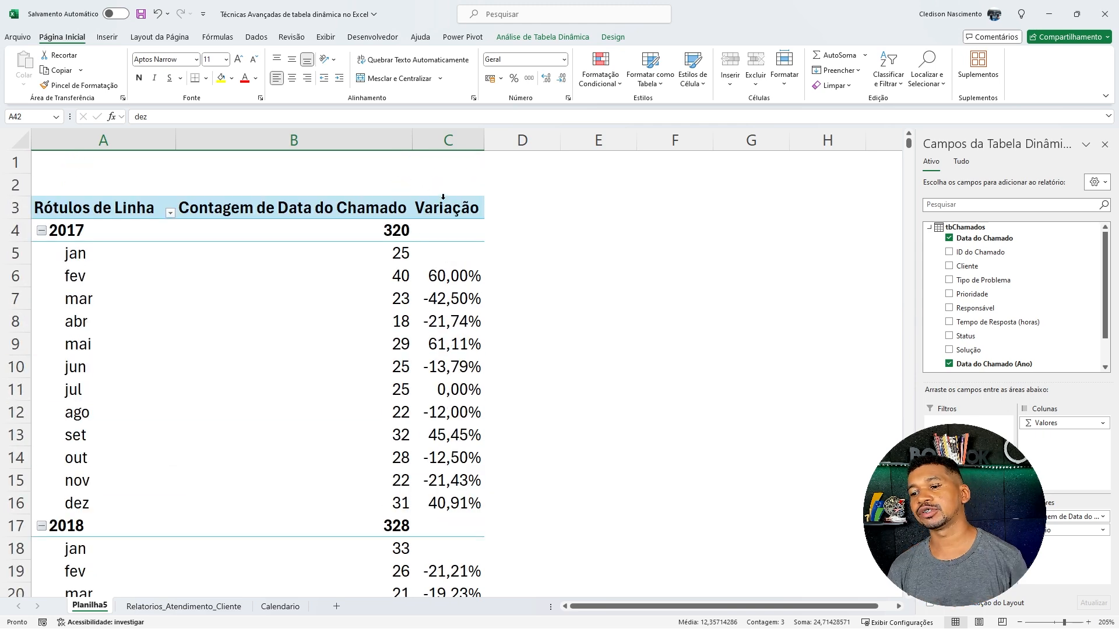
left_click(446, 205)
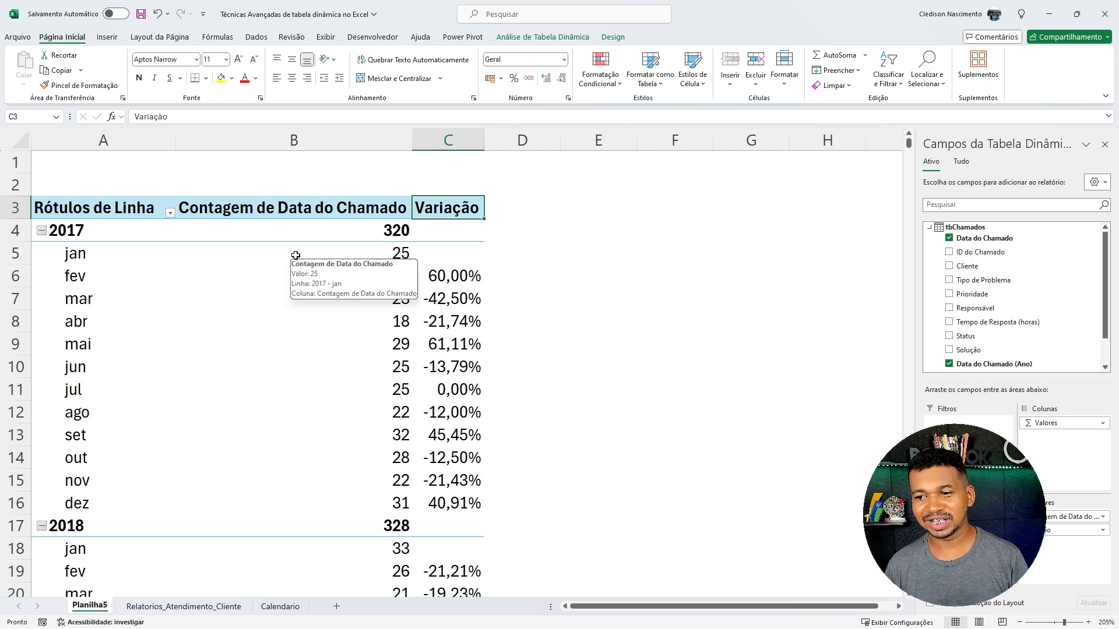
left_click(294, 211)
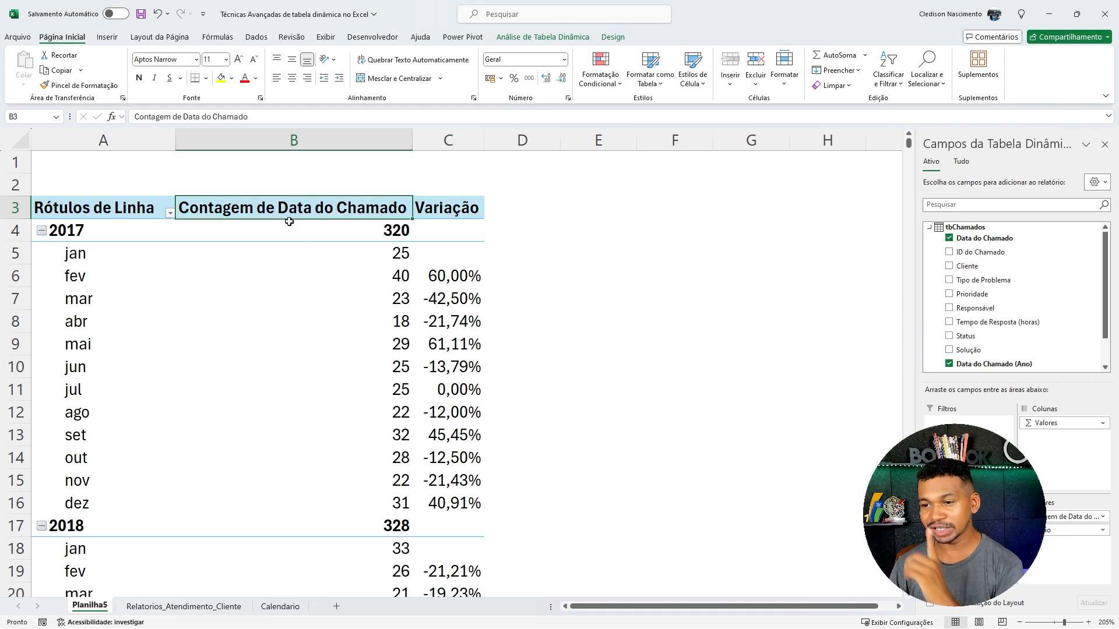
left_click_drag(289, 222, 715, 481)
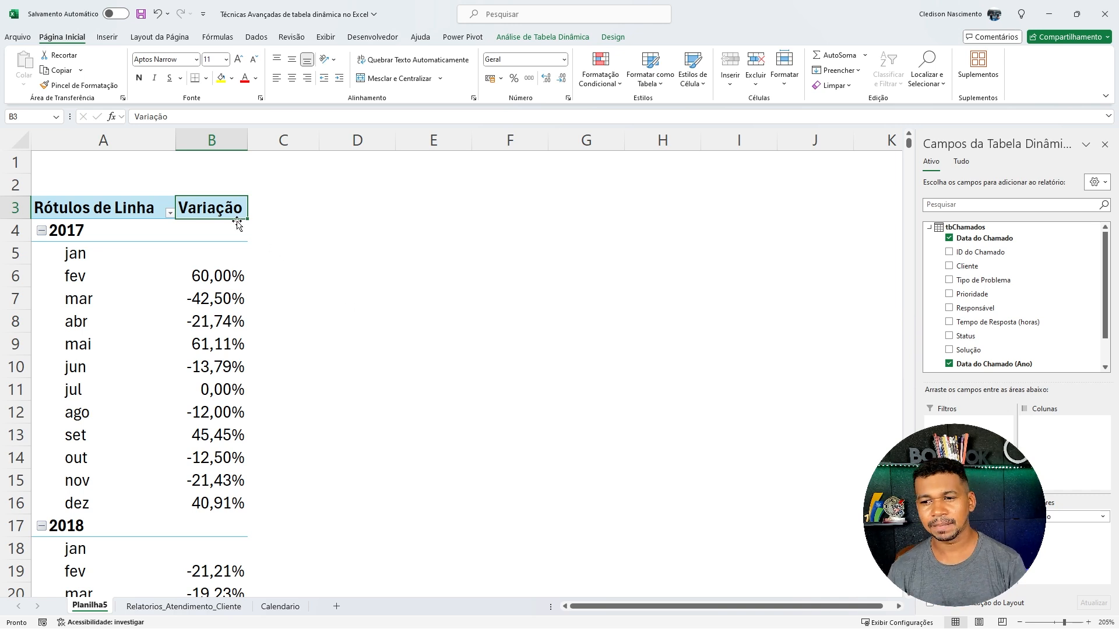
- Show all the pivot table's subtotals at the bottom of each year group
left_click(612, 37)
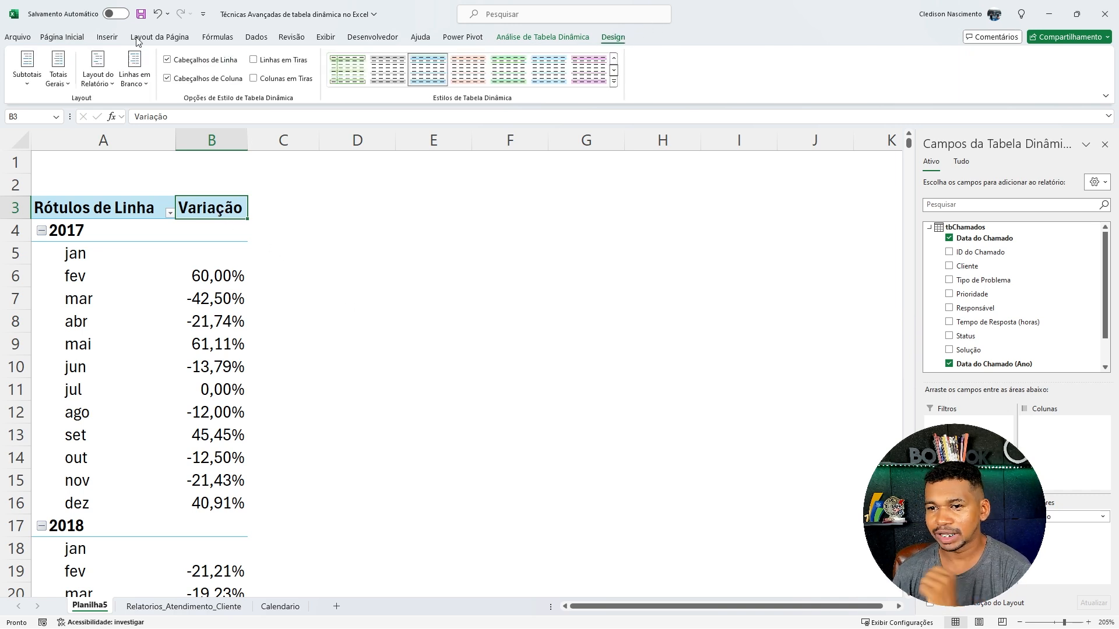
left_click(27, 67)
left_click(101, 157)
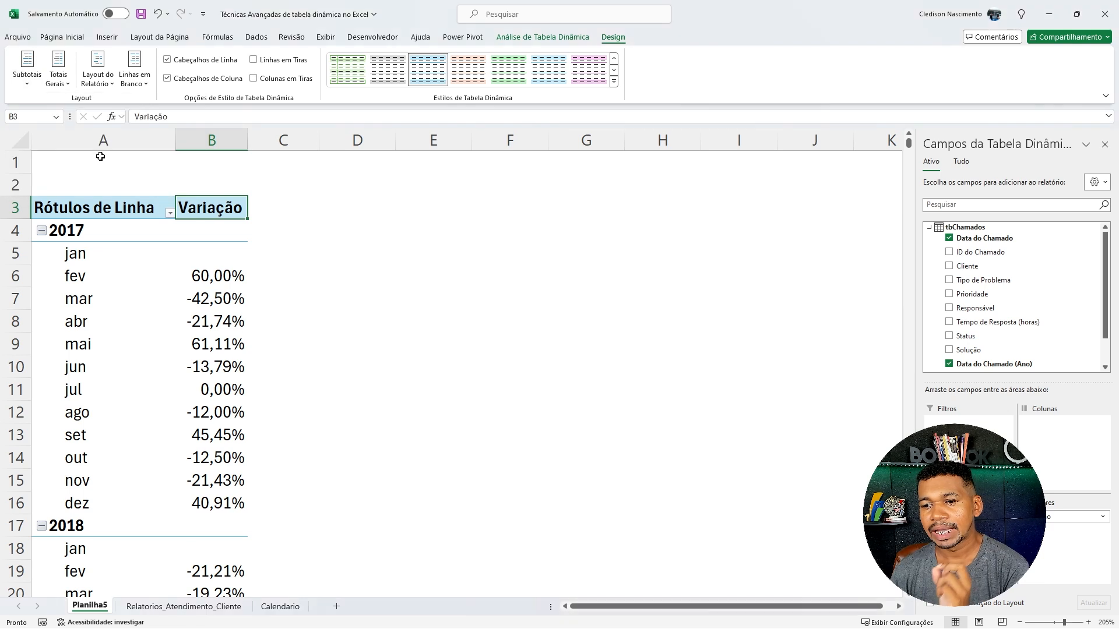
left_click(27, 79)
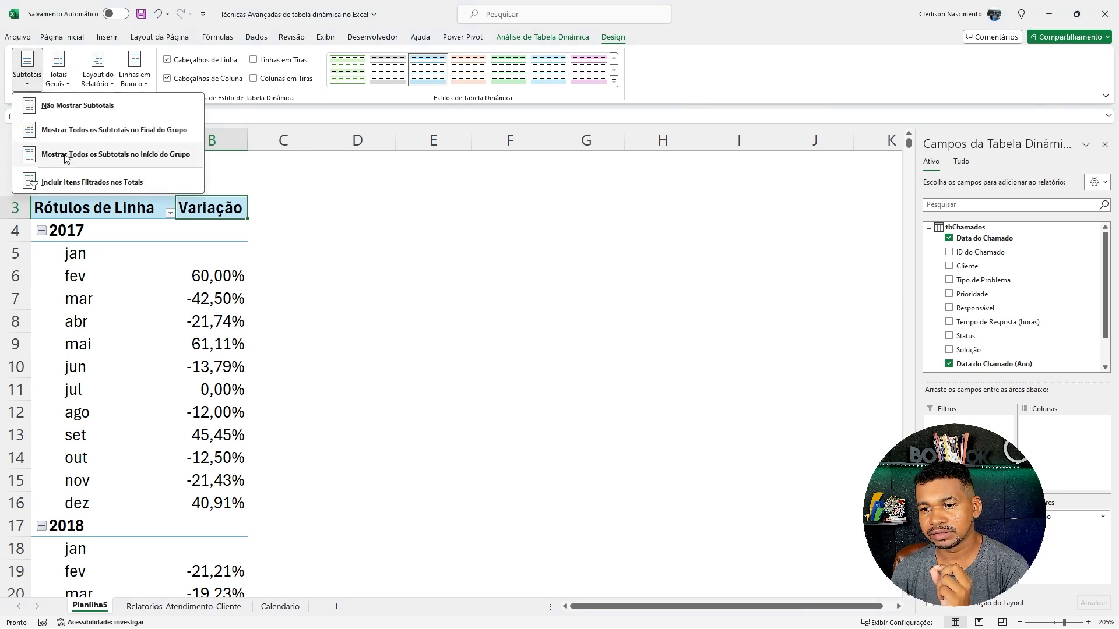
left_click(64, 133)
- Move all the pivot table's subtotals back to the top of each year group
left_click(27, 66)
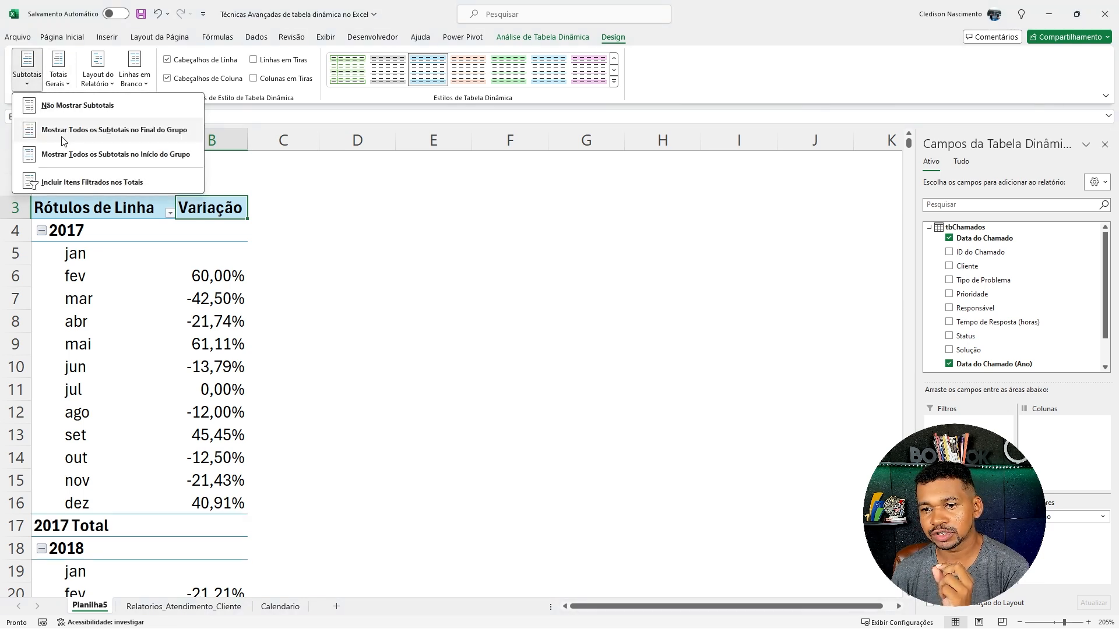
left_click(64, 153)
left_click(200, 228)
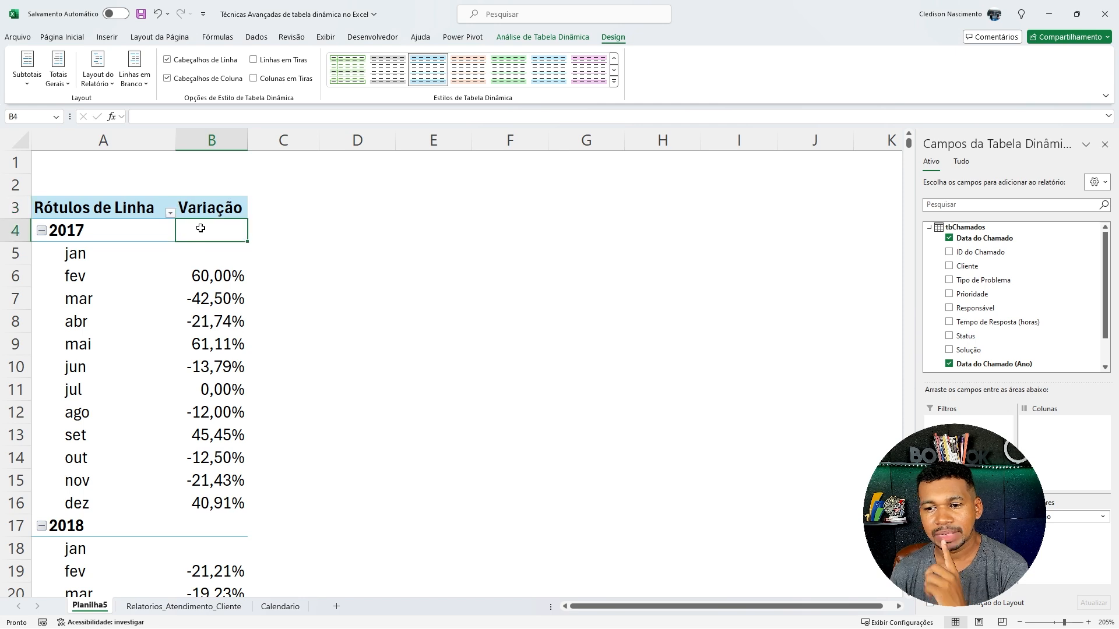
left_click(69, 38)
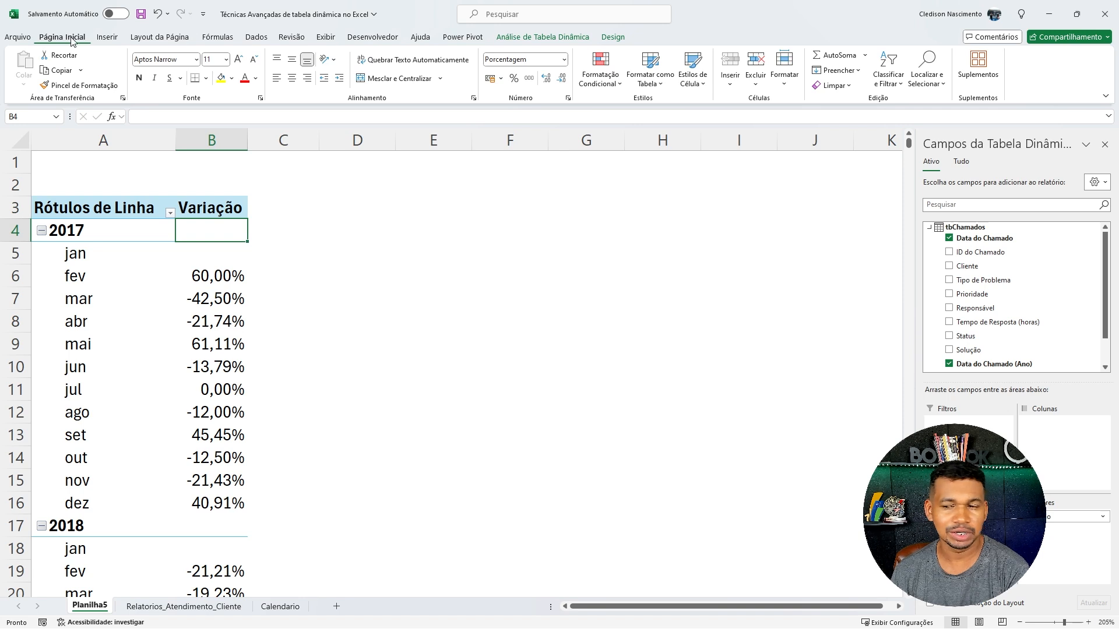
left_click(460, 37)
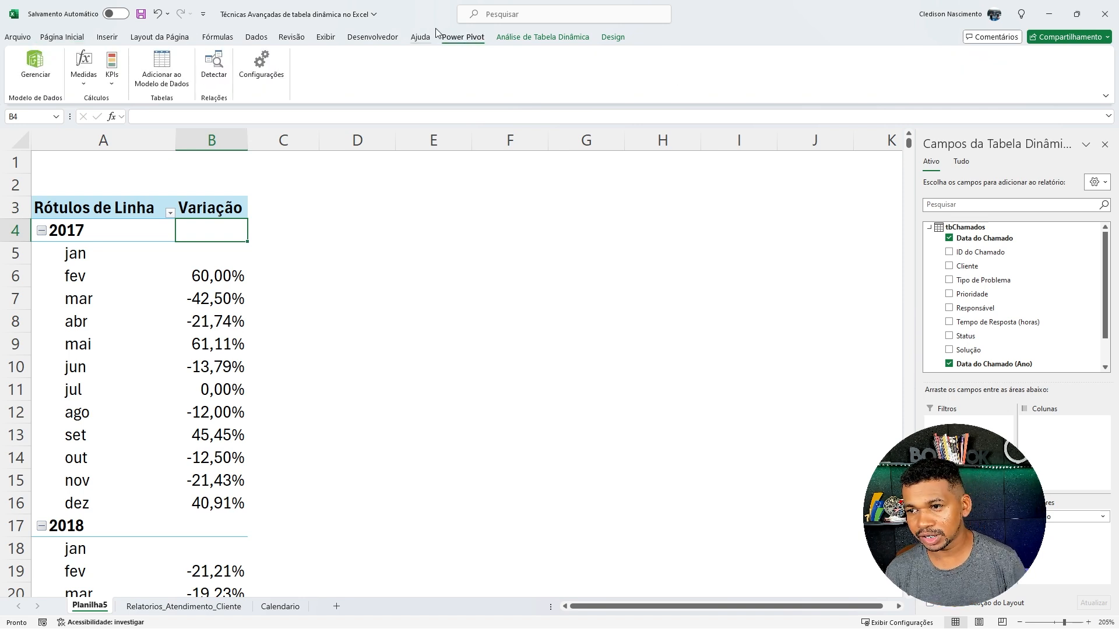
key("ctrl+2")
left_click_drag(432, 26, 495, 50)
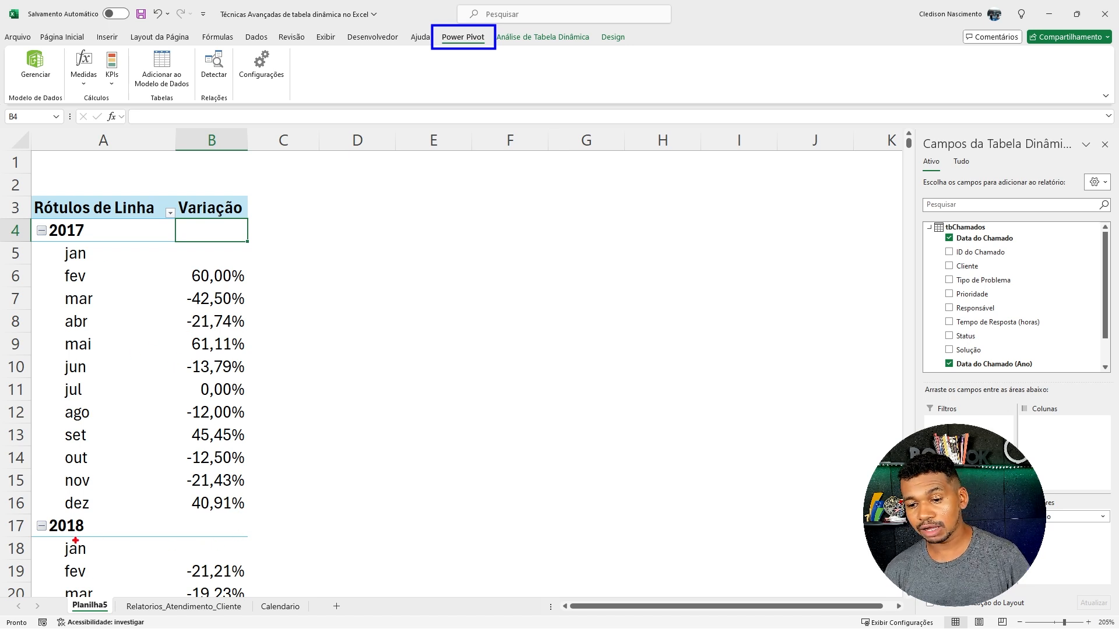
mouse_move(60, 540)
left_mouse_down()
mouse_move(149, 558)
mouse_move(258, 552)
mouse_move(72, 526)
mouse_move(119, 562)
left_mouse_up()
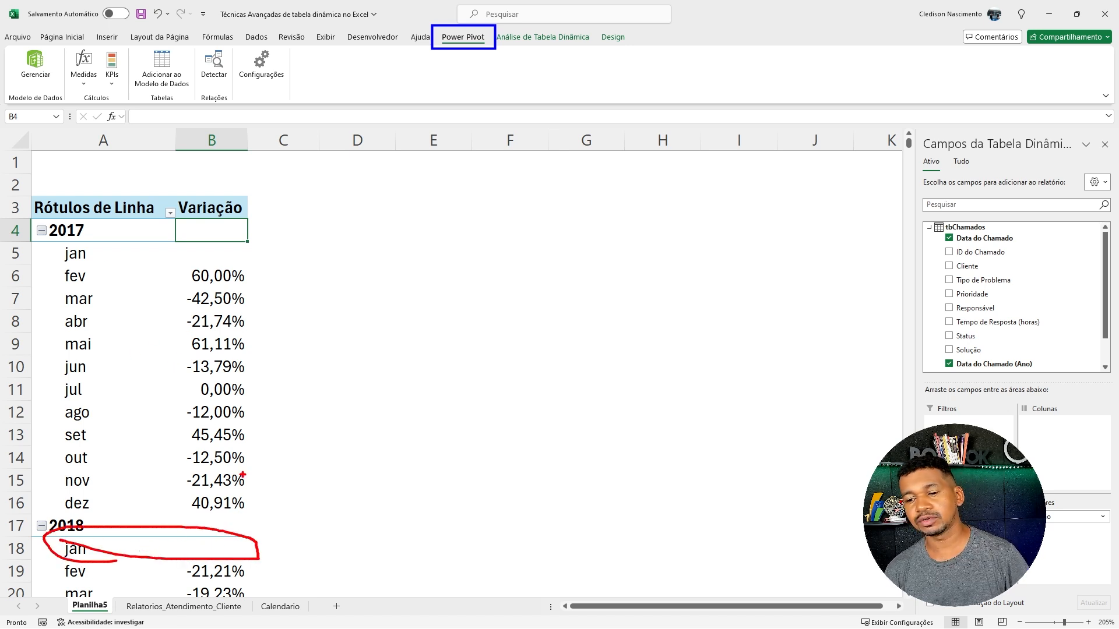
key("Escape")
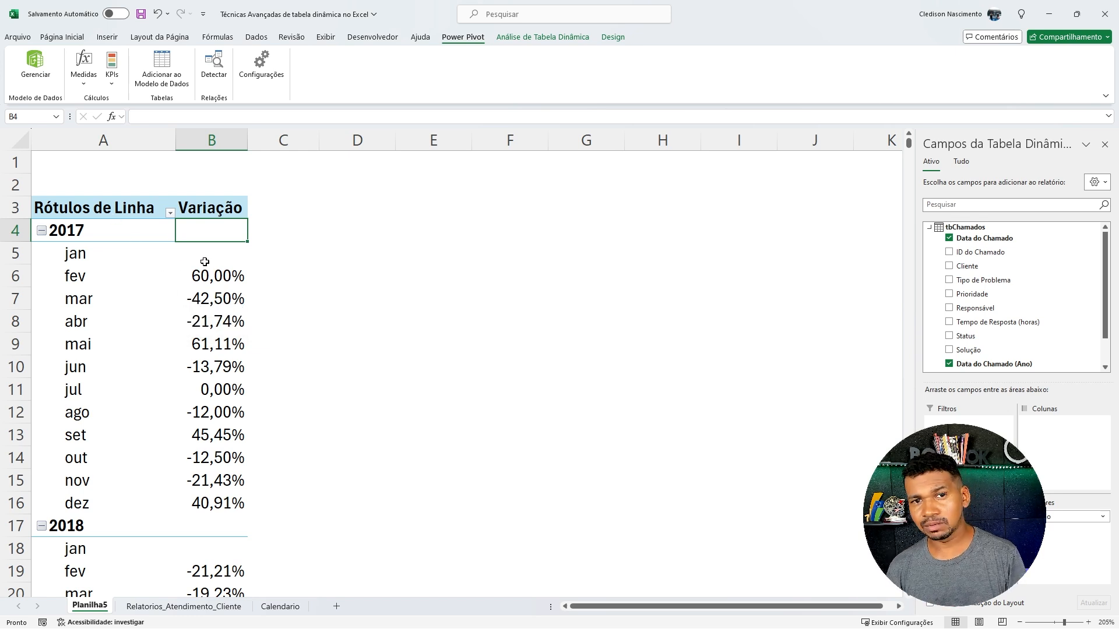
mouse_move(204, 261)
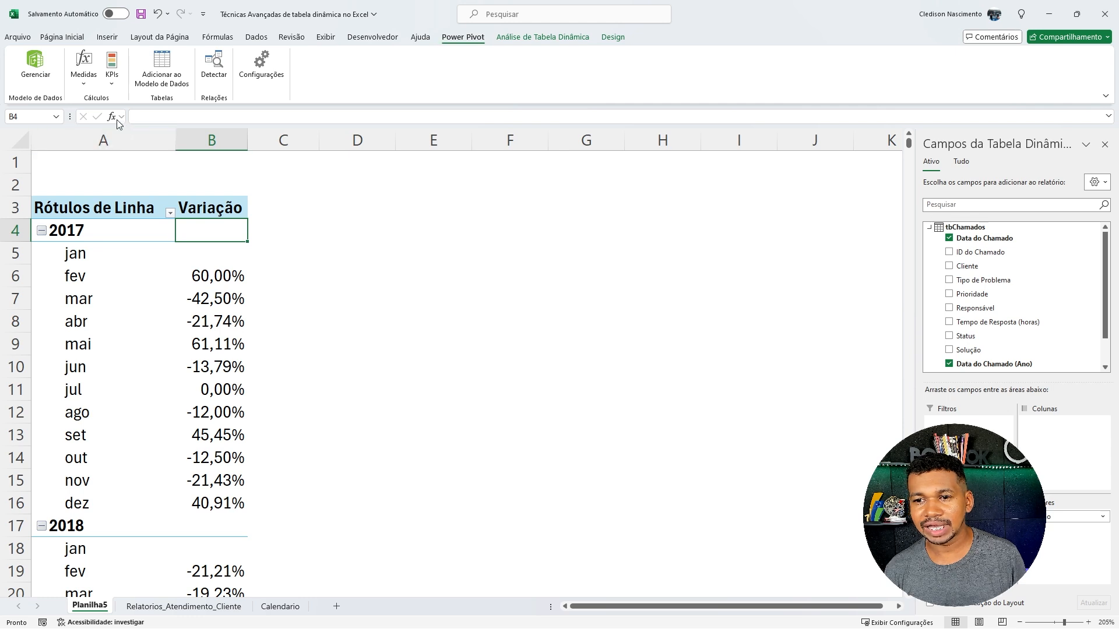
left_click(83, 78)
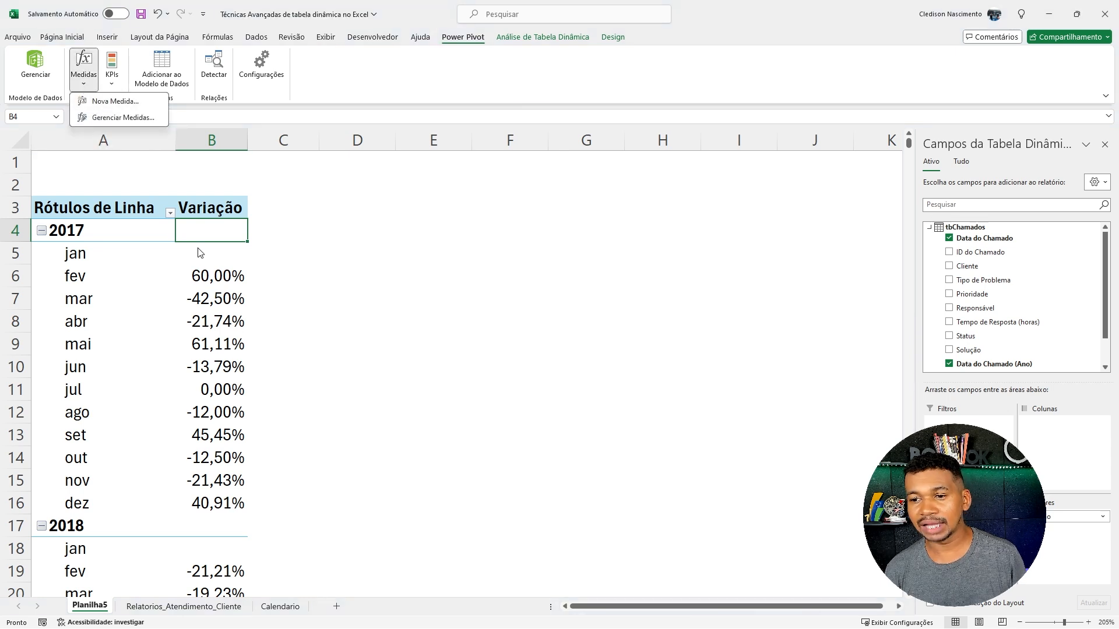
left_click(210, 210)
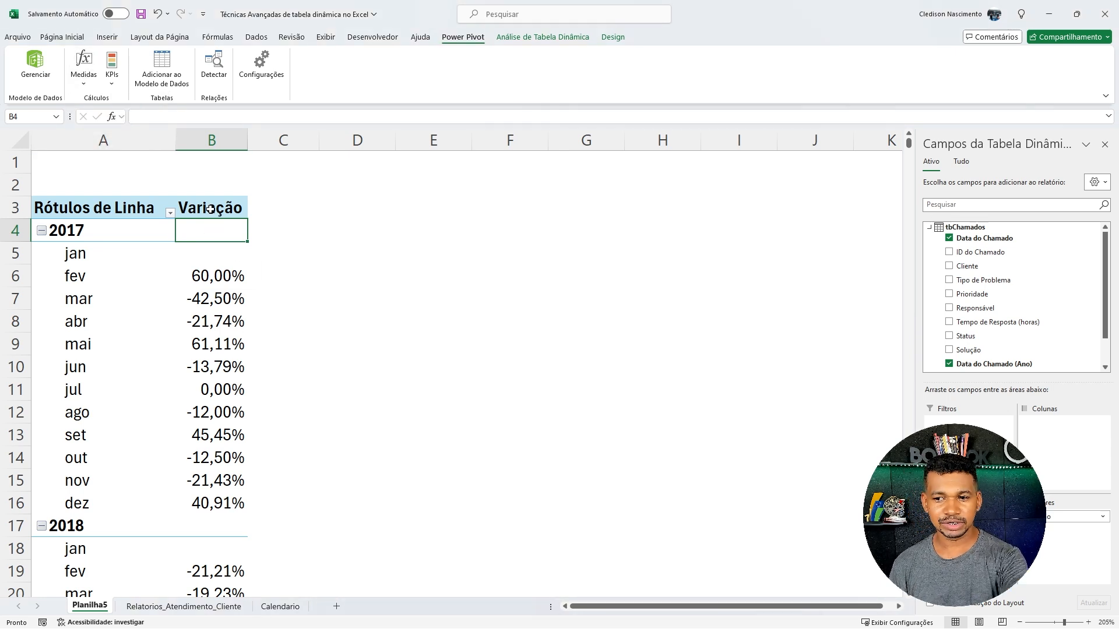
- Compare the Datas column on the Calendario sheet with the Data do Chamado column on the Relatorios_Atendimento_Cliente sheet
left_click(280, 606)
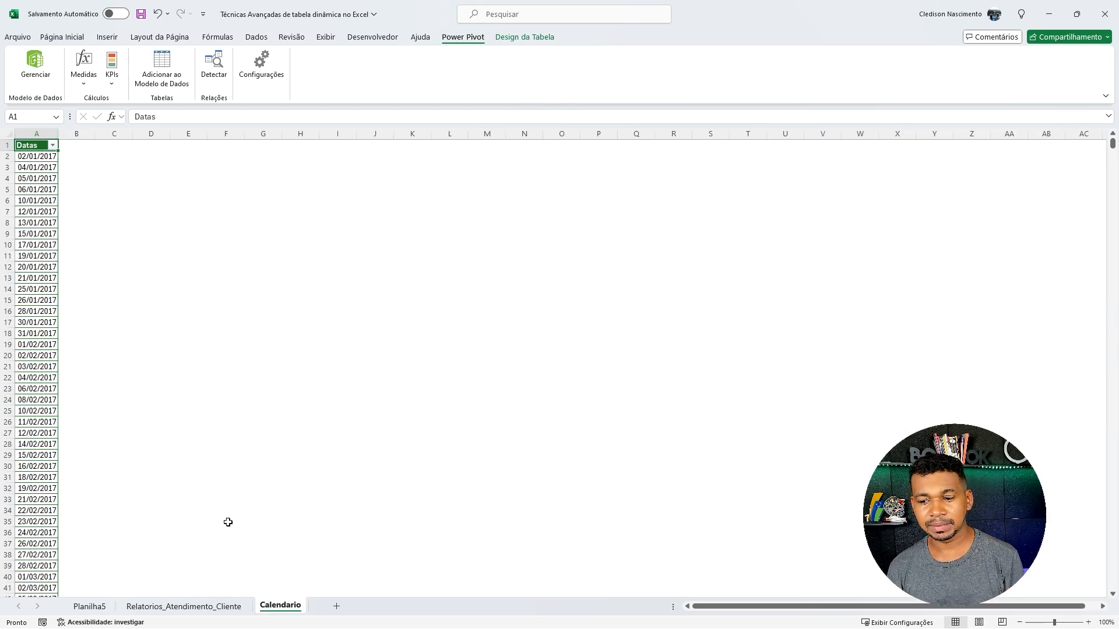
left_click(157, 606)
scroll(87, 220, "up", 1)
scroll(87, 219, "down", 1)
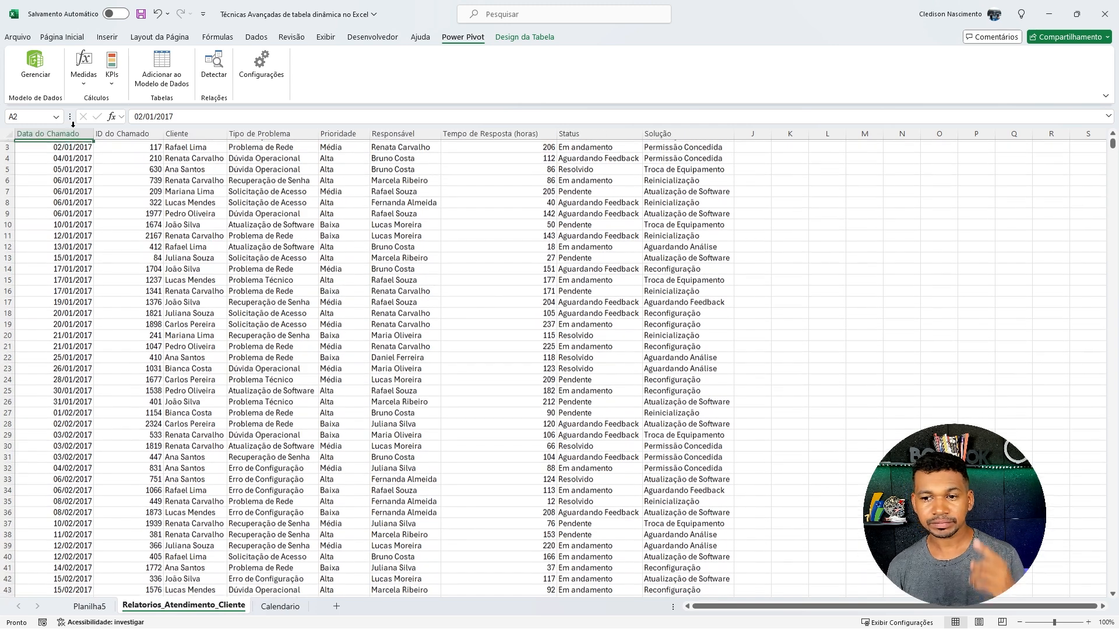
scroll(81, 170, "up", 1)
left_click(69, 145)
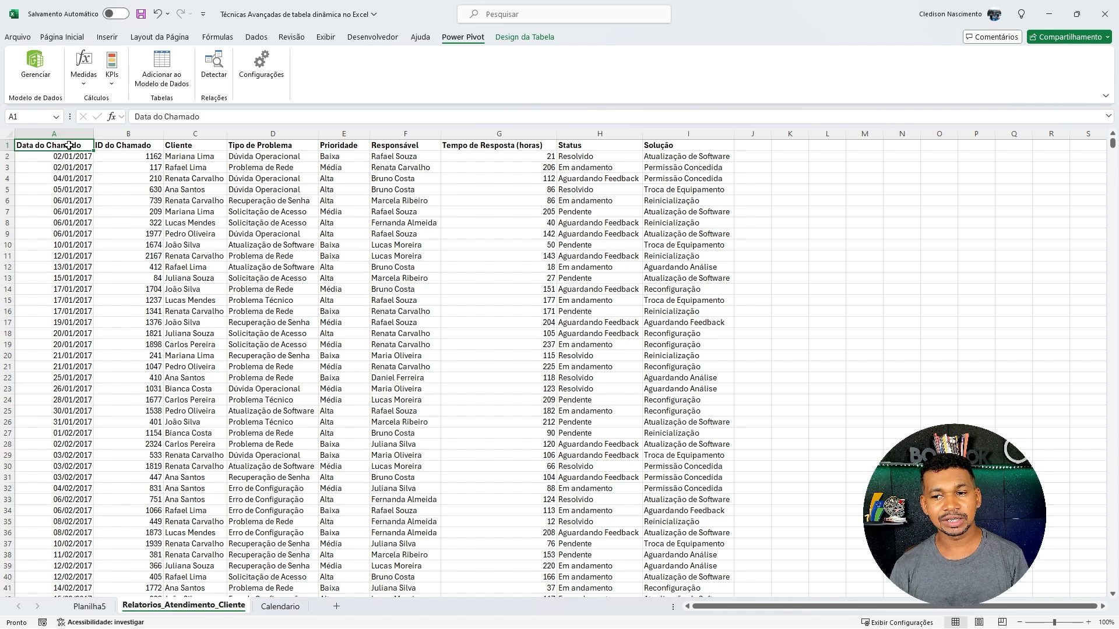
left_click(260, 605)
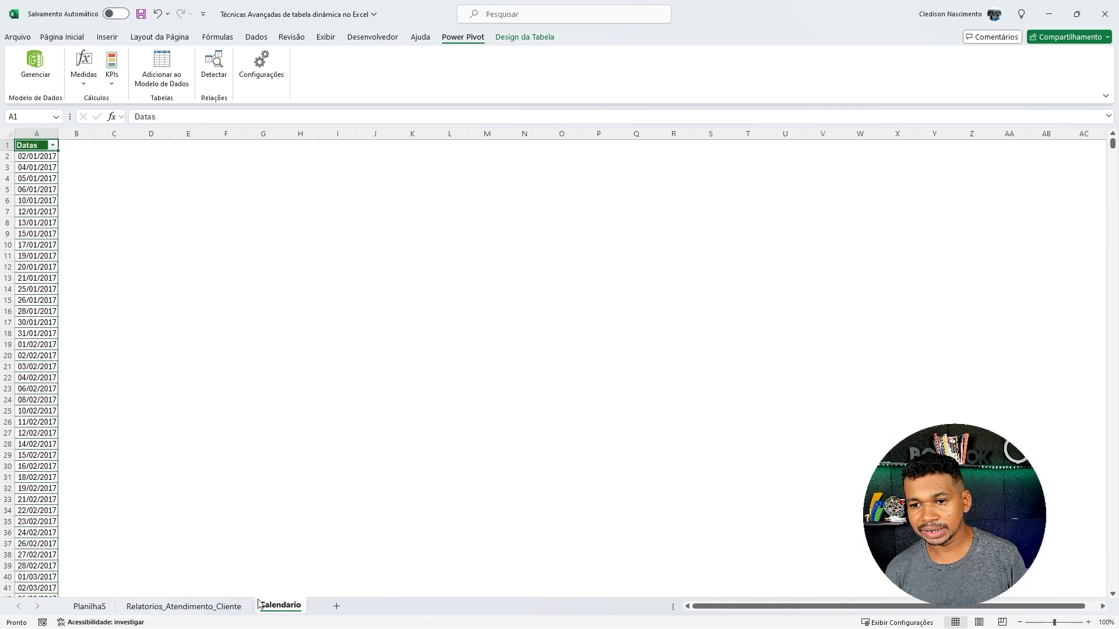
- List all data model tables in the field list of the pivot table on Planilha5
left_click(93, 606)
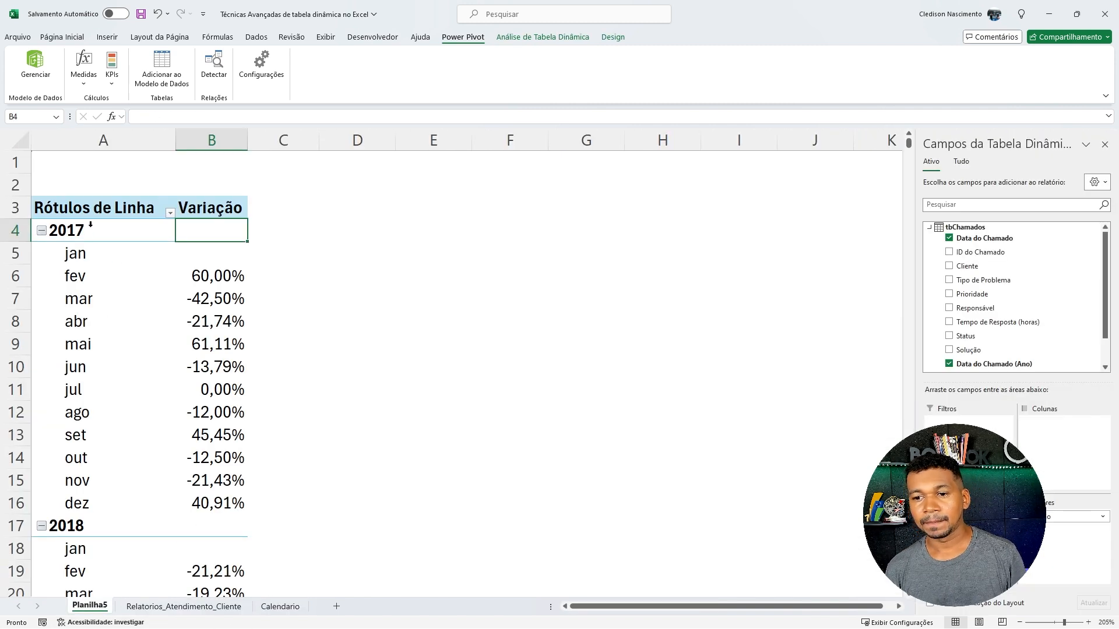
left_click(91, 211)
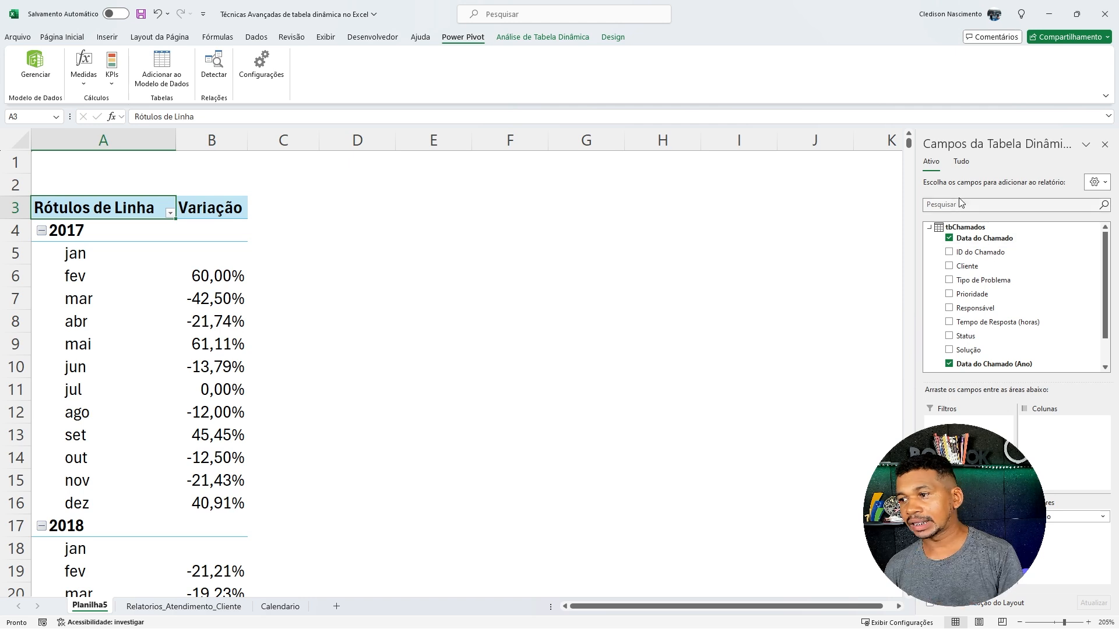
left_click(960, 161)
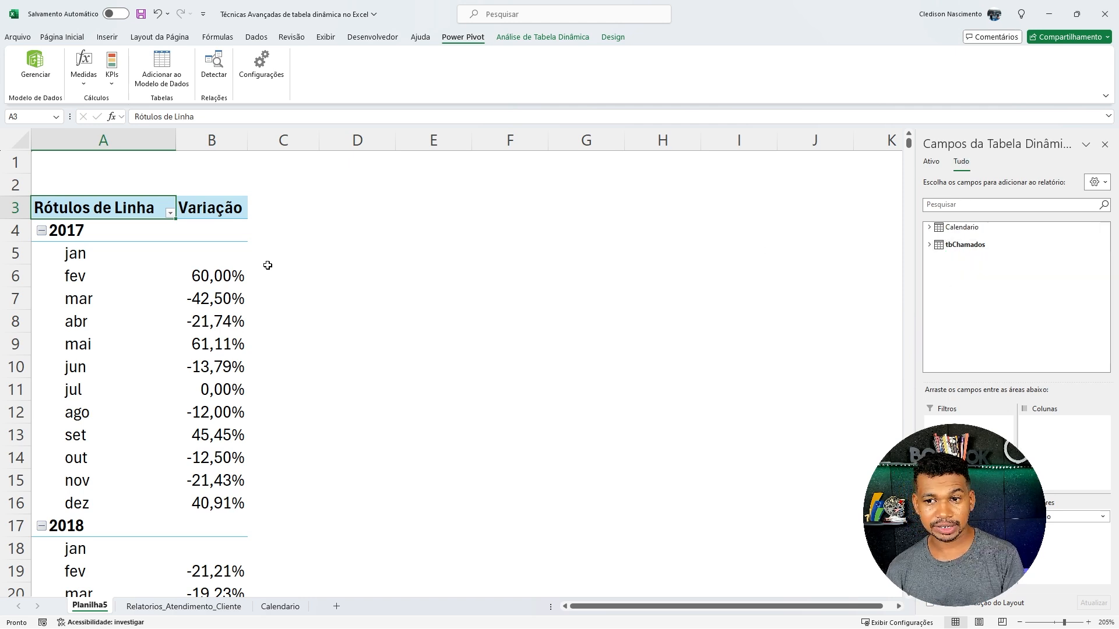
left_click(208, 609)
left_click(182, 322)
left_click(108, 39)
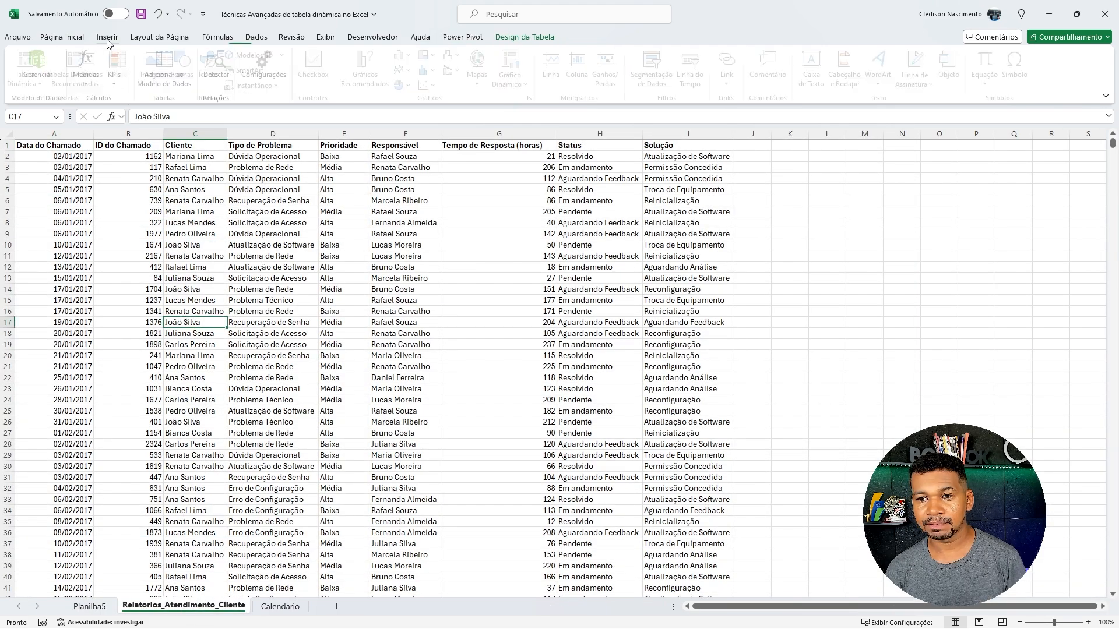
left_click(30, 64)
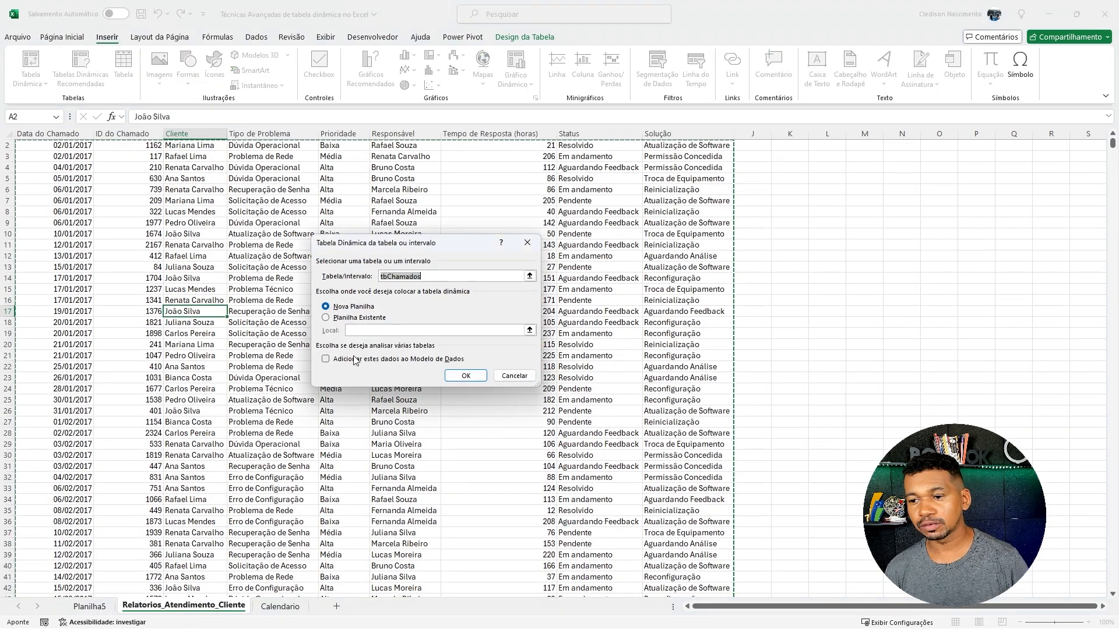
left_click(513, 375)
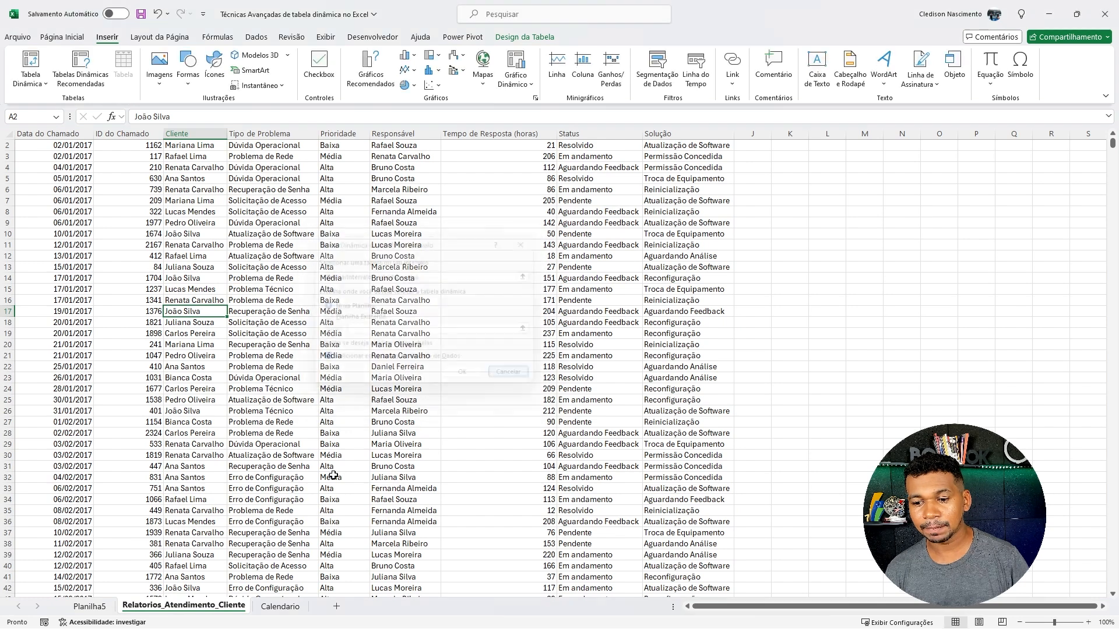
- Replace the year and month row fields of the Planilha5 pivot table with Datas (Ano) and Datas (Mês) from the Calendario table
left_click(99, 606)
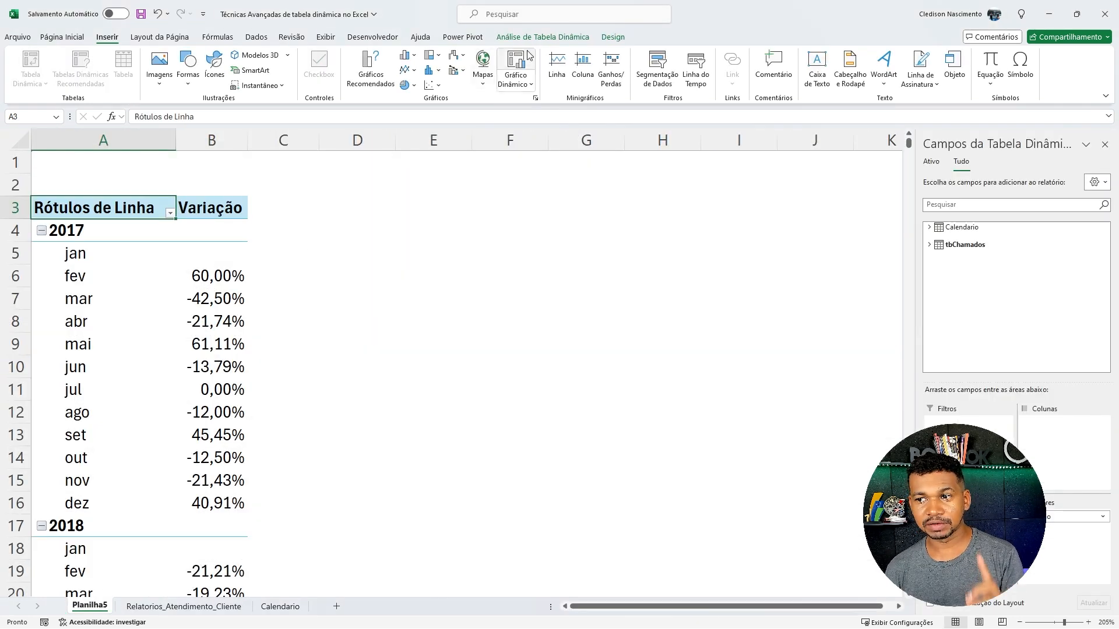
left_click(930, 228)
left_click_drag(964, 517, 892, 512)
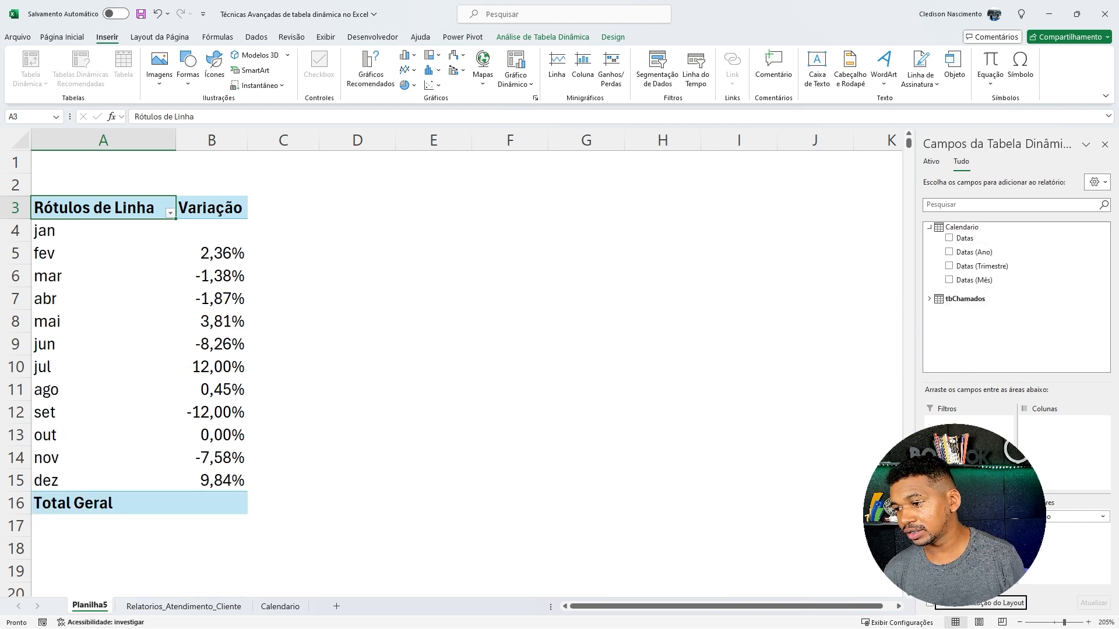
left_click_drag(964, 517, 832, 435)
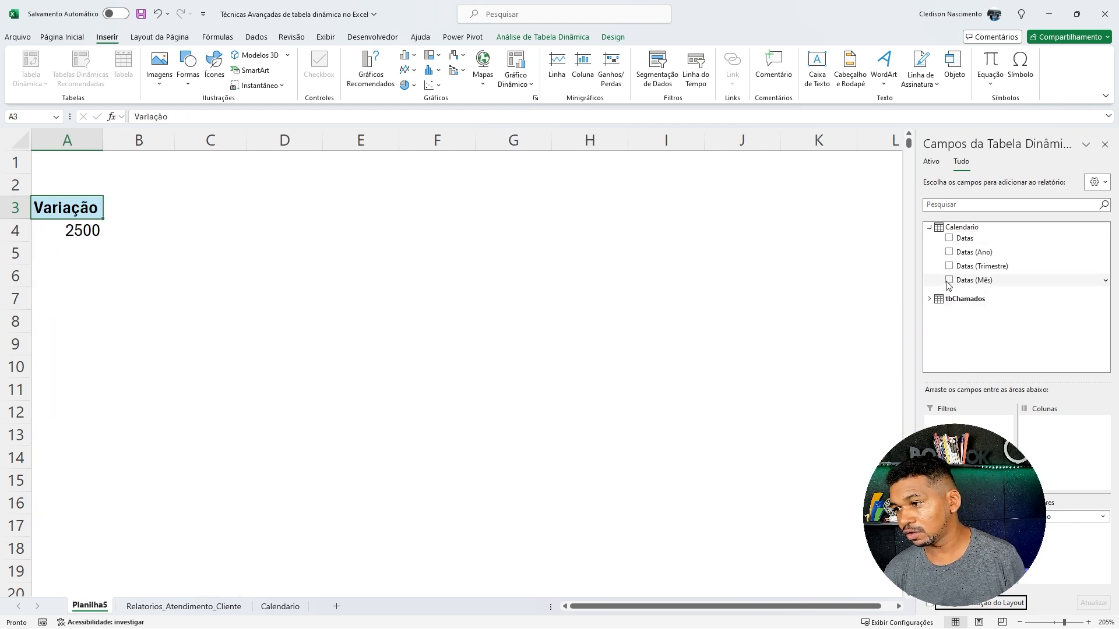
left_click(961, 253)
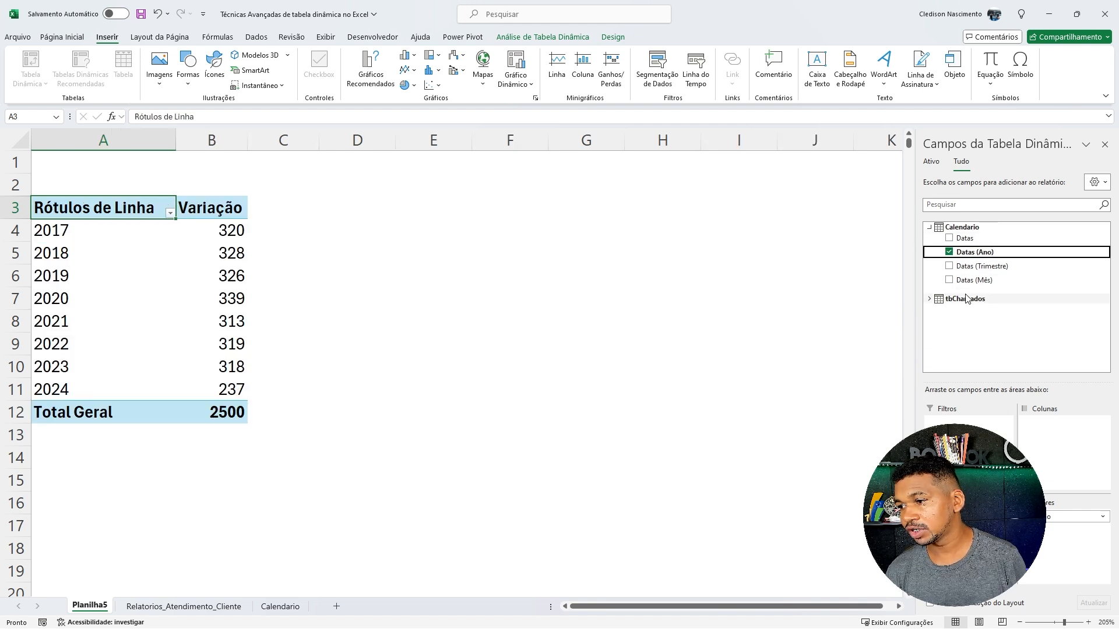
left_click_drag(968, 401, 956, 527)
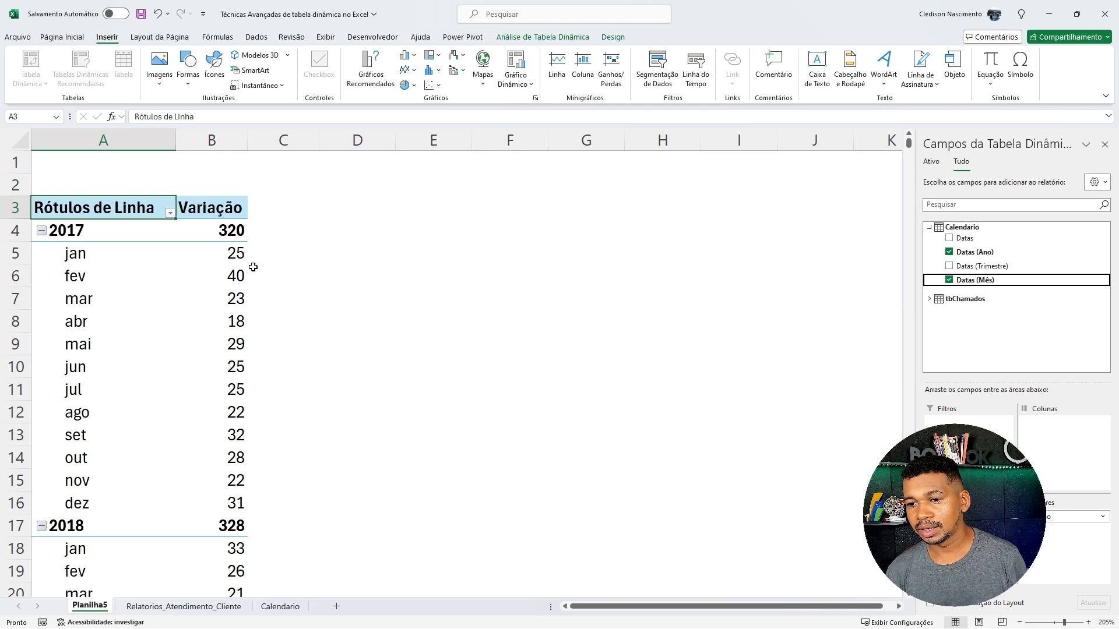
- Show the Variação values as % Diferença de with base field Datas (Mês) and base item (anterior)
left_click(239, 253)
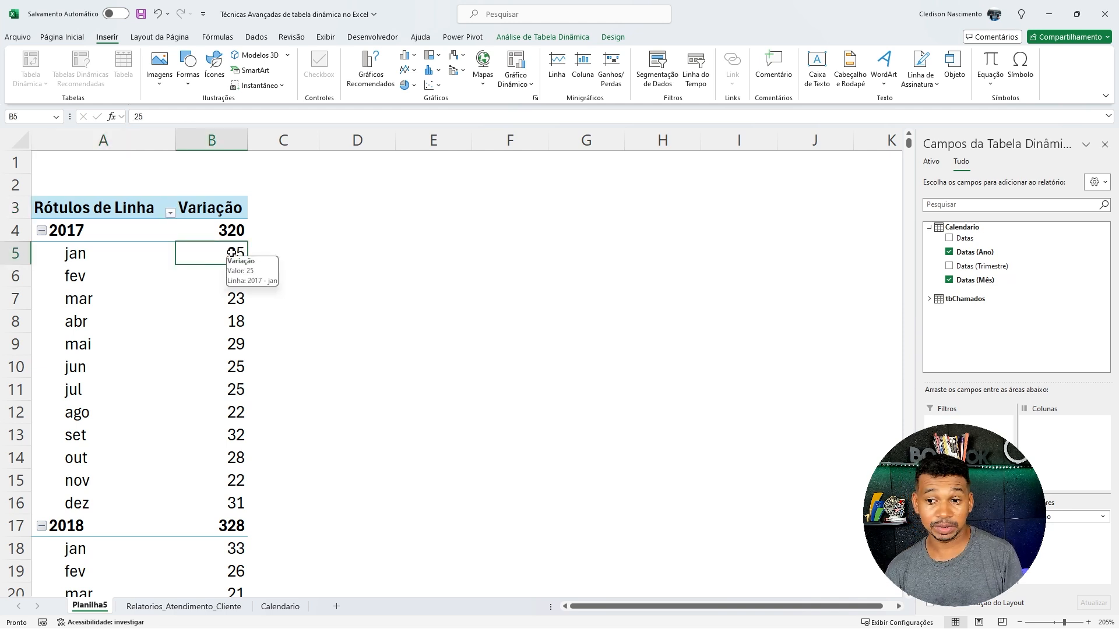
right_click(231, 251)
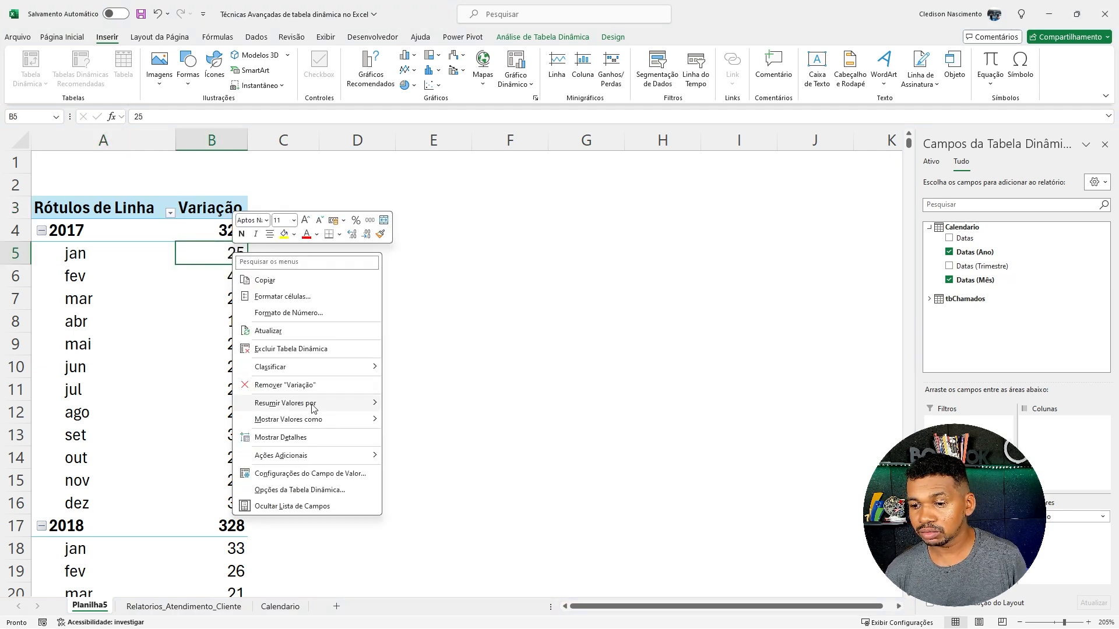
mouse_move(303, 418)
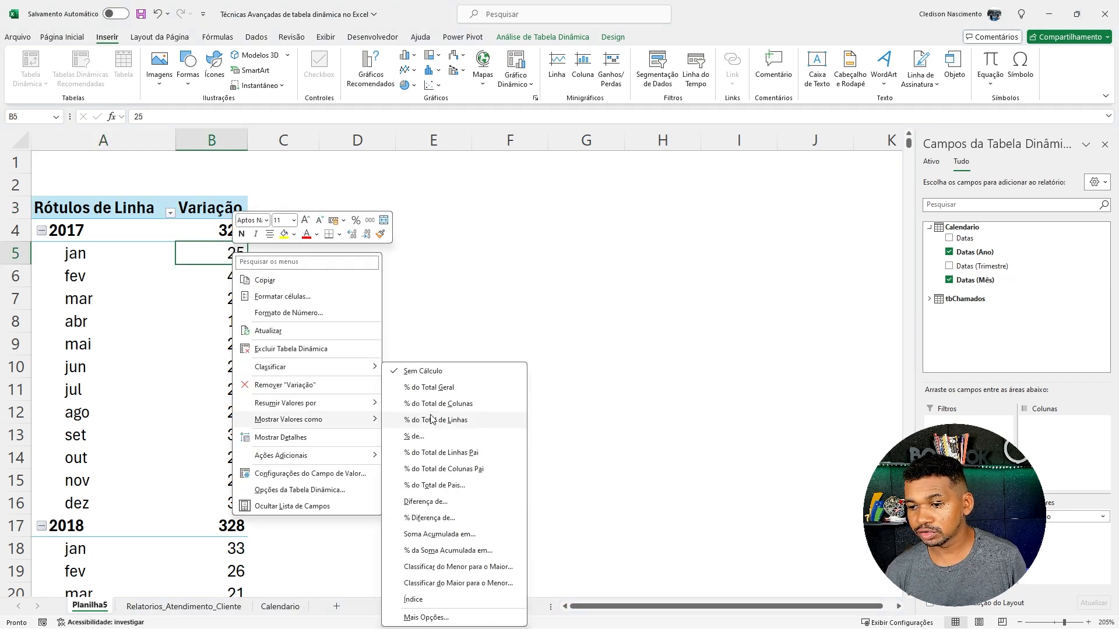
left_click(425, 518)
left_click(408, 310)
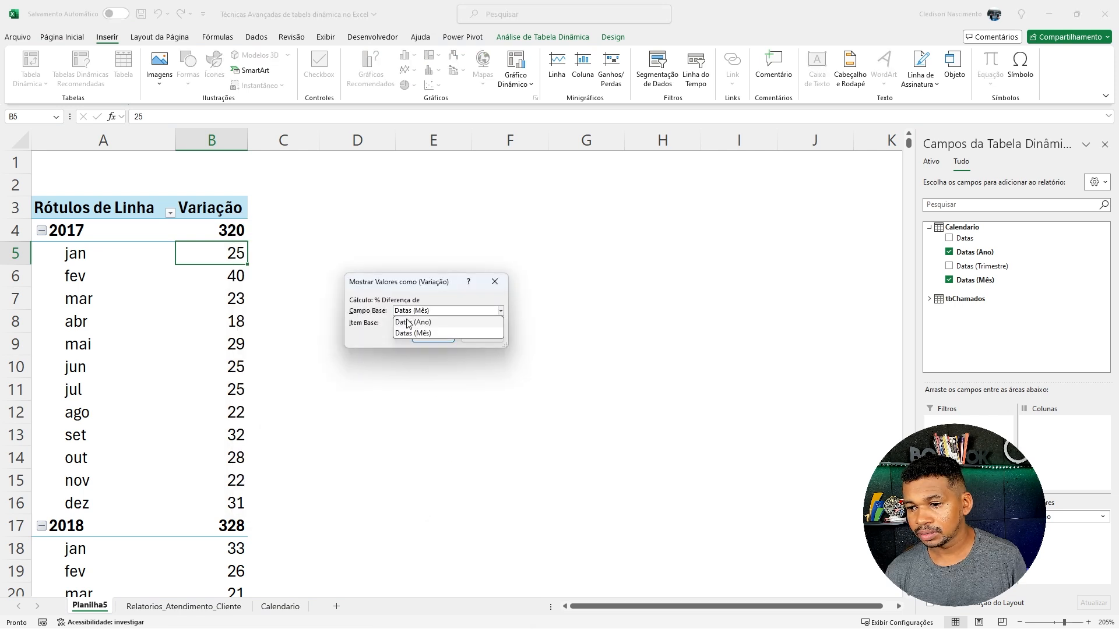
left_click(408, 324)
left_click(408, 311)
left_click(407, 328)
left_click(411, 323)
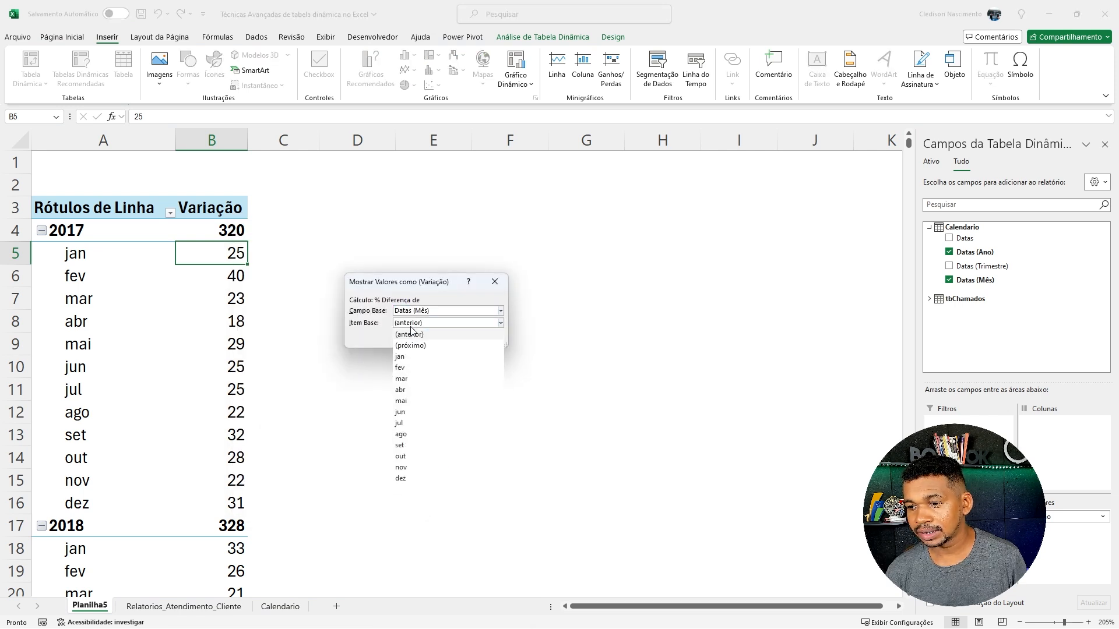
left_click(413, 337)
left_click(432, 338)
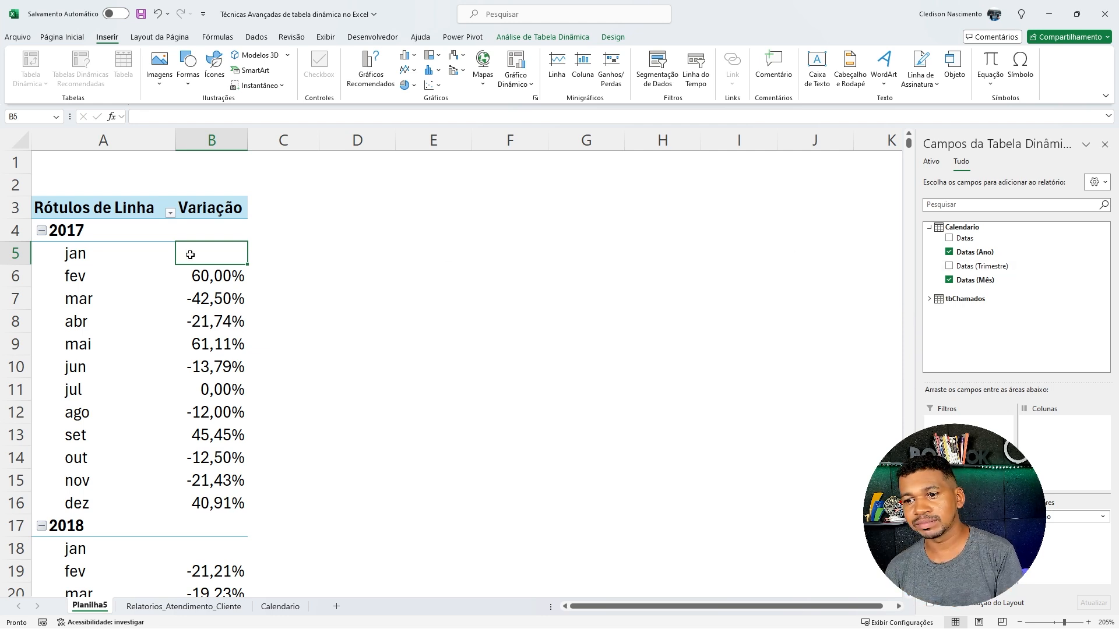
left_click(197, 312)
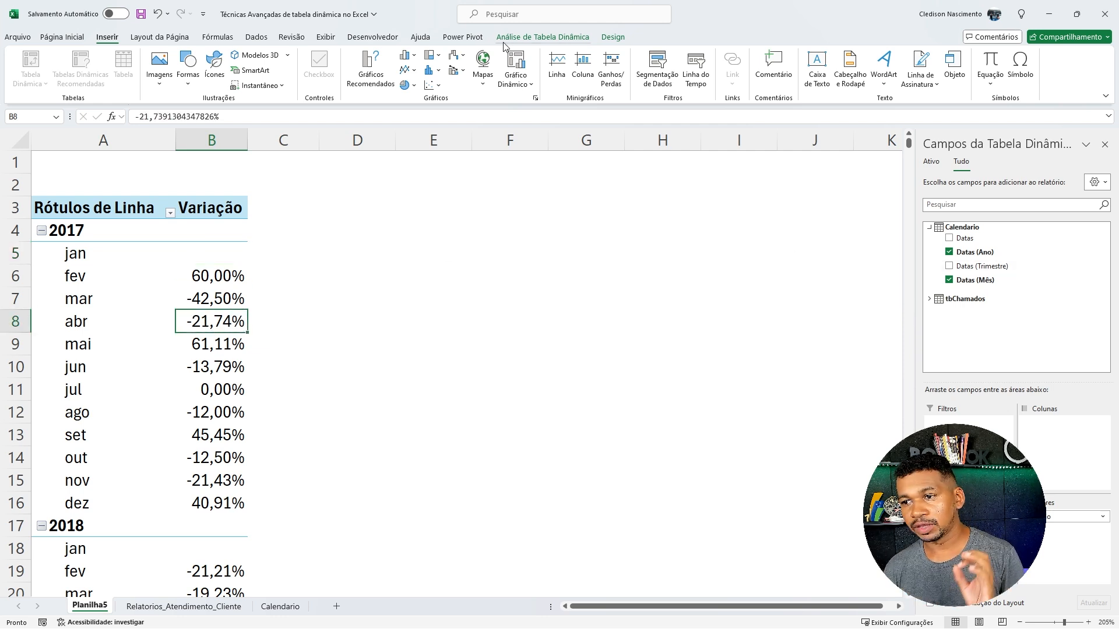
- Start a new Power Pivot measure in the tbChamados table and name it quantidade
left_click(462, 40)
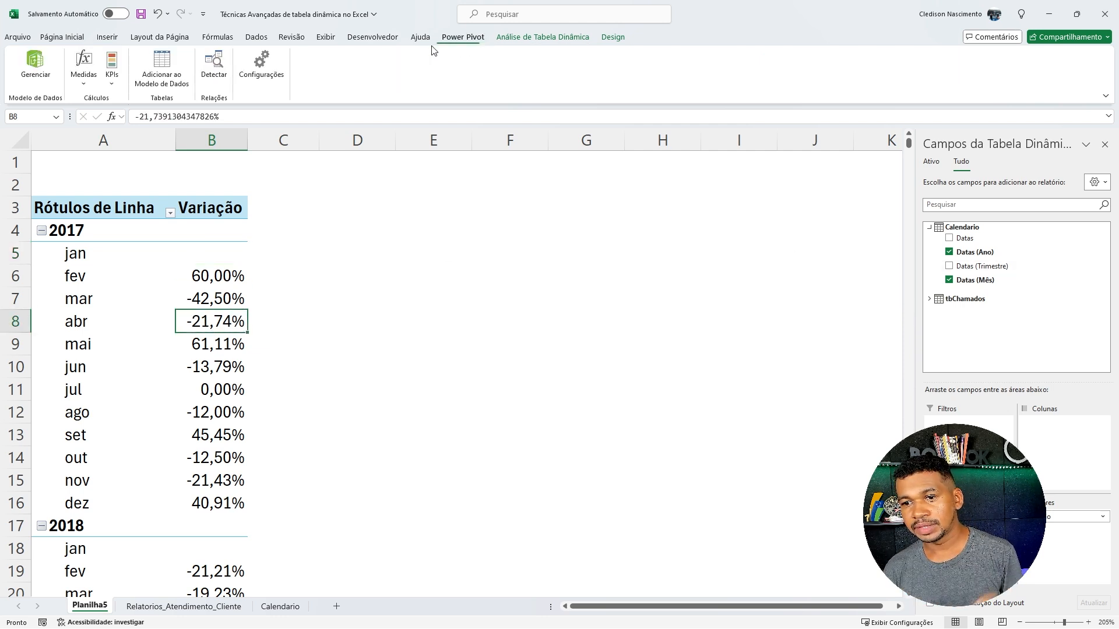
left_click(85, 90)
left_click(97, 101)
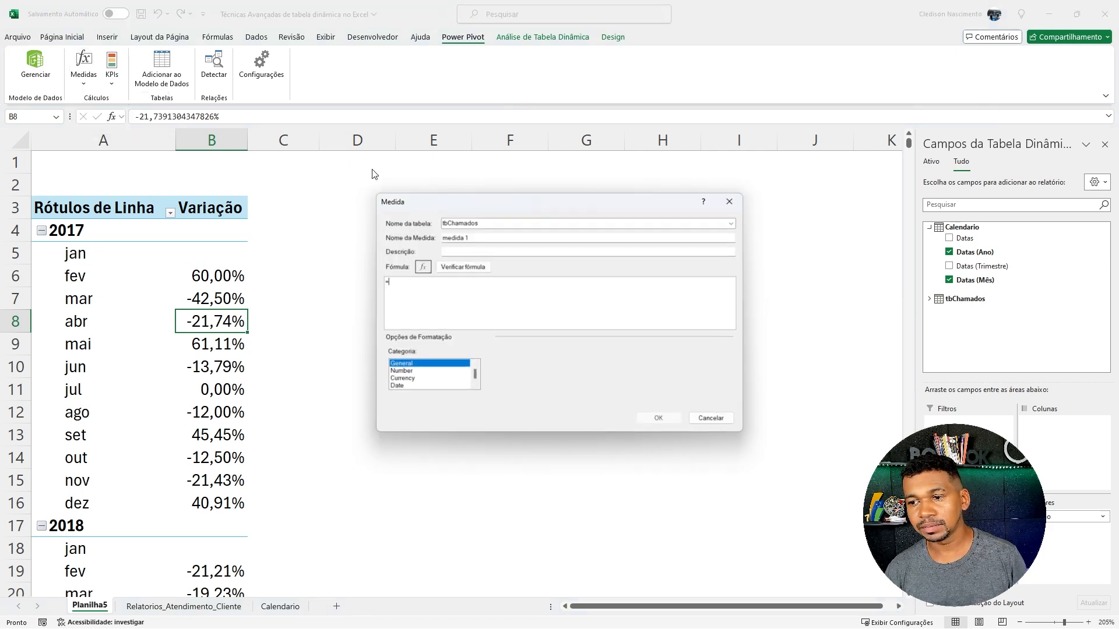
left_click(473, 237)
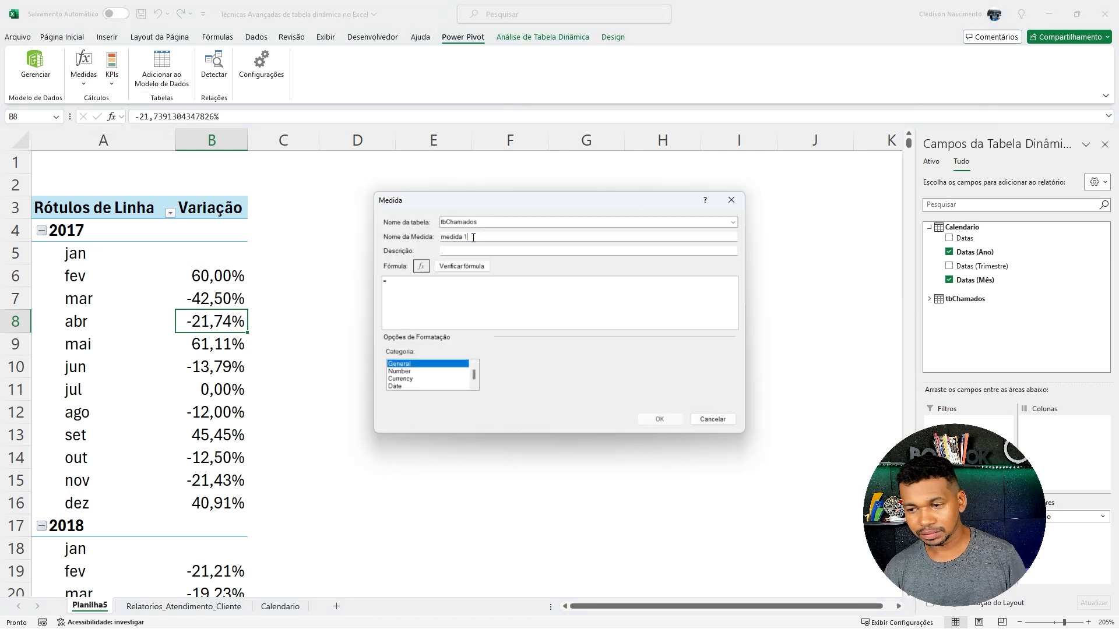
left_click_drag(479, 236, 357, 237)
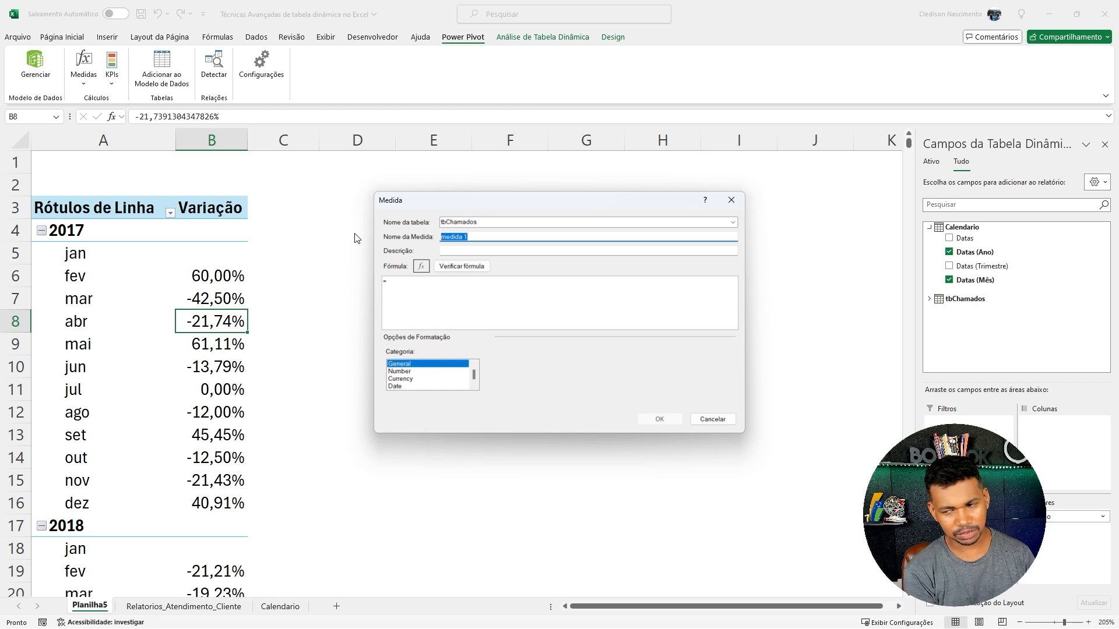
type("quantidad")
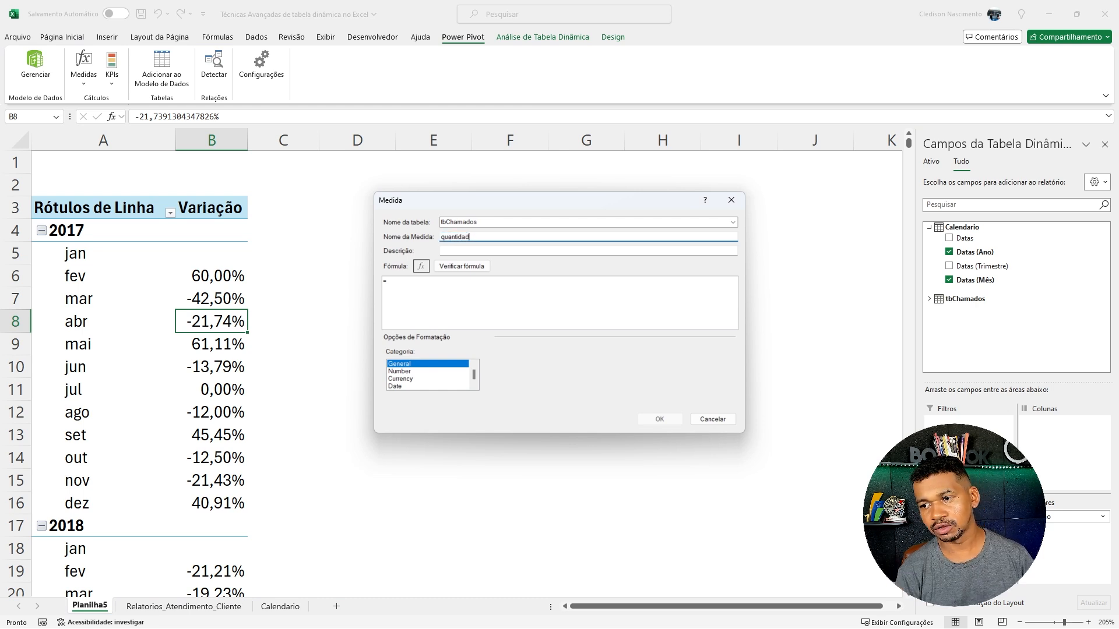
type("e")
- Define the quantidade measure as =COUNT([ID do Chamado]) and save it
left_click(433, 306)
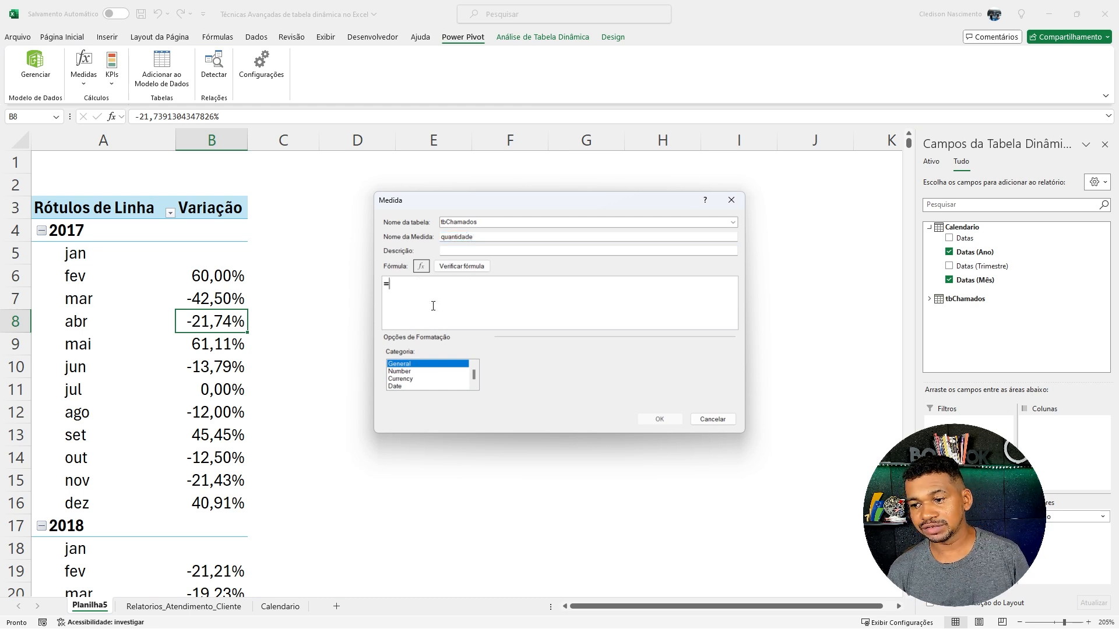
type("cou")
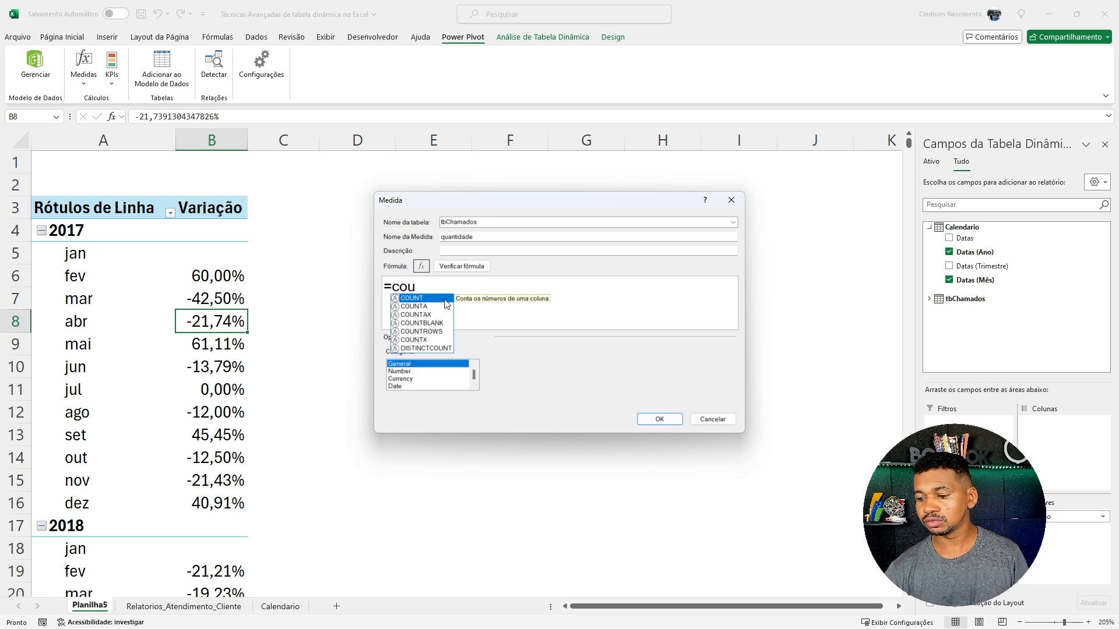
double_click(446, 303)
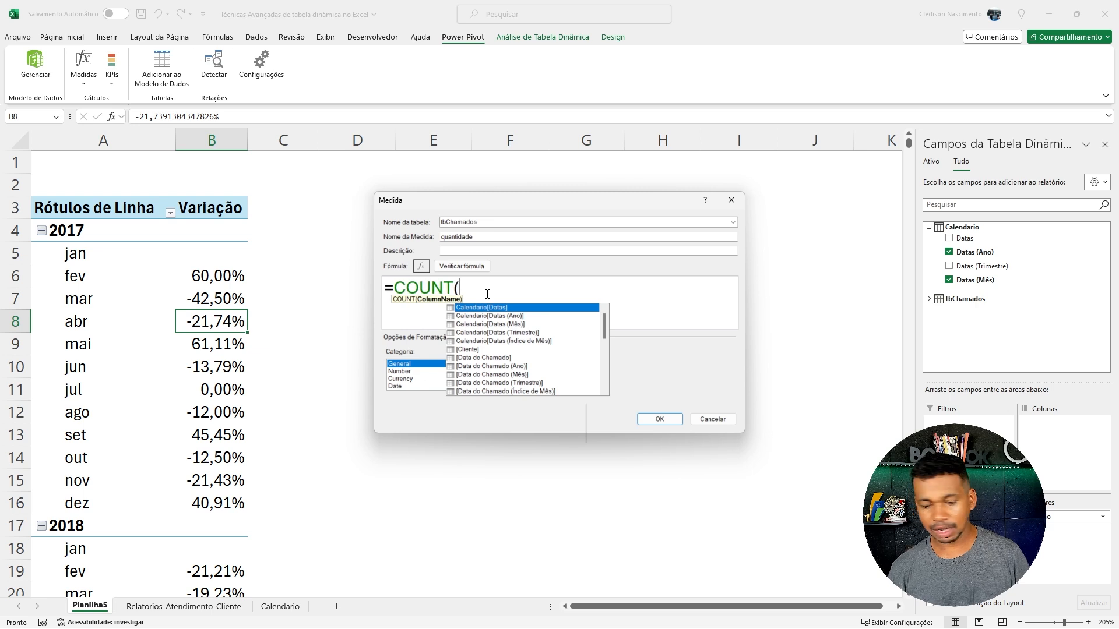
type("id")
key("Tab")
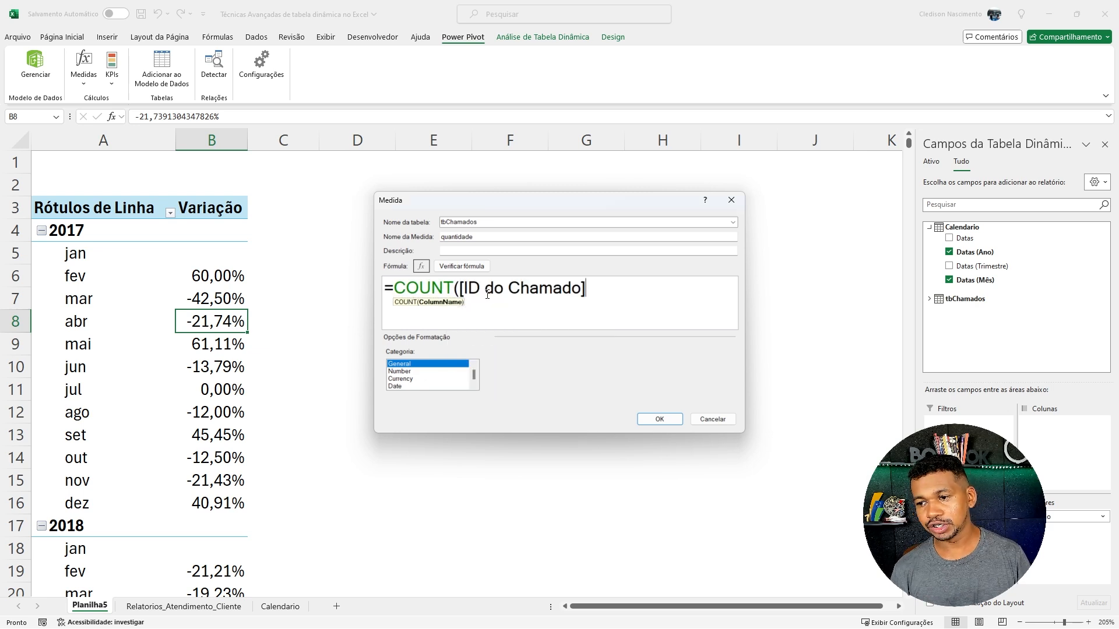
type(")")
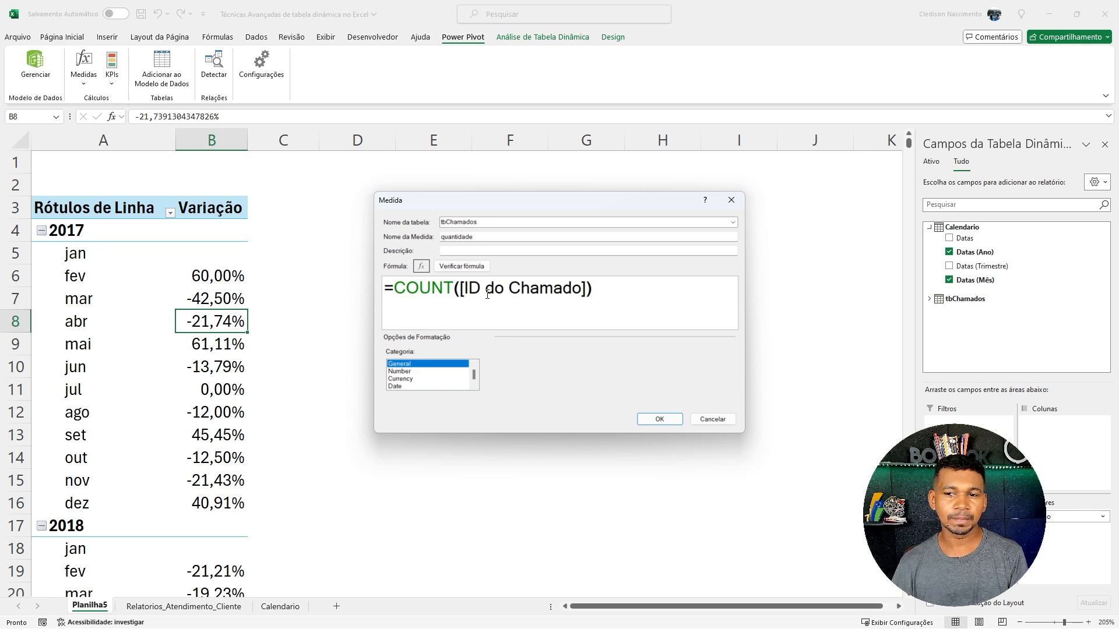
left_click(659, 419)
- Examine the quantidade column in the pivot table and the quantidade measure among the tbChamados fields
left_click(313, 230)
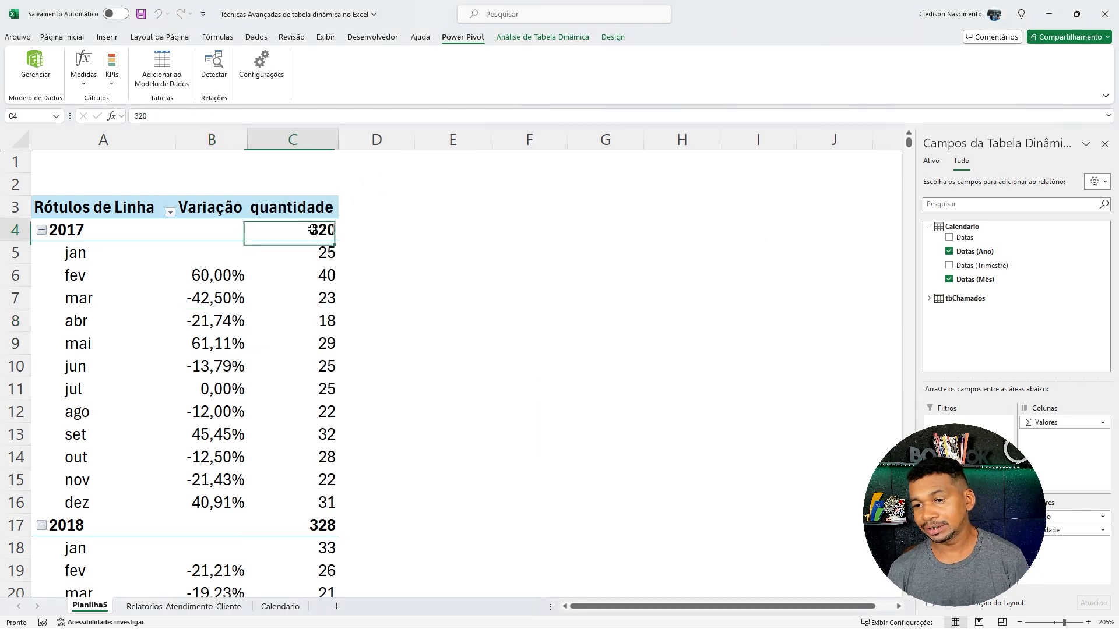
left_click(315, 254)
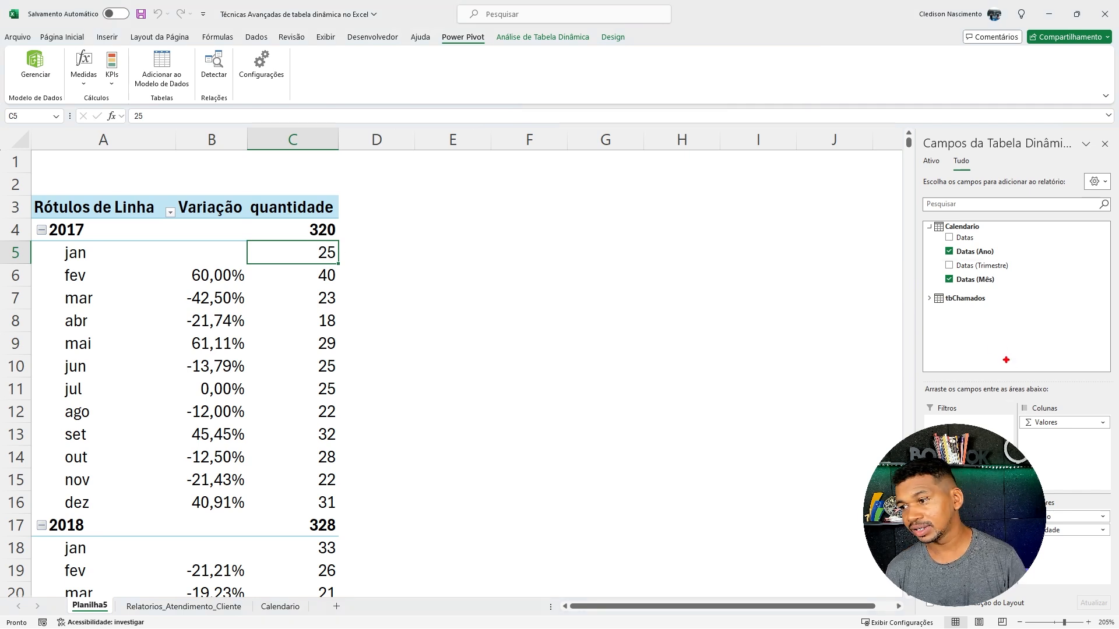
mouse_move(963, 300)
left_mouse_down()
mouse_move(1059, 457)
mouse_move(1049, 501)
left_mouse_up()
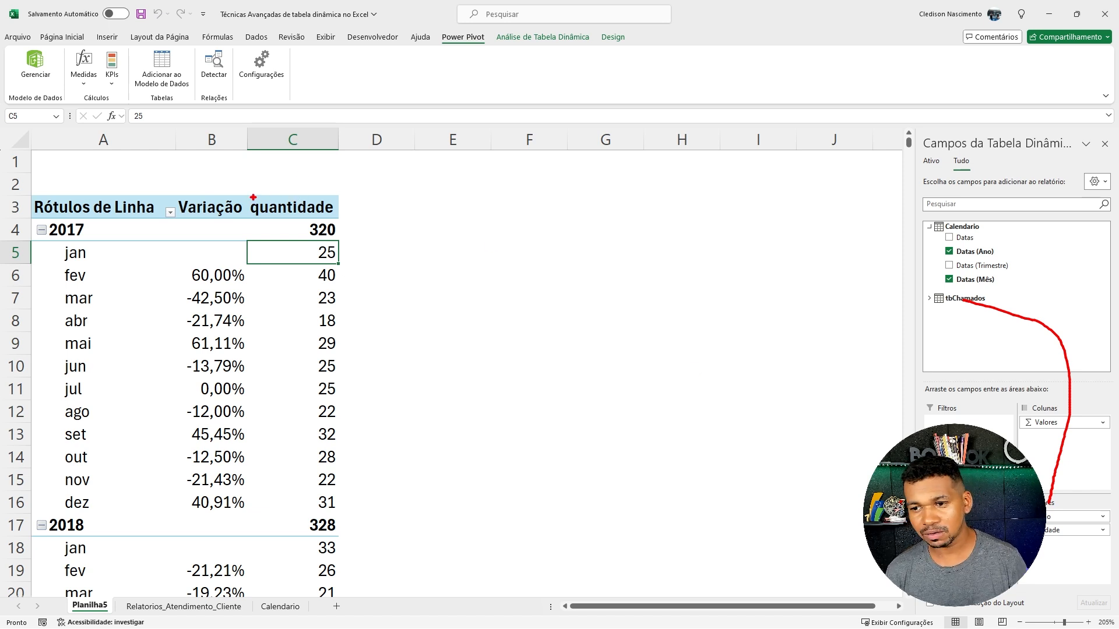
left_click_drag(245, 193, 347, 225)
key("Escape")
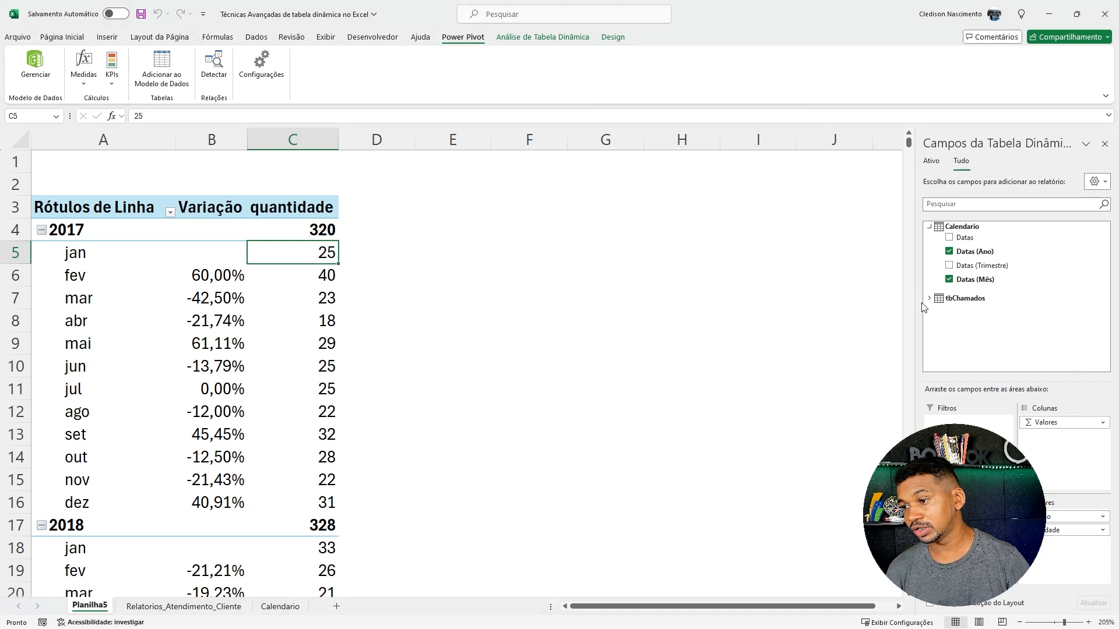
left_click(929, 298)
scroll(938, 299, "down", 2)
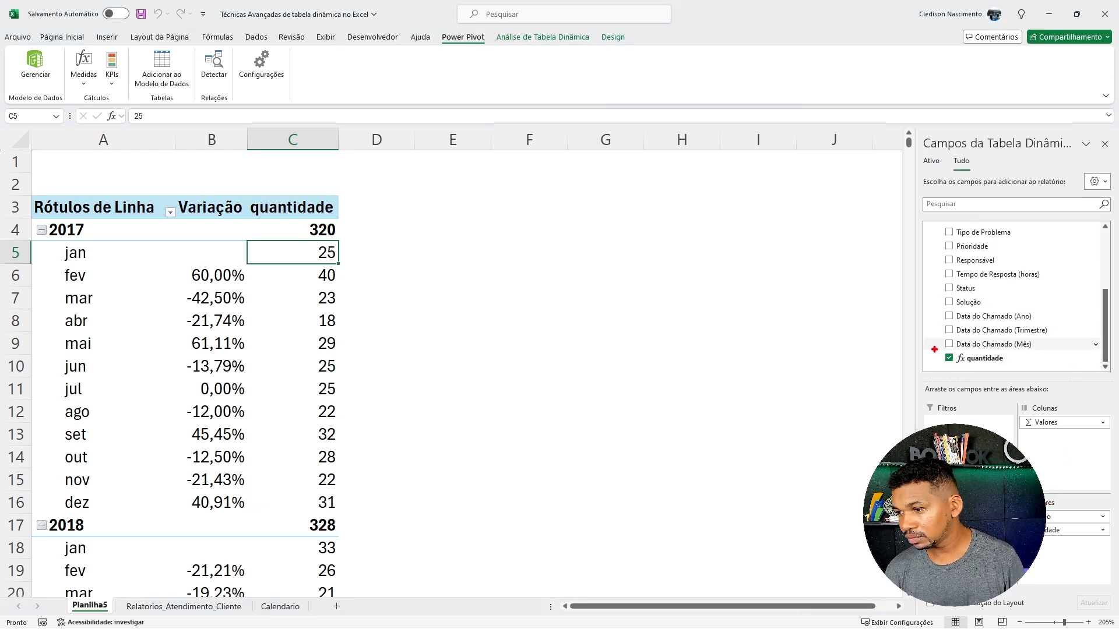
left_click_drag(934, 348, 1026, 371)
left_click_drag(955, 349, 970, 371)
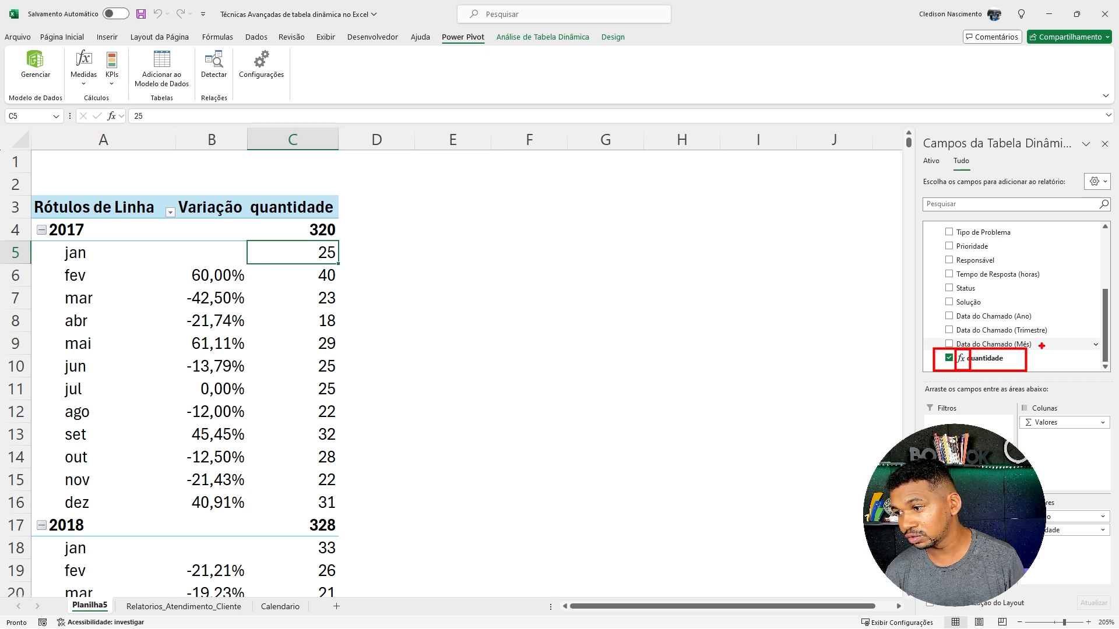
left_click_drag(1052, 344, 928, 219)
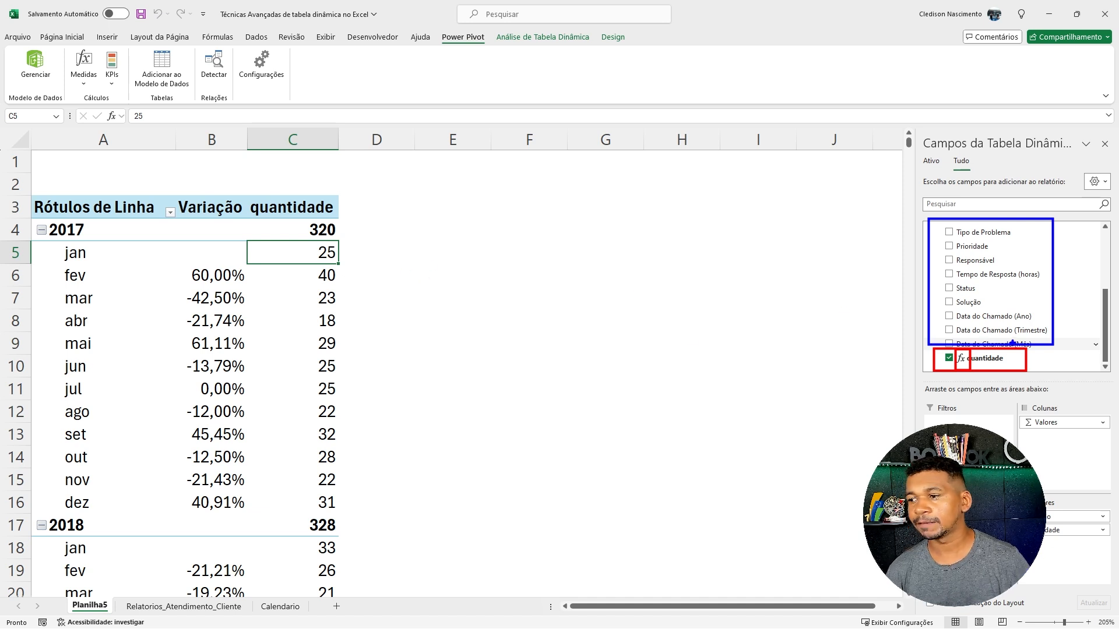
key("Escape")
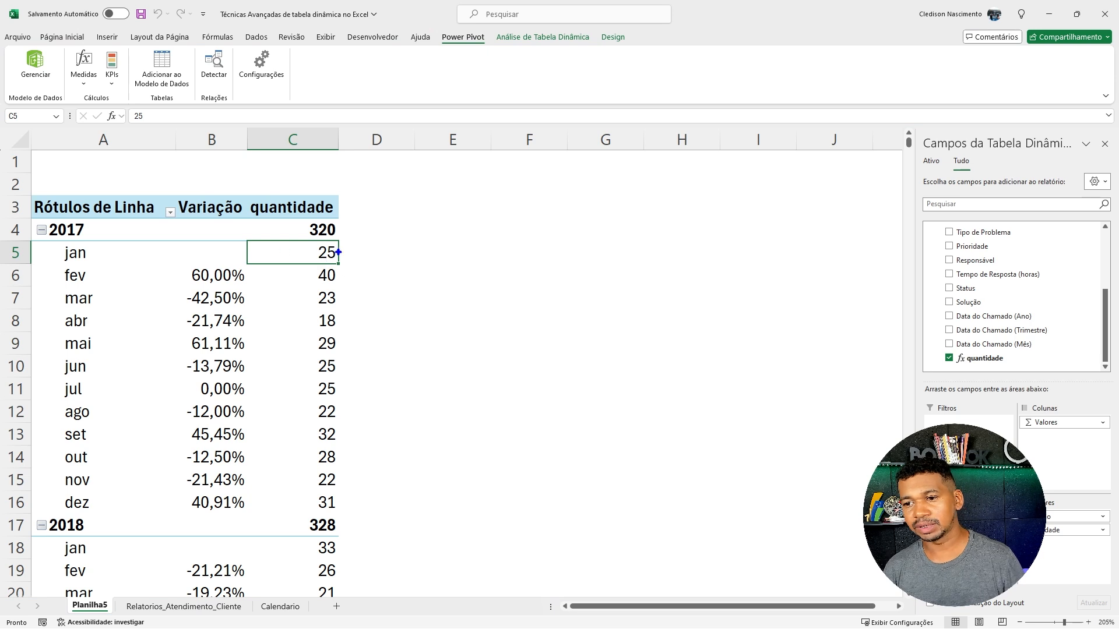
mouse_move(52, 241)
left_mouse_down()
mouse_move(344, 264)
mouse_move(362, 281)
mouse_move(396, 280)
mouse_move(378, 283)
left_mouse_up()
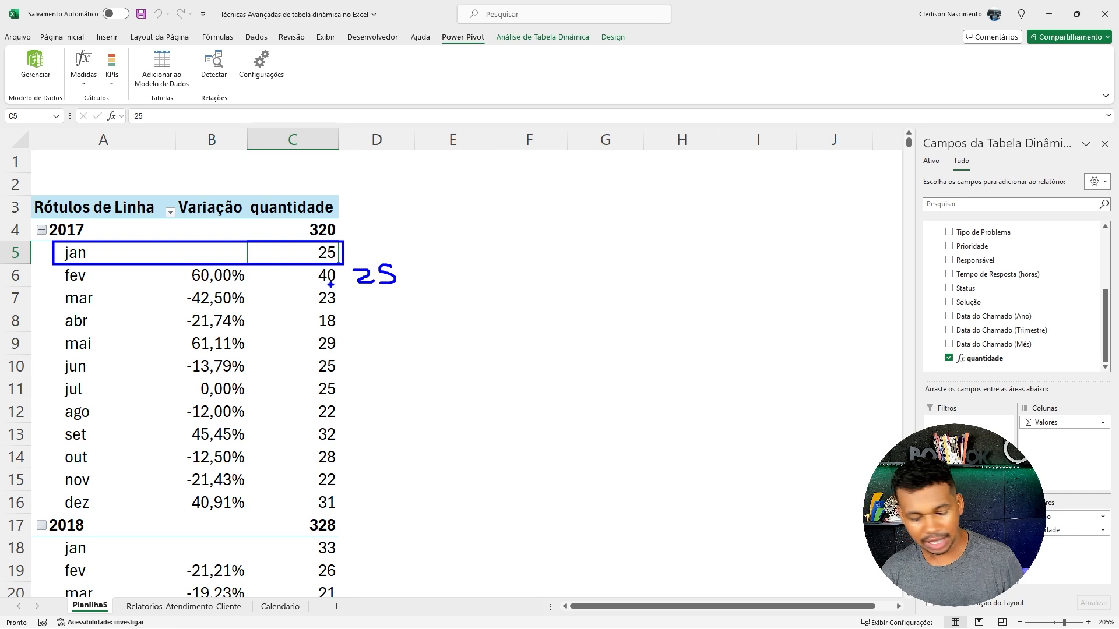
key("r")
mouse_move(53, 265)
left_mouse_down()
mouse_move(343, 284)
mouse_move(368, 303)
left_mouse_up()
left_click_drag(366, 295, 367, 312)
mouse_move(374, 303)
left_mouse_down()
mouse_move(382, 296)
mouse_move(358, 326)
left_mouse_up()
left_click_drag(372, 318, 374, 326)
left_click_drag(370, 316, 373, 330)
key("ctrl+z")
key("ctrl+z")
mouse_move(375, 317)
left_mouse_down()
mouse_move(391, 326)
mouse_move(361, 351)
mouse_move(372, 329)
left_mouse_up()
key("o")
key("Escape")
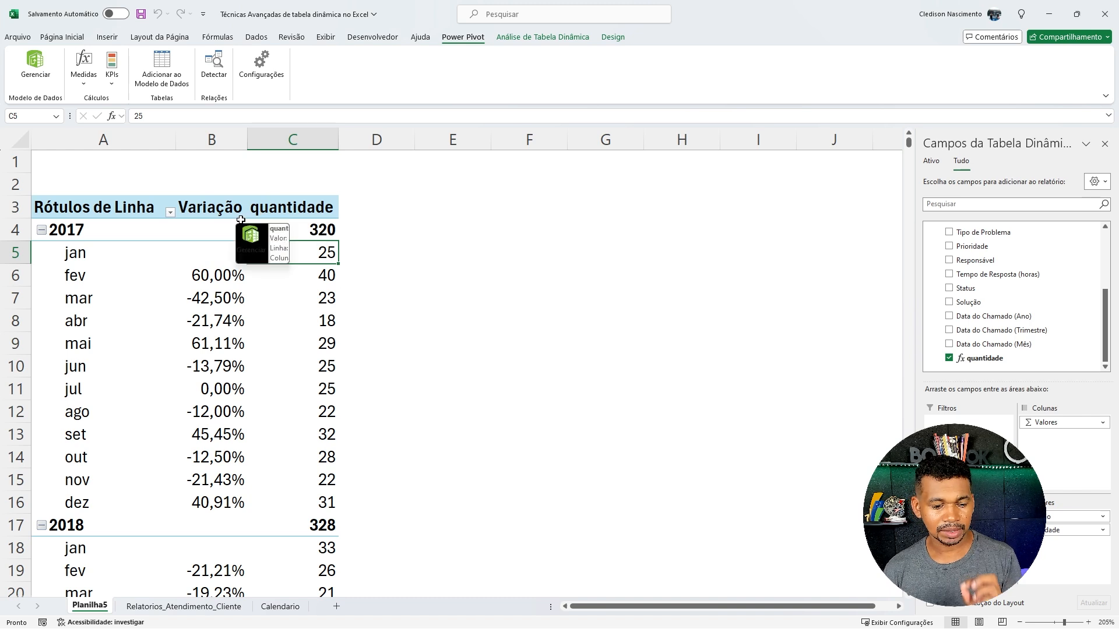
- Start a new measure named Anterior in tbChamados and begin its formula with the CALCULATE function
left_click(84, 83)
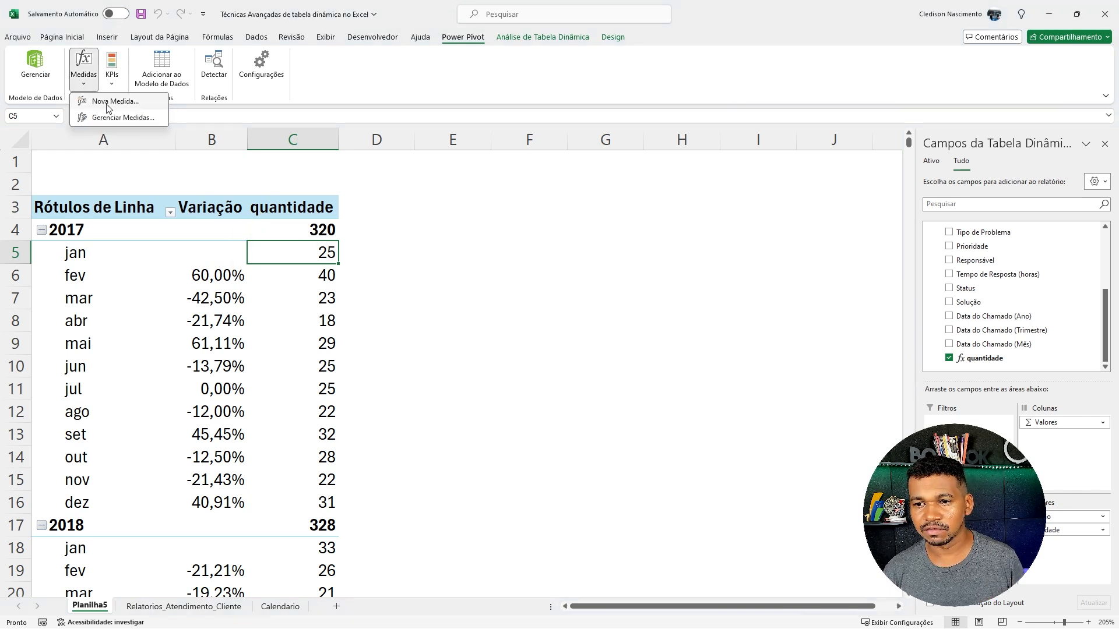
left_click(110, 101)
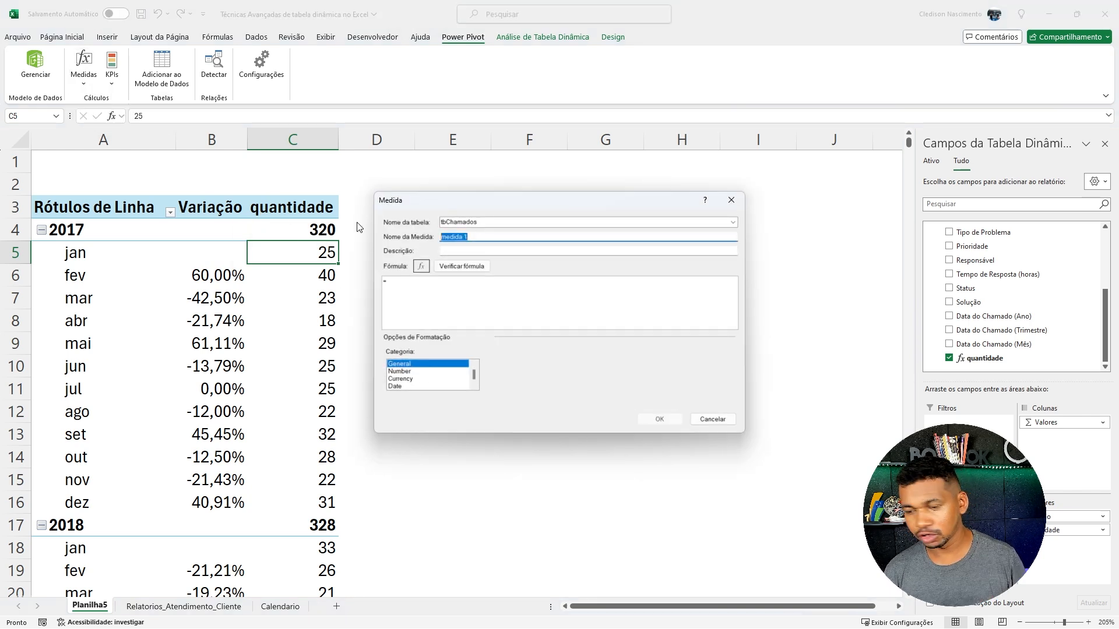
type("Ante")
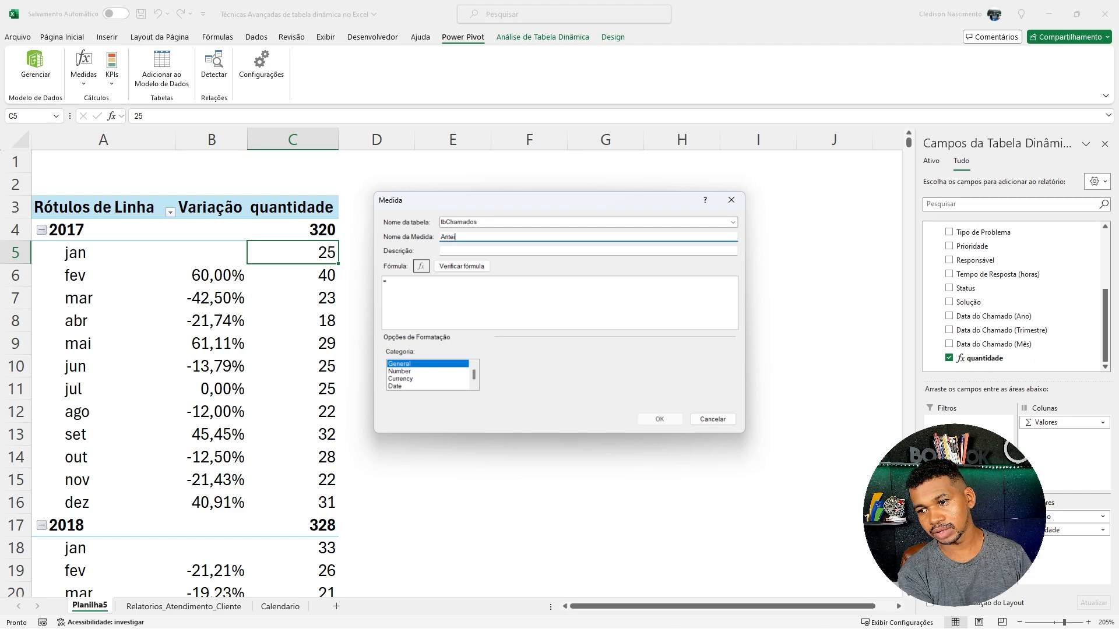
type("rior")
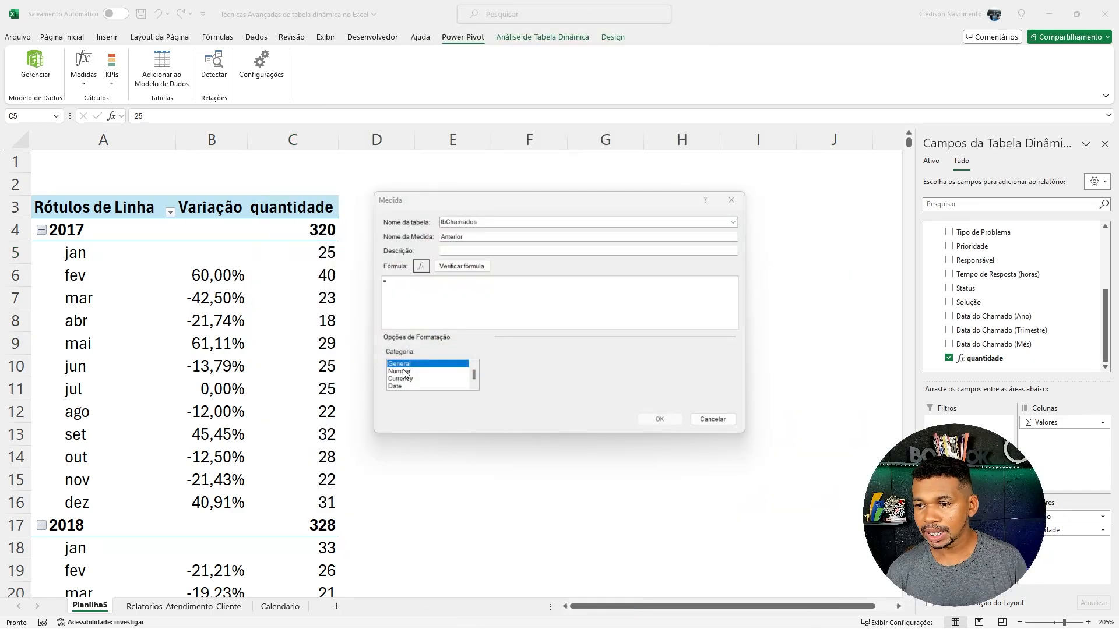
left_click(456, 286)
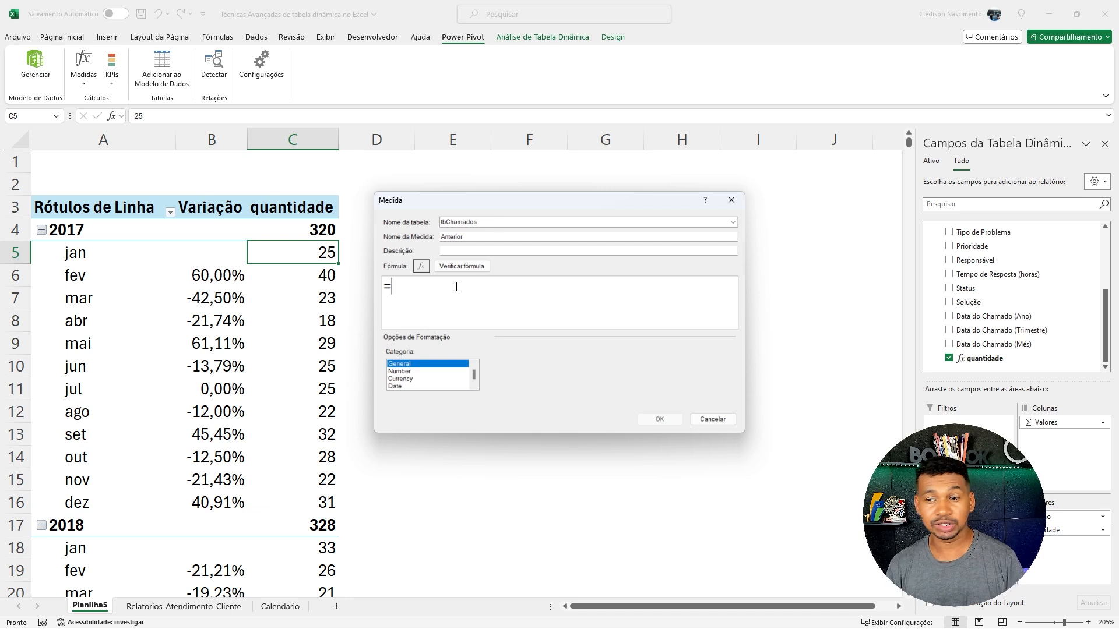
type("cal")
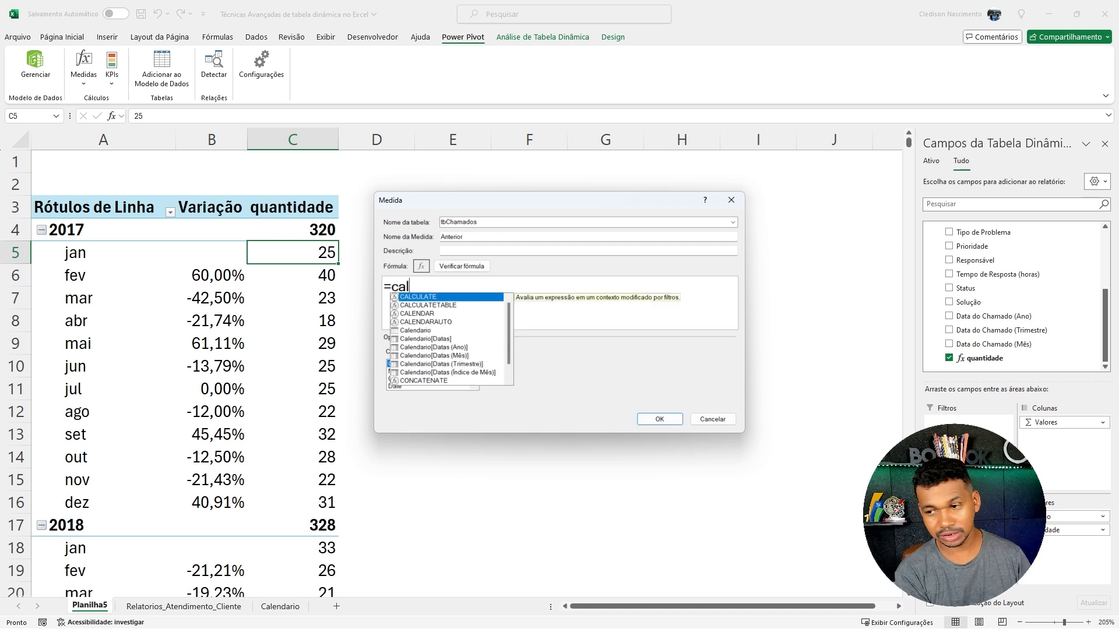
key("Tab")
left_click_drag(452, 205, 528, 210)
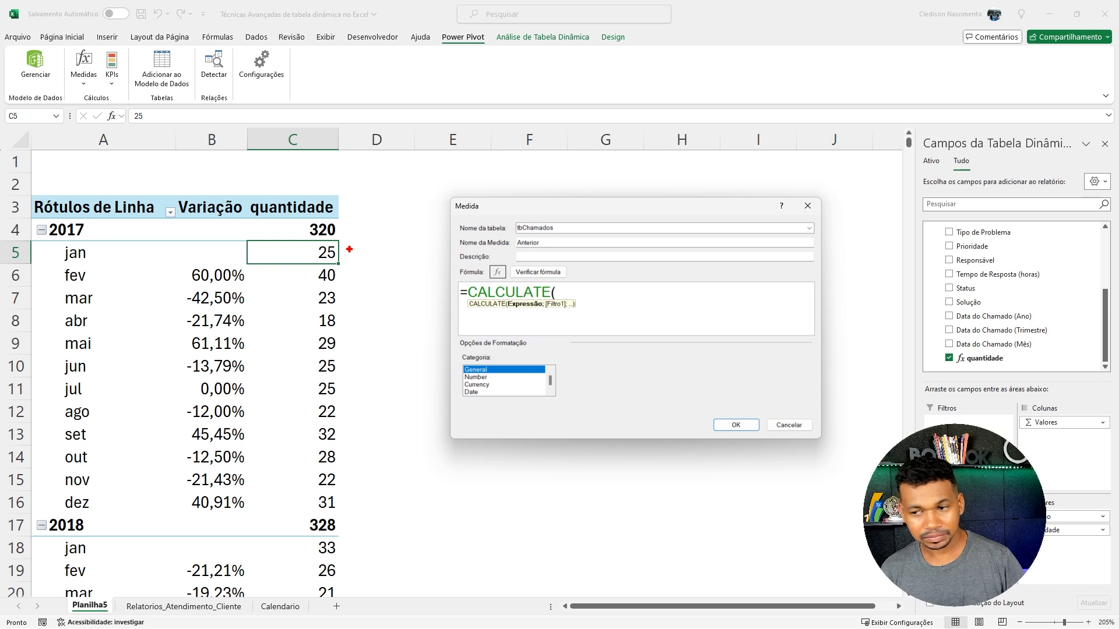
left_click_drag(348, 244, 391, 266)
mouse_move(388, 238)
left_mouse_down()
mouse_move(339, 262)
mouse_move(350, 286)
mouse_move(370, 286)
mouse_move(356, 287)
left_mouse_up()
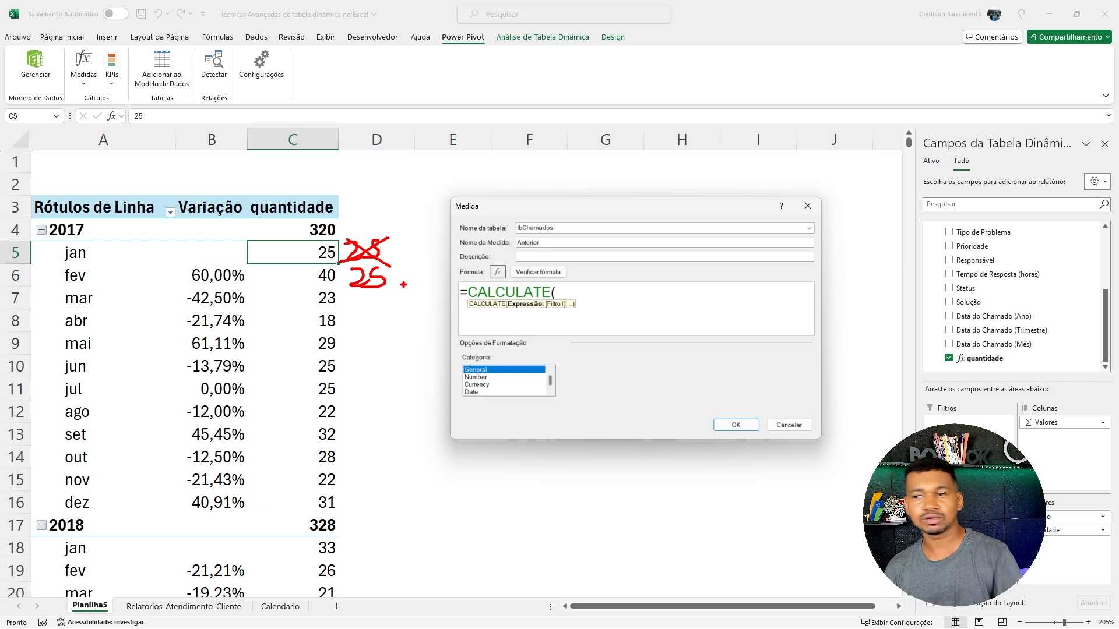
mouse_move(506, 331)
left_mouse_down()
mouse_move(518, 312)
mouse_move(525, 320)
left_mouse_up()
key("Escape")
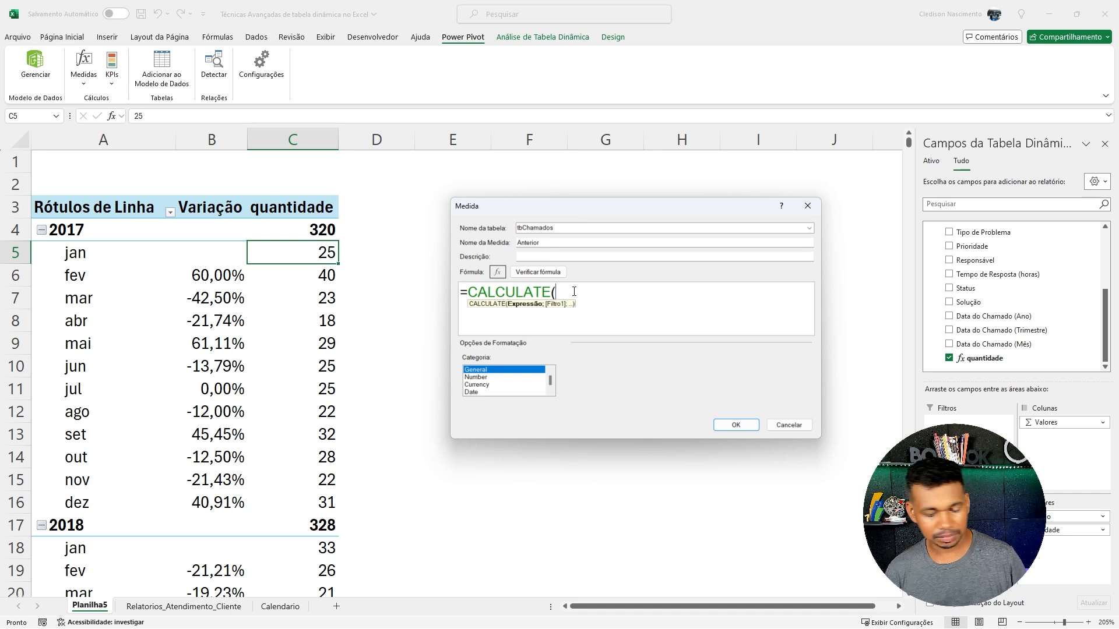
- Use the [quantidade] measure as the CALCULATE expression and begin its filter argument with the DATEADD function
type("[")
key("Down")
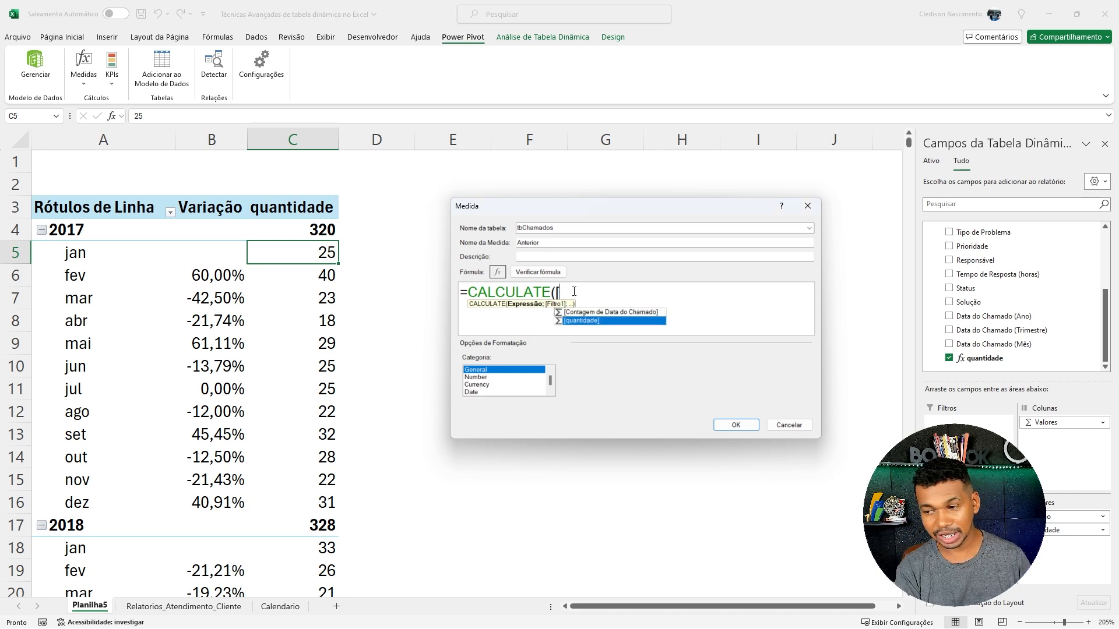
key("Tab")
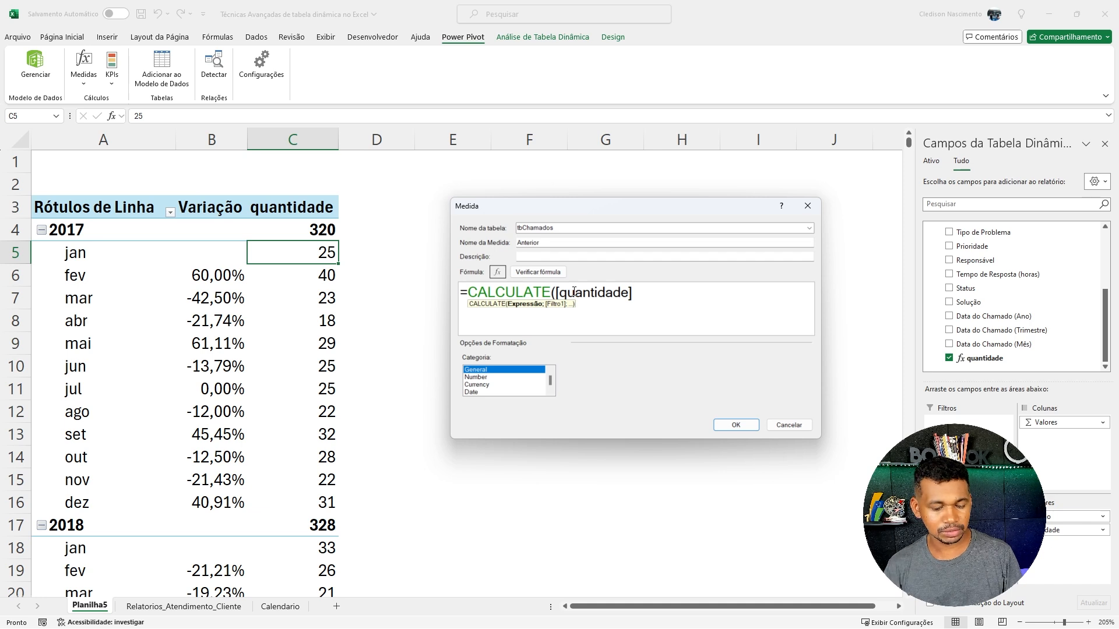
type(";")
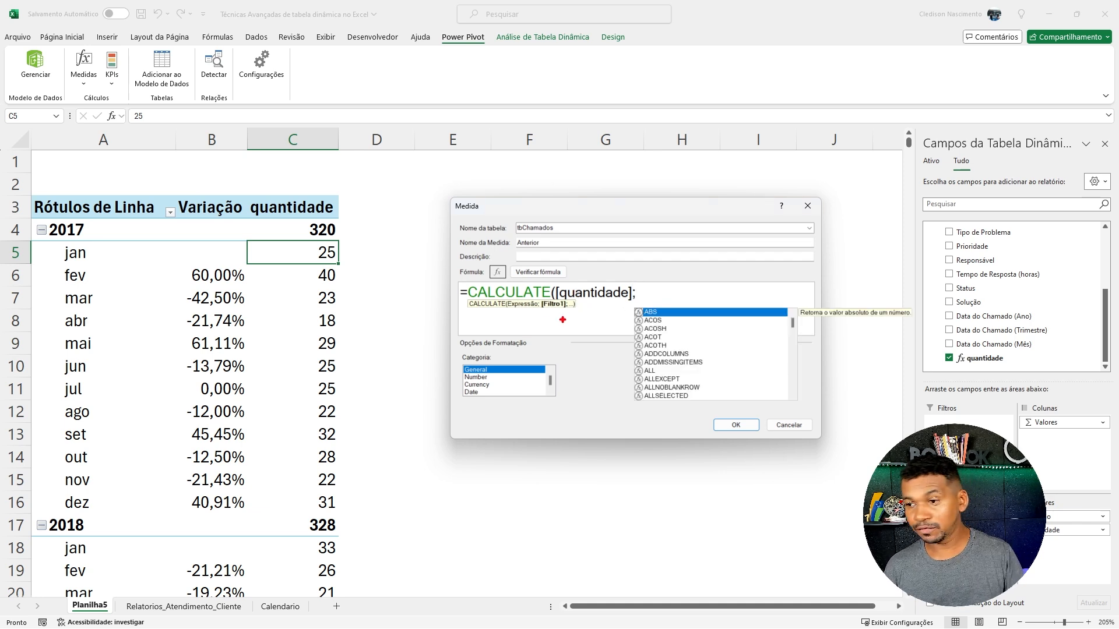
left_click_drag(511, 334, 551, 307)
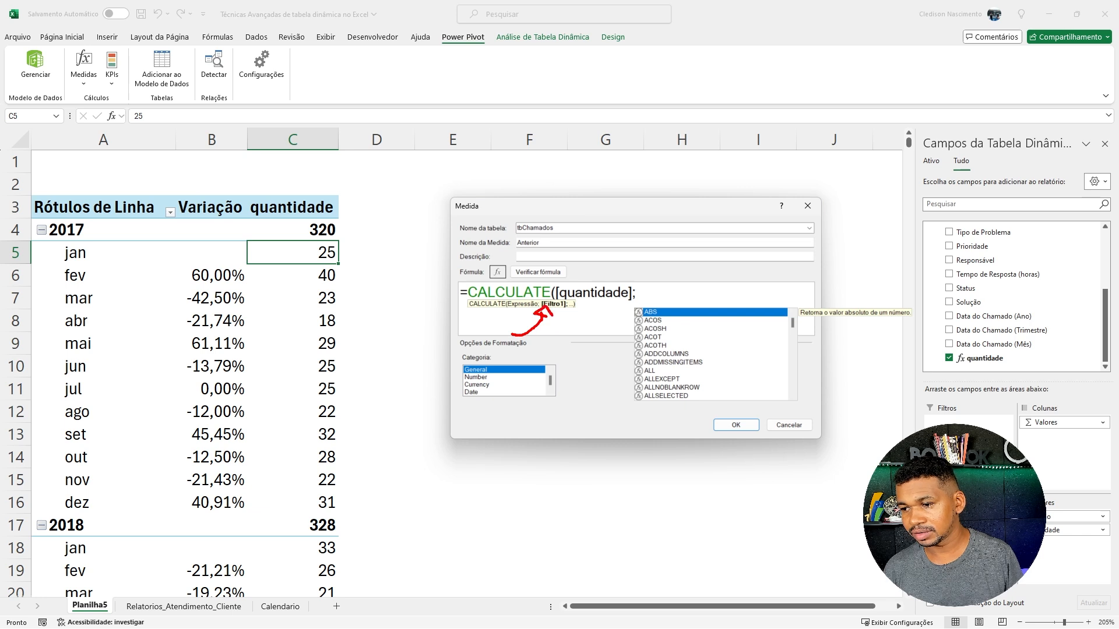
key("Escape")
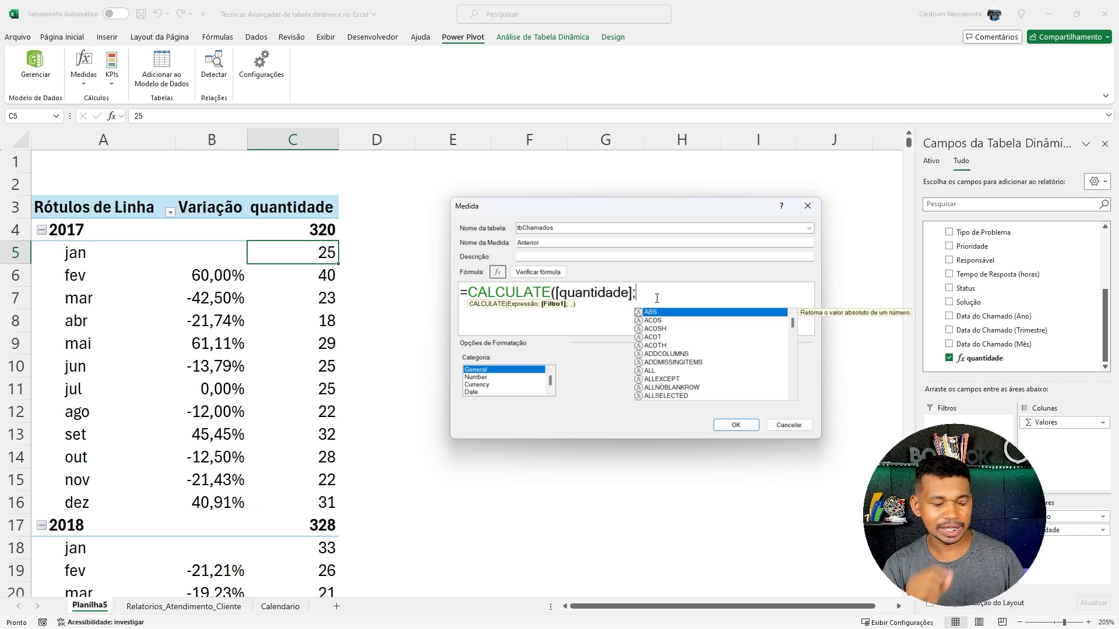
type("date")
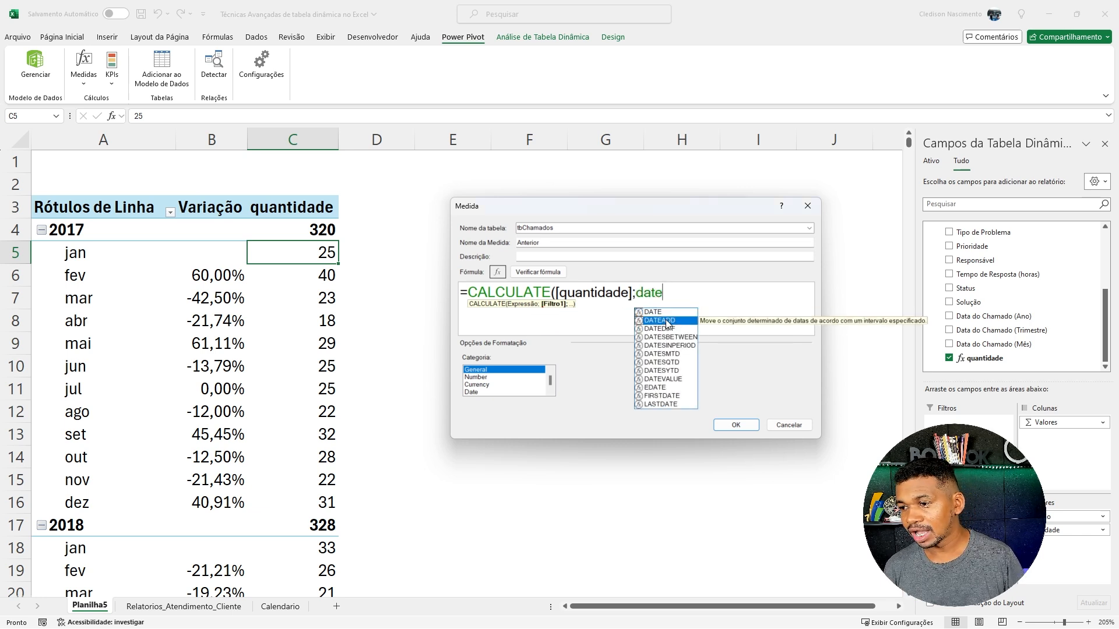
double_click(666, 321)
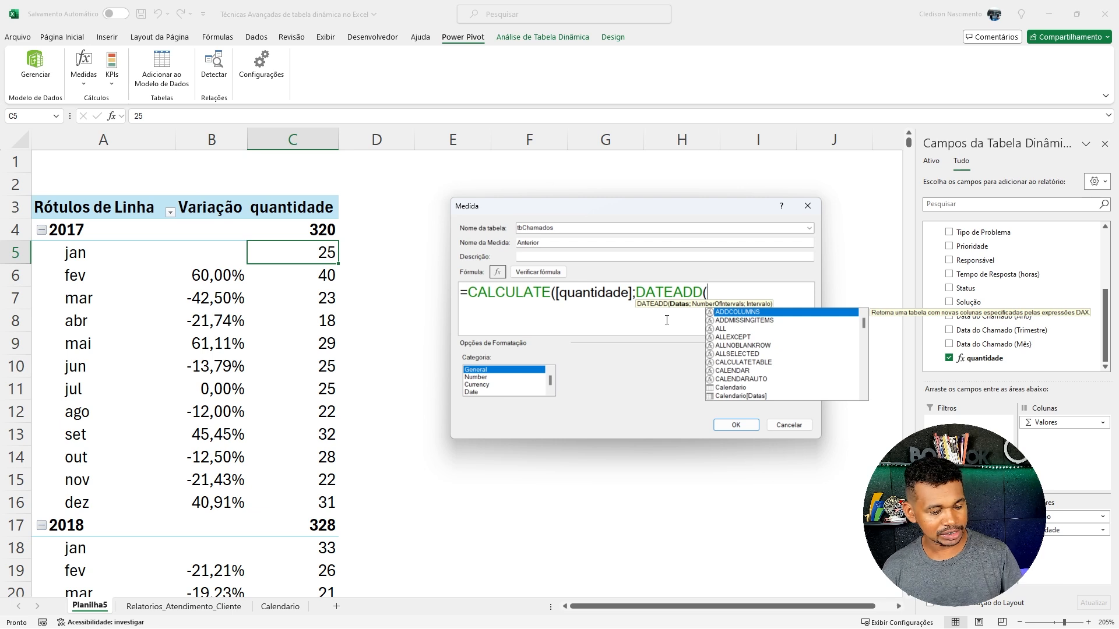
- Set Calendario[Datas] as the dates argument of DATEADD in the Anterior formula
mouse_move(637, 348)
left_mouse_down()
mouse_move(674, 308)
mouse_move(681, 318)
left_mouse_up()
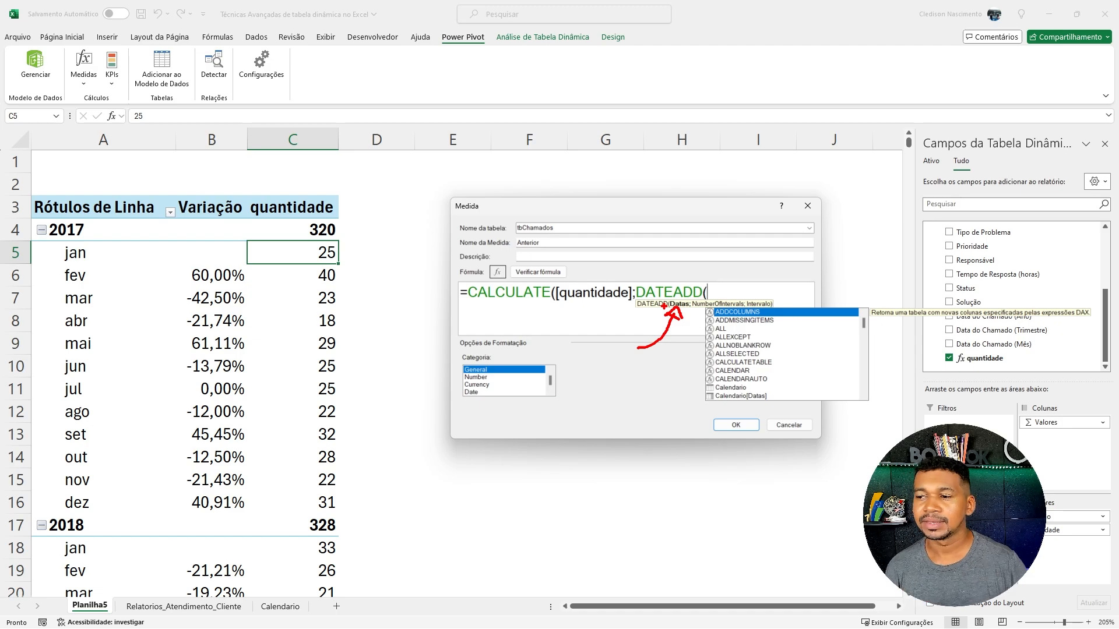
key("Escape")
type("ca")
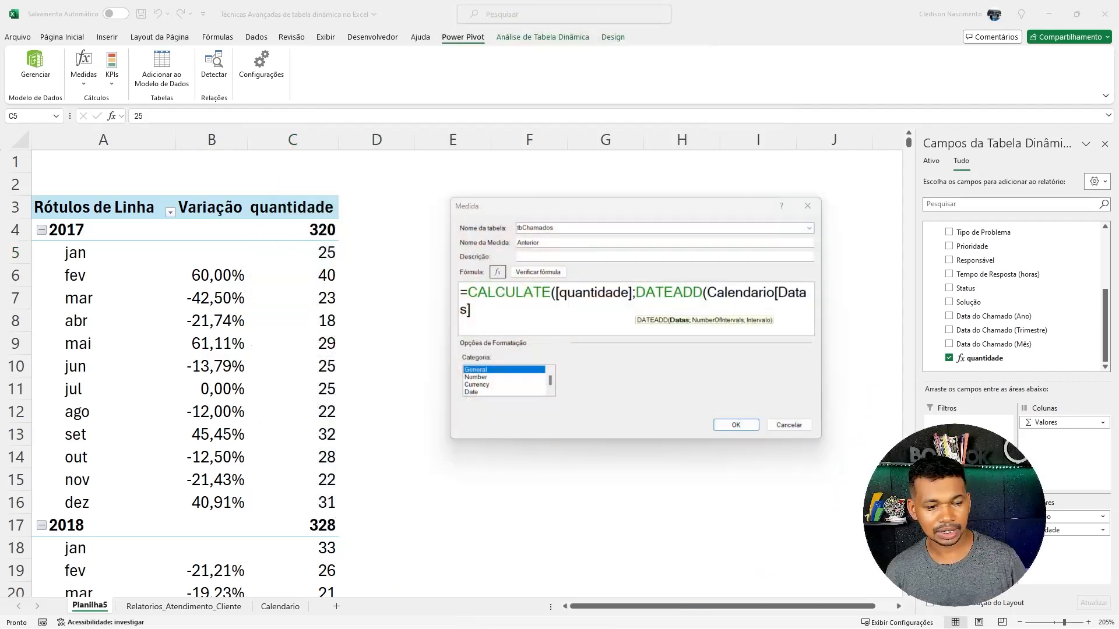
double_click(755, 291)
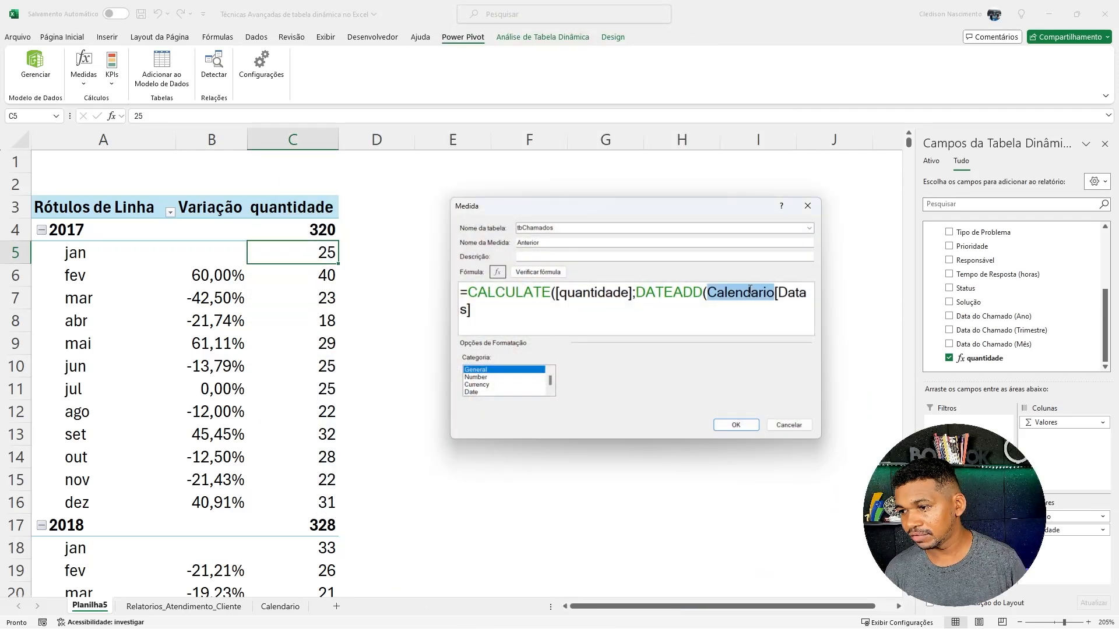
double_click(792, 293)
left_click(481, 313)
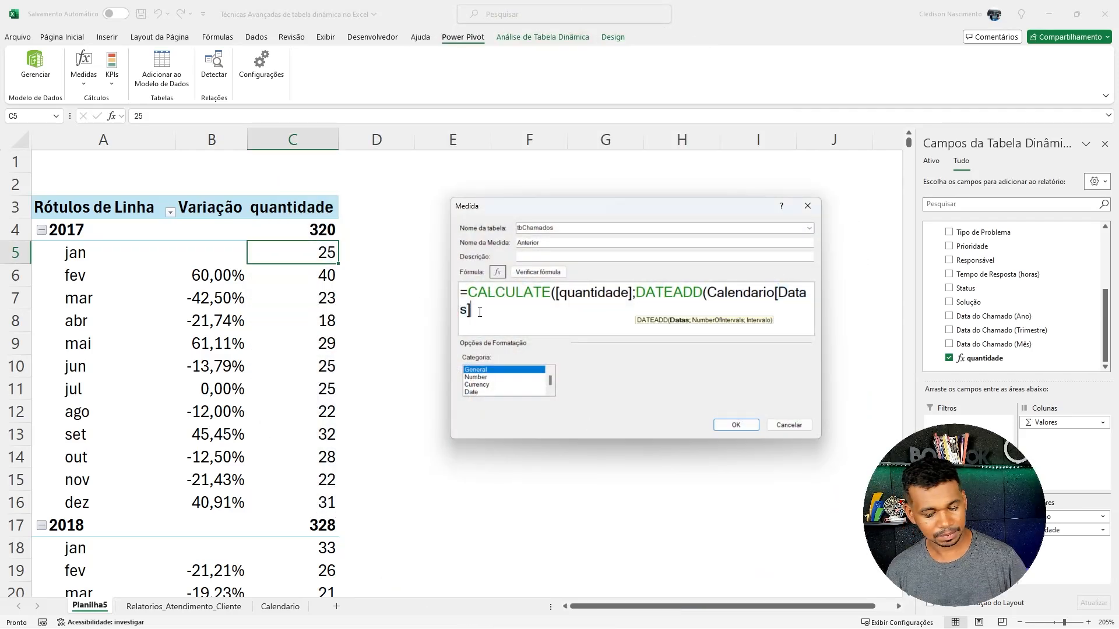
type(";")
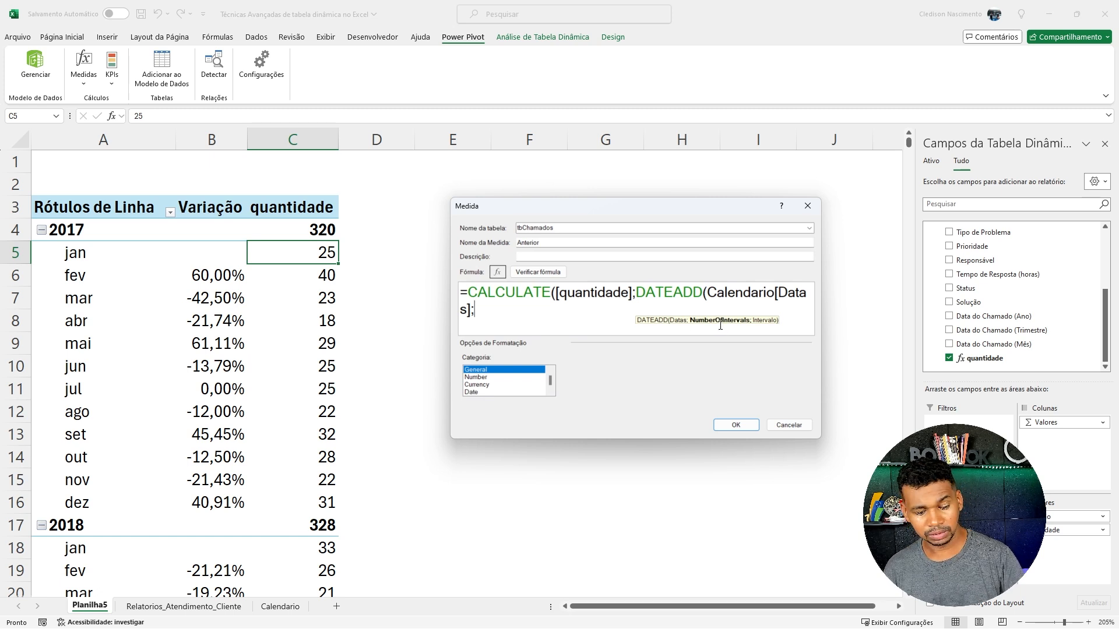
- Complete DATEADD with an interval of -1 MONTH, close both functions and save the Anterior measure
type("-1")
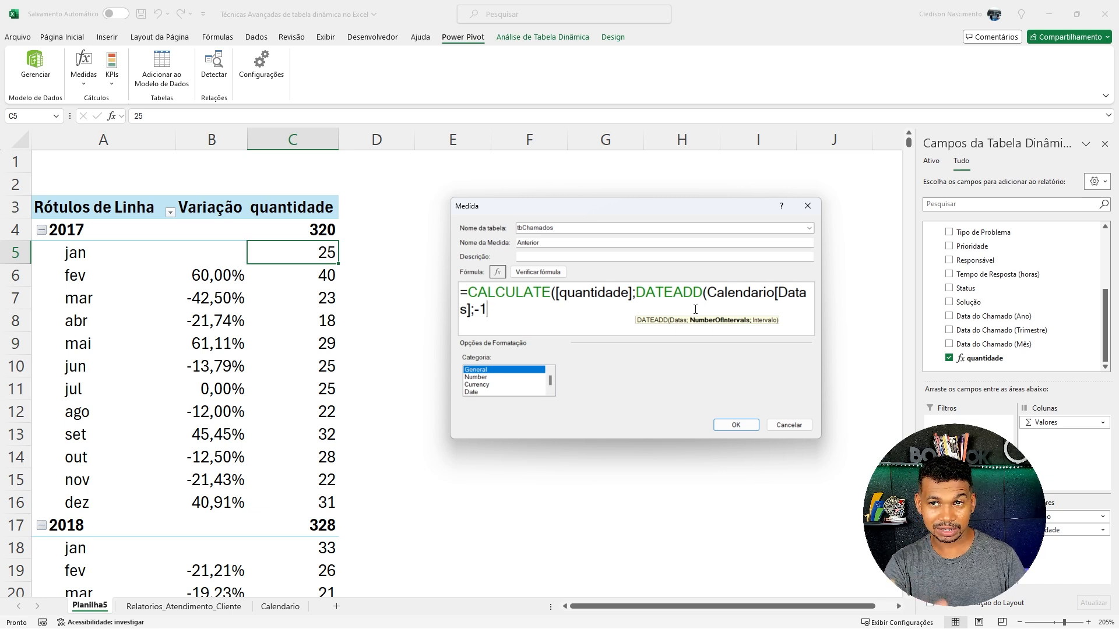
type(";")
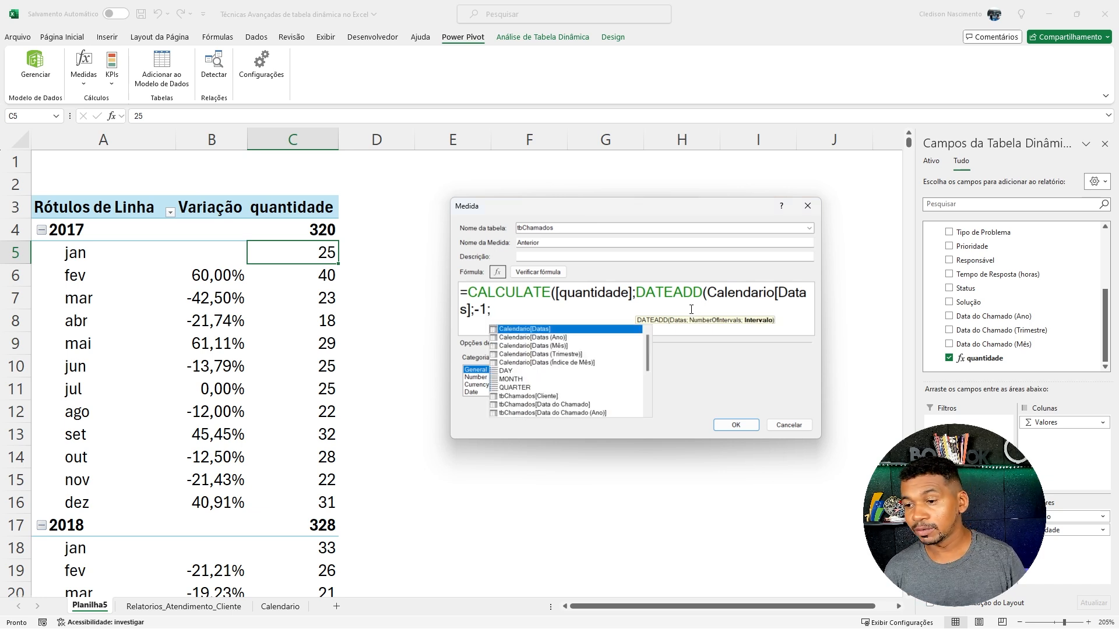
left_click(516, 370)
left_click(515, 380)
scroll(517, 392, "down", 4)
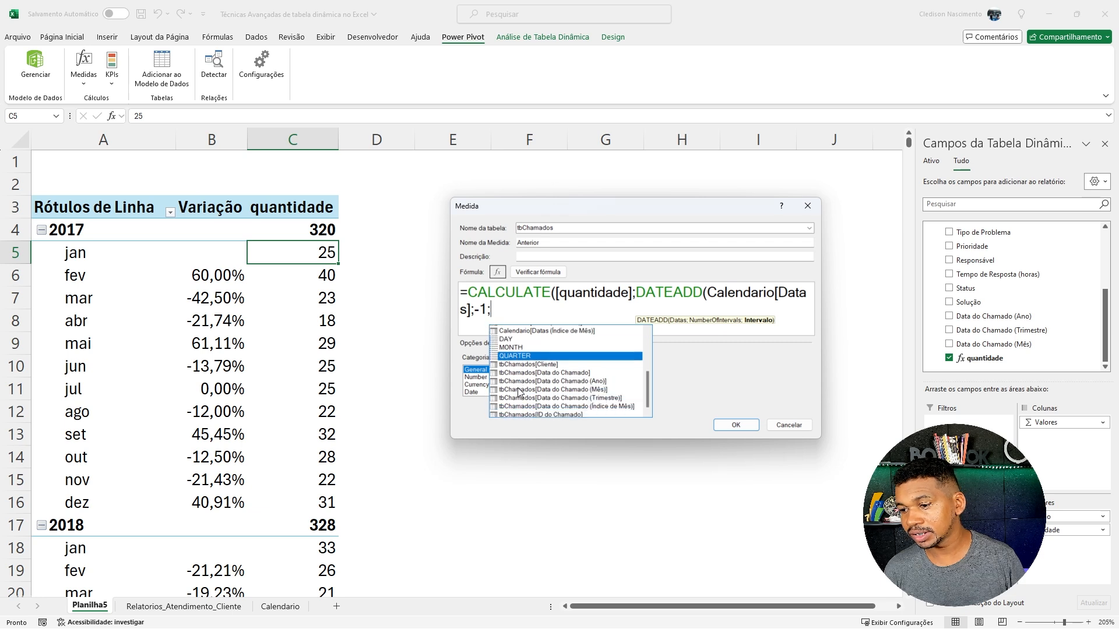
left_click(506, 413)
scroll(519, 401, "up", 4)
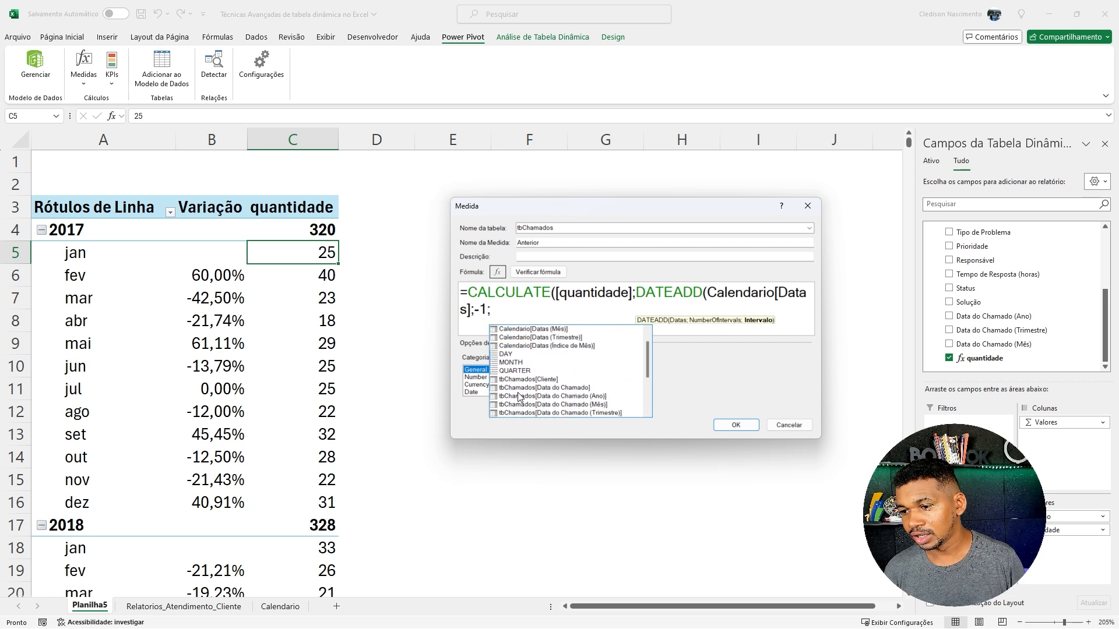
double_click(513, 379)
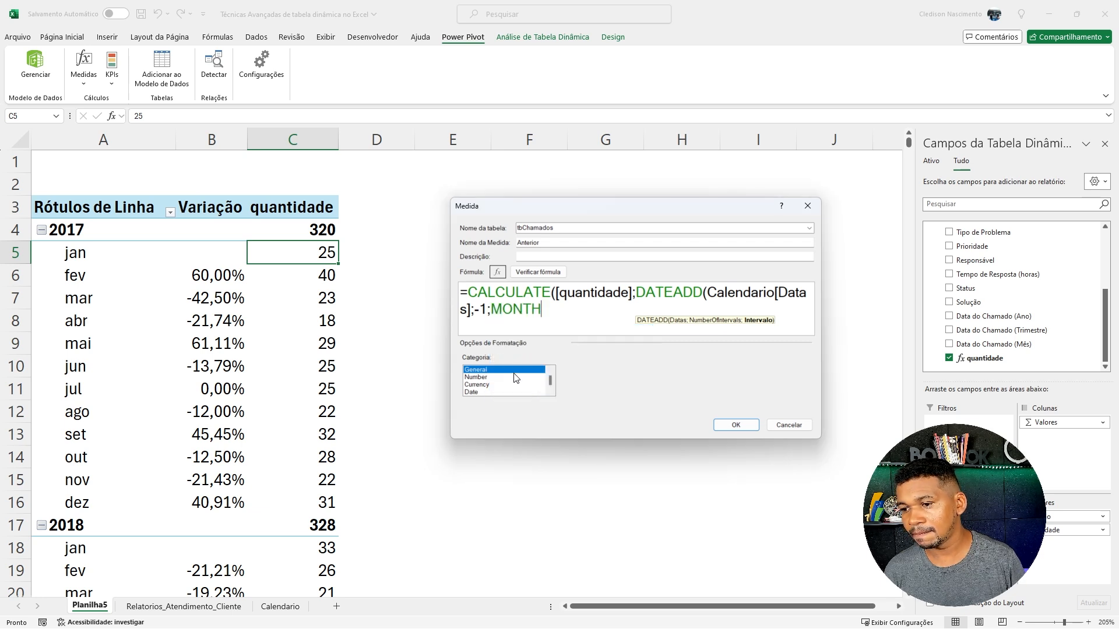
type(")")
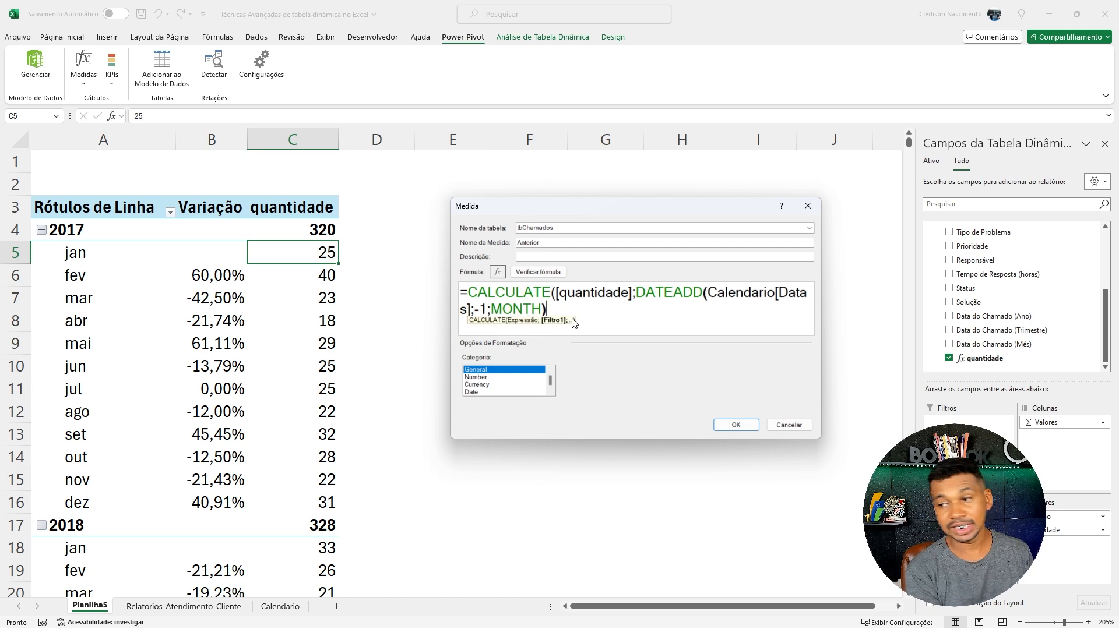
type(")")
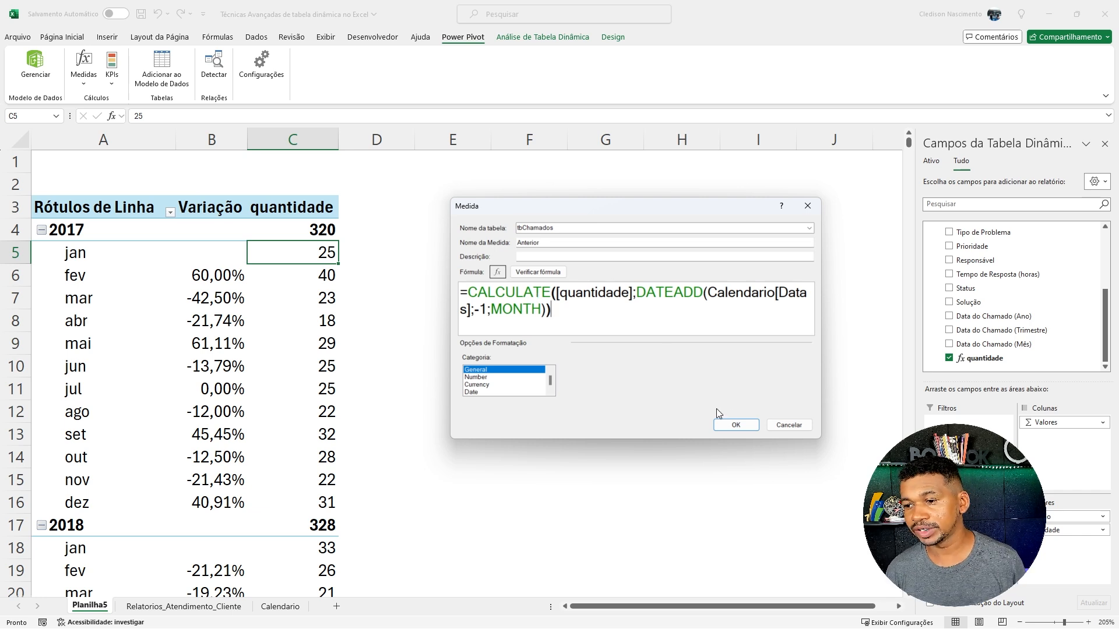
left_click(741, 425)
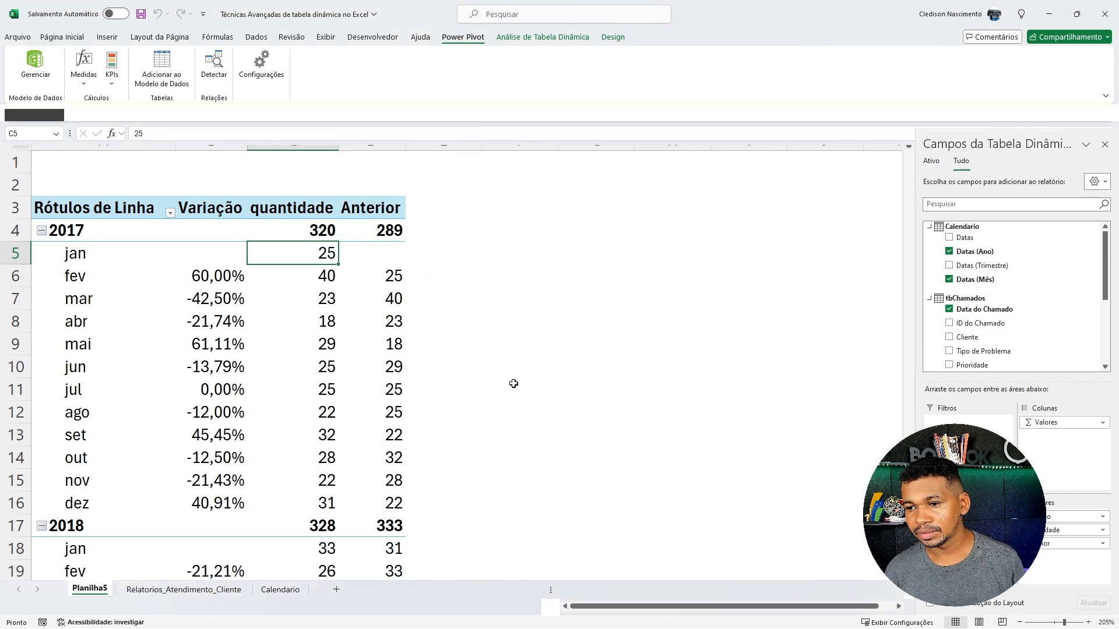
- Compare the 2017 Anterior values with the preceding month's quantidade values in the pivot table
left_click(382, 277)
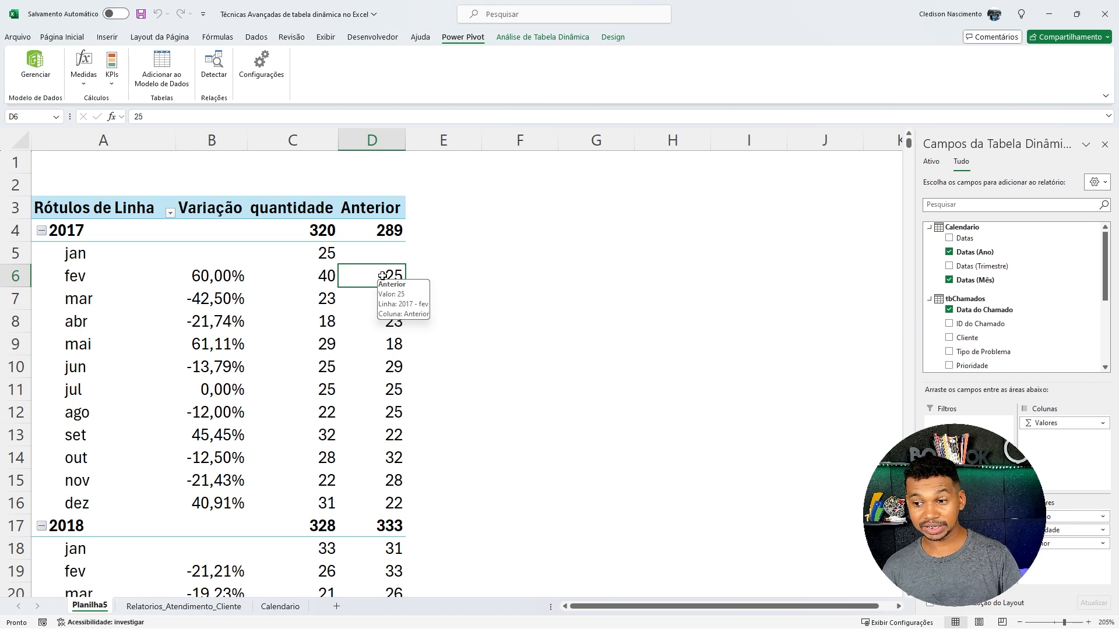
mouse_move(339, 252)
left_mouse_down()
mouse_move(364, 256)
mouse_move(367, 278)
mouse_move(379, 270)
mouse_move(365, 287)
mouse_move(377, 302)
left_mouse_up()
key("b")
key("Escape")
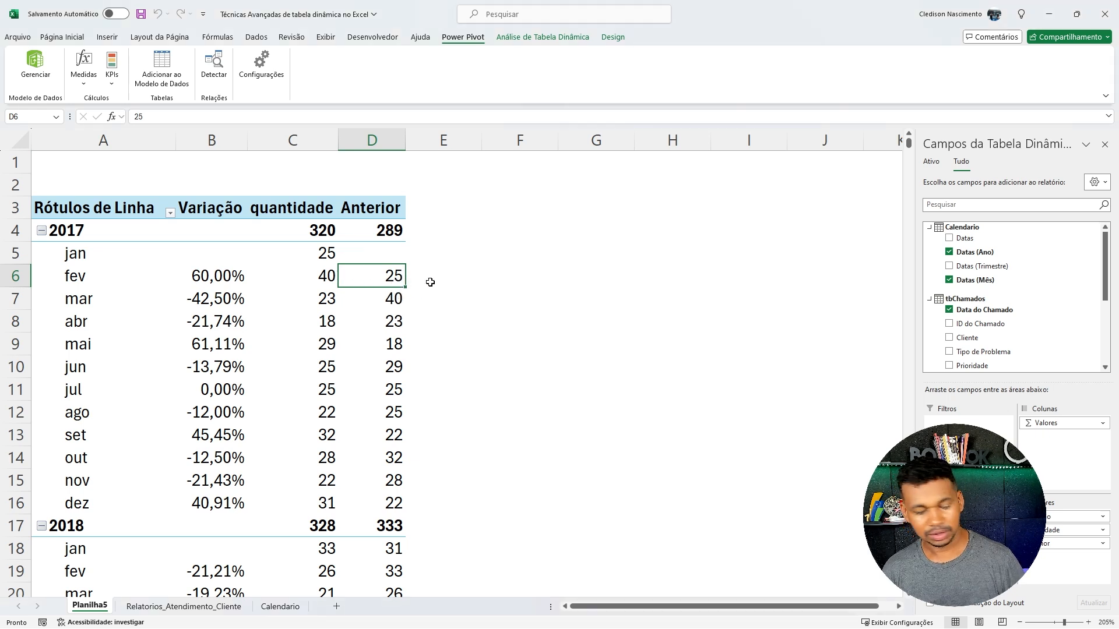
mouse_move(337, 249)
left_mouse_down()
mouse_move(370, 256)
mouse_move(380, 270)
mouse_move(343, 277)
mouse_move(394, 288)
mouse_move(384, 319)
mouse_move(393, 318)
left_mouse_up()
key("Escape")
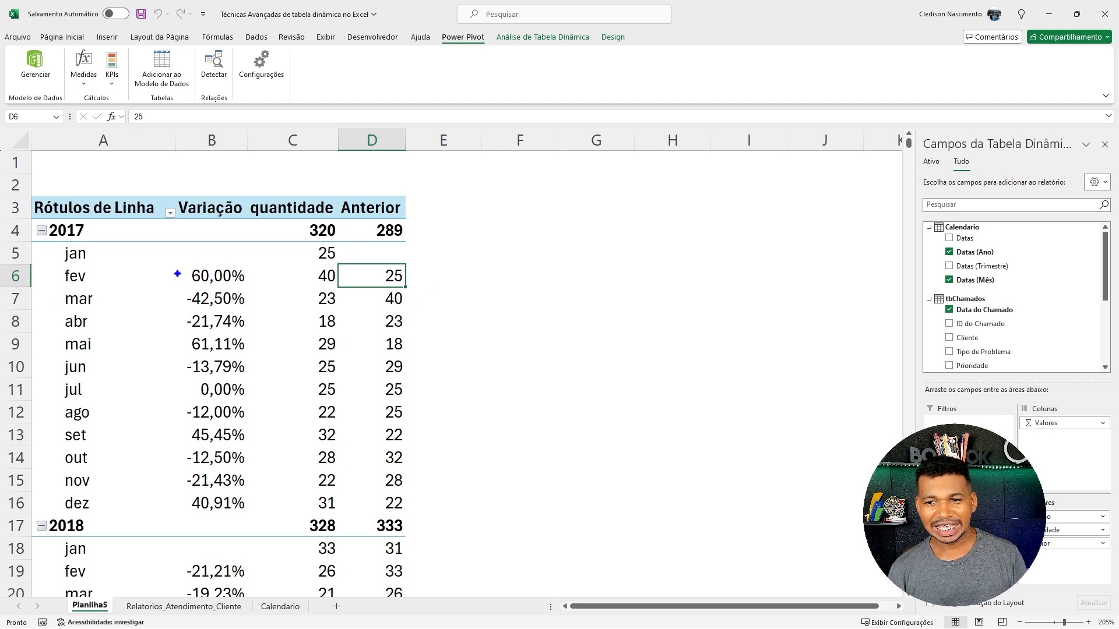
- Examine the Variação column against the formula (B-A)/A, taking quantidade as B and Anterior as A, including January 2018
mouse_move(154, 232)
left_mouse_down()
mouse_move(183, 270)
mouse_move(271, 531)
left_mouse_up()
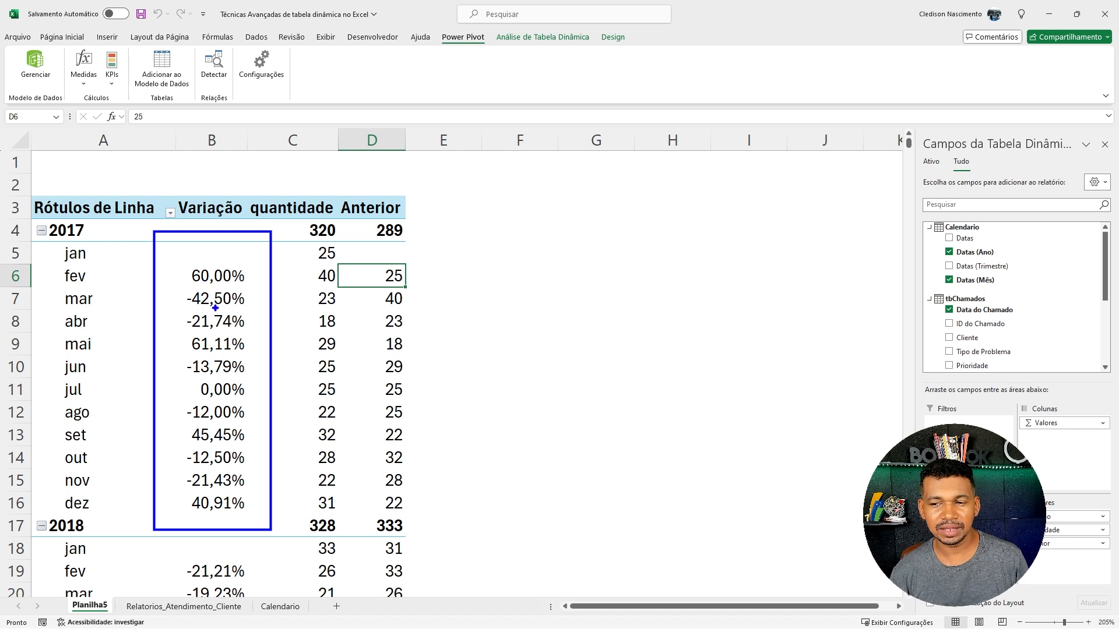
mouse_move(464, 202)
left_mouse_down()
mouse_move(445, 259)
mouse_move(464, 321)
left_mouse_up()
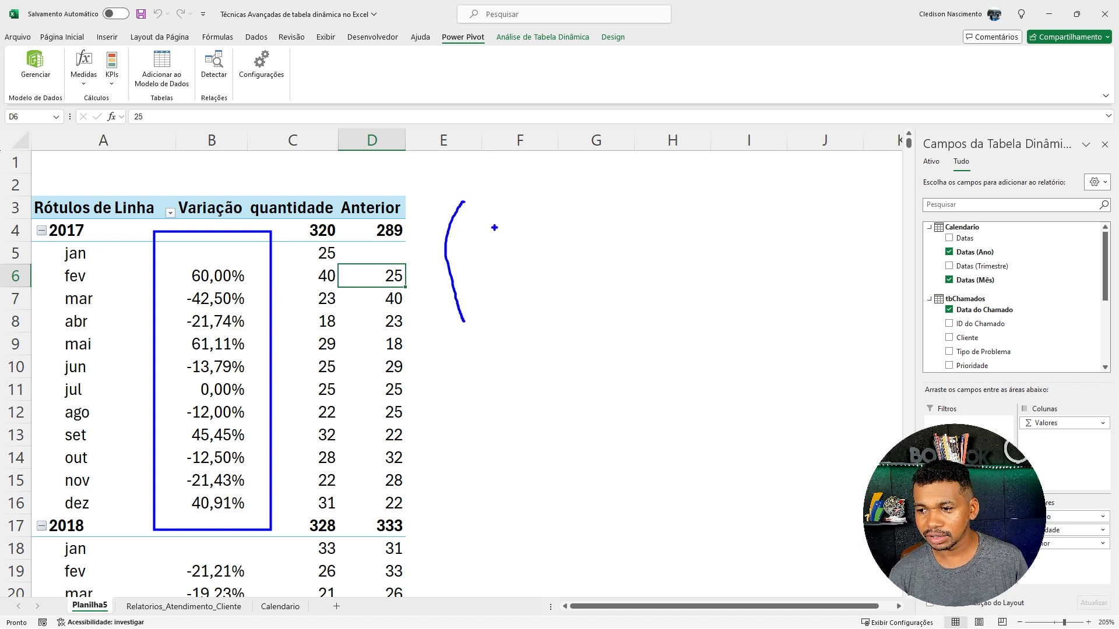
mouse_move(487, 218)
left_mouse_down()
mouse_move(490, 280)
mouse_move(513, 242)
mouse_move(495, 284)
left_mouse_up()
left_click_drag(549, 245, 625, 231)
mouse_move(627, 198)
left_mouse_down()
mouse_move(690, 274)
mouse_move(650, 300)
left_mouse_up()
left_click_drag(722, 190, 717, 297)
left_click_drag(776, 273, 817, 234)
mouse_move(415, 143)
left_mouse_down()
mouse_move(742, 313)
mouse_move(842, 322)
left_mouse_up()
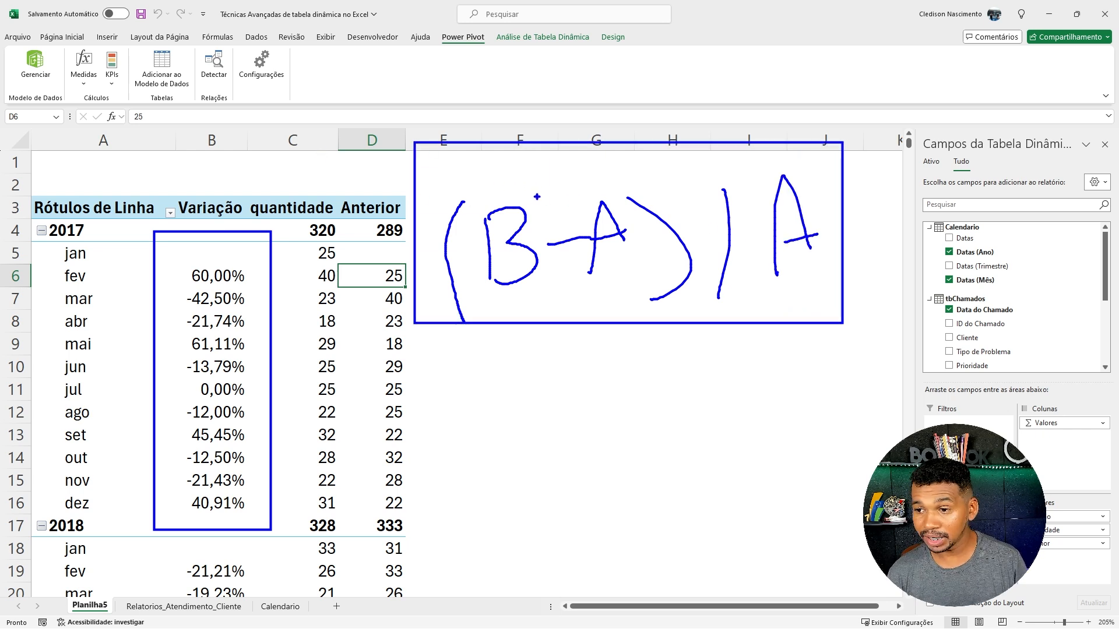
mouse_move(511, 201)
left_mouse_down()
mouse_move(460, 143)
mouse_move(318, 172)
mouse_move(331, 178)
left_mouse_up()
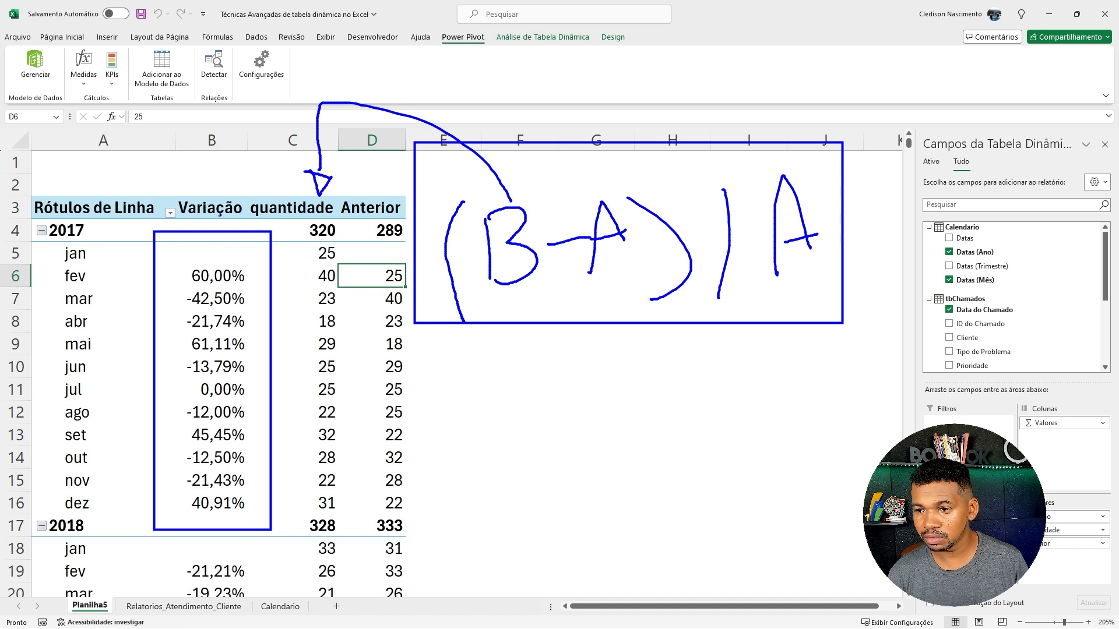
key("r")
mouse_move(593, 201)
left_mouse_down()
mouse_move(378, 185)
mouse_move(387, 192)
left_mouse_up()
mouse_move(779, 180)
left_mouse_down()
mouse_move(706, 148)
mouse_move(381, 185)
left_mouse_up()
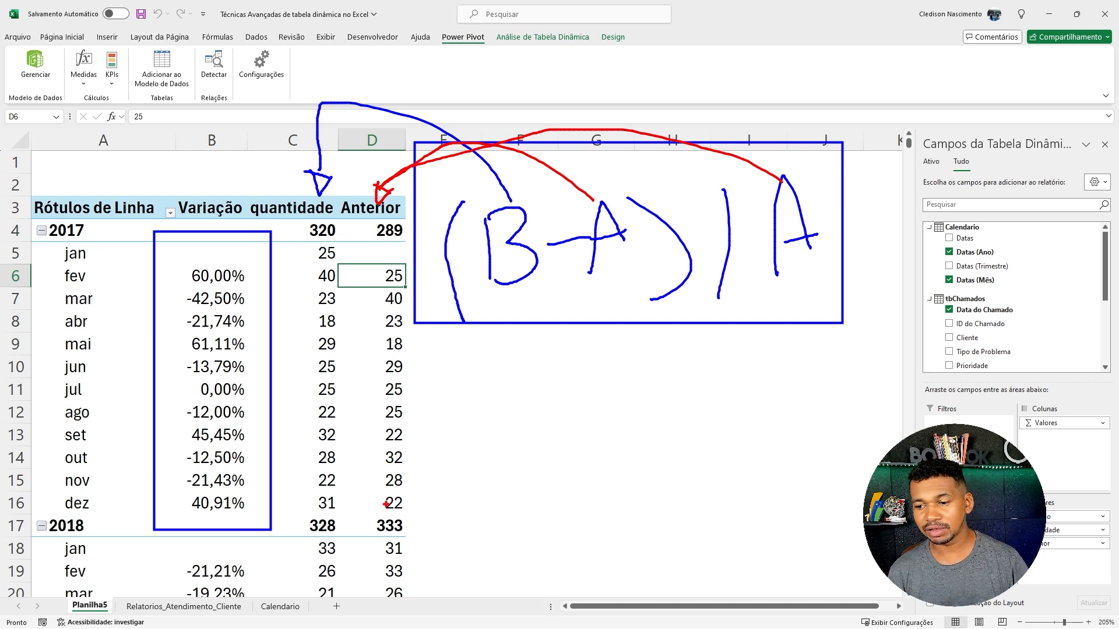
left_click_drag(185, 538, 261, 557)
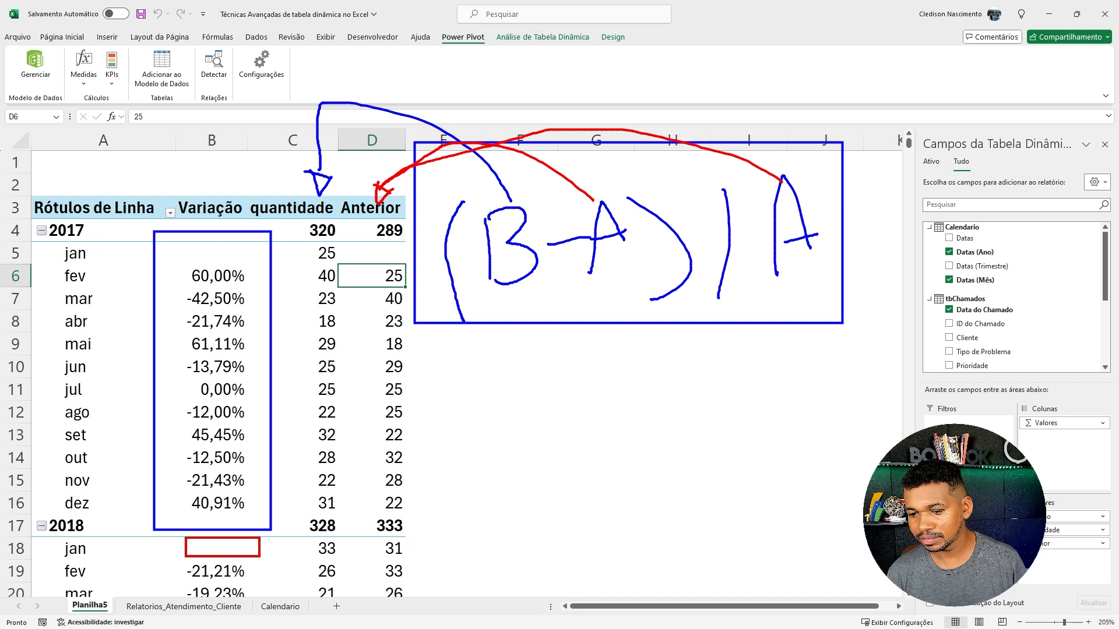
mouse_move(408, 537)
left_mouse_down()
mouse_move(487, 536)
mouse_move(505, 569)
left_mouse_up()
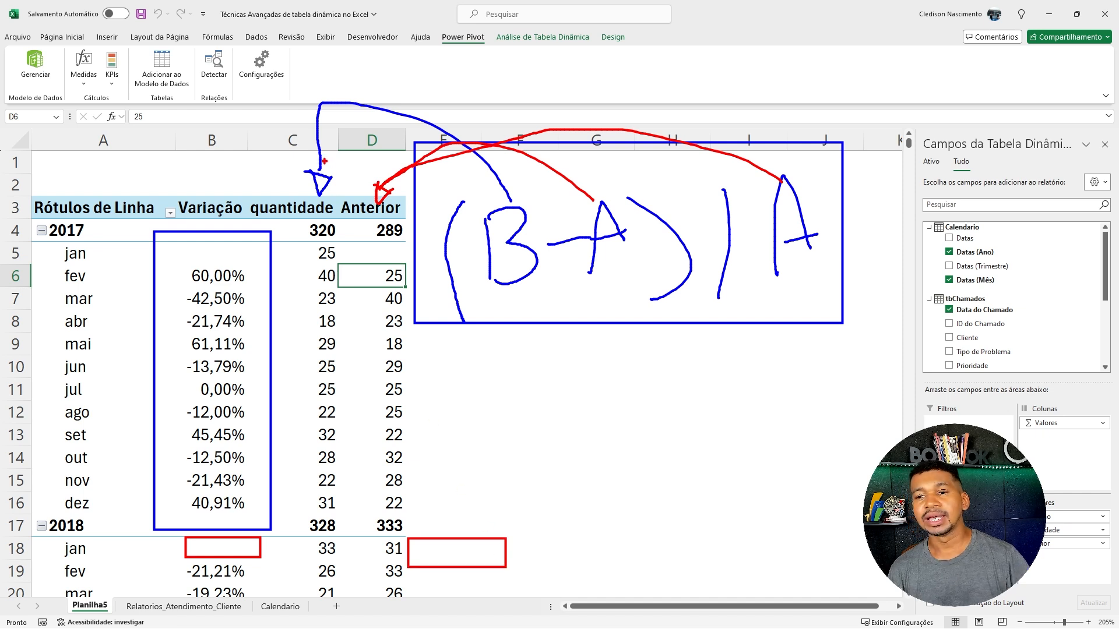
key("Escape")
- Start a new measure named % var in tbChamados and begin its formula with the DIVIDE function
left_click(84, 75)
left_click(105, 103)
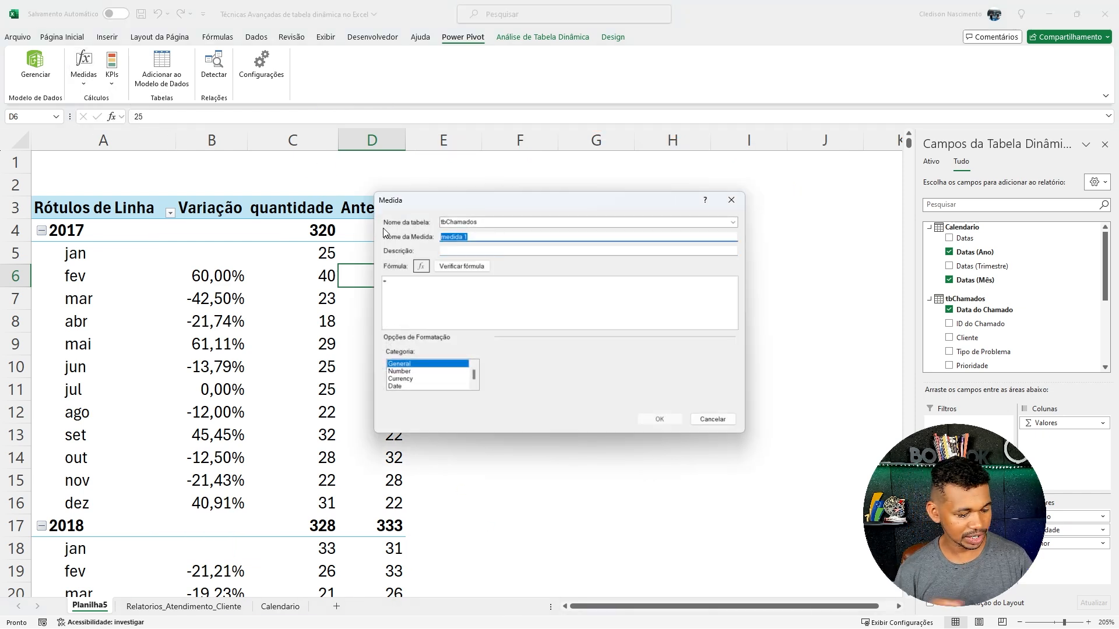
type("% var")
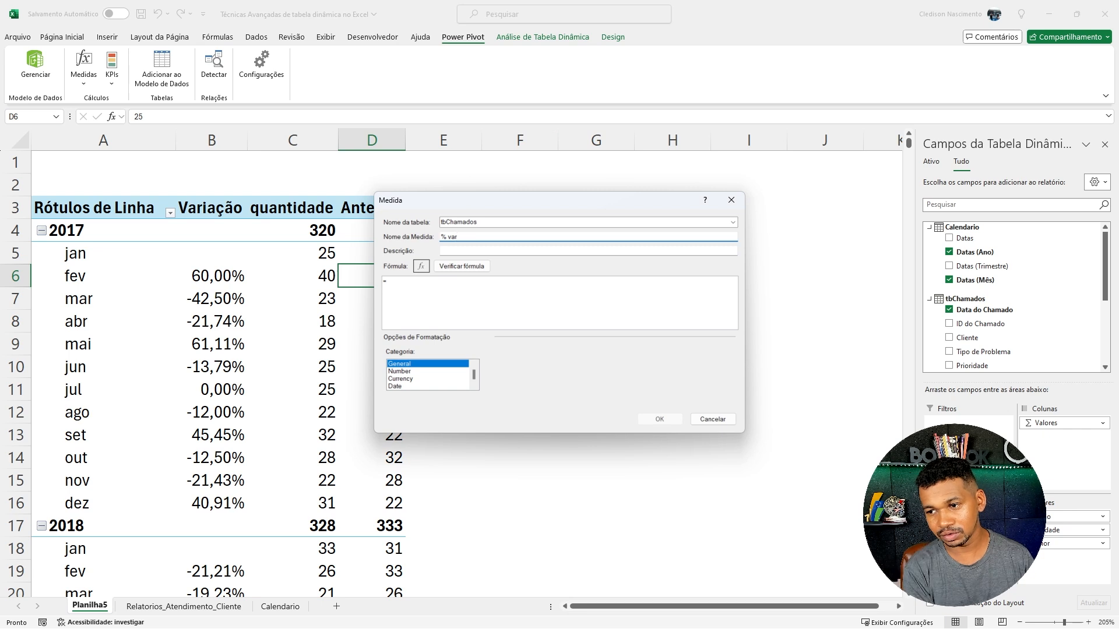
left_click(463, 281)
scroll(459, 286, "up", 5)
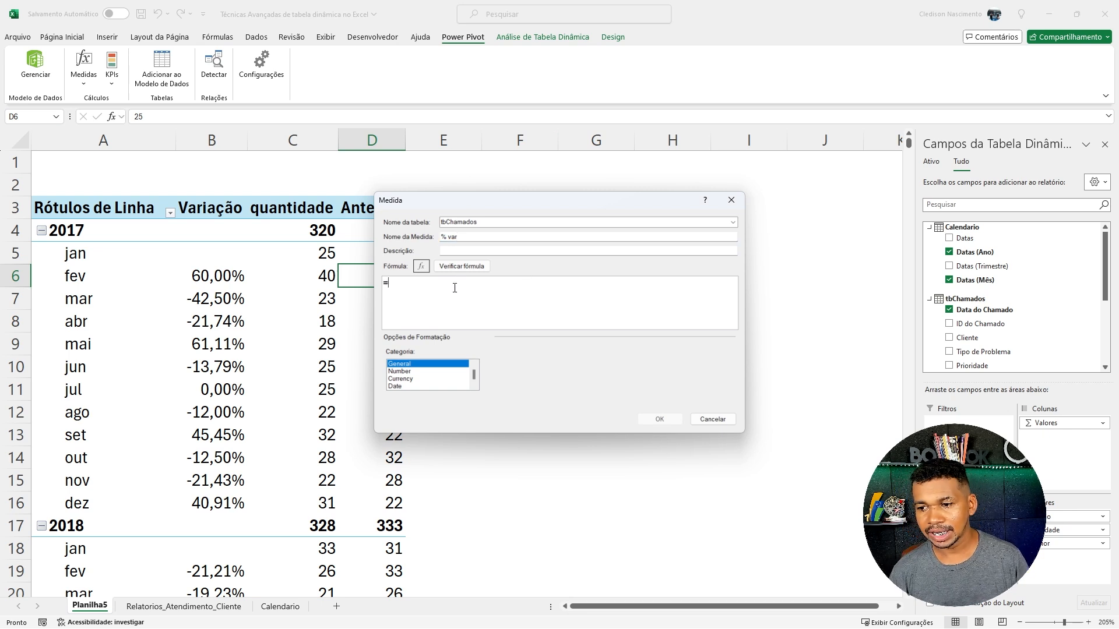
type("di")
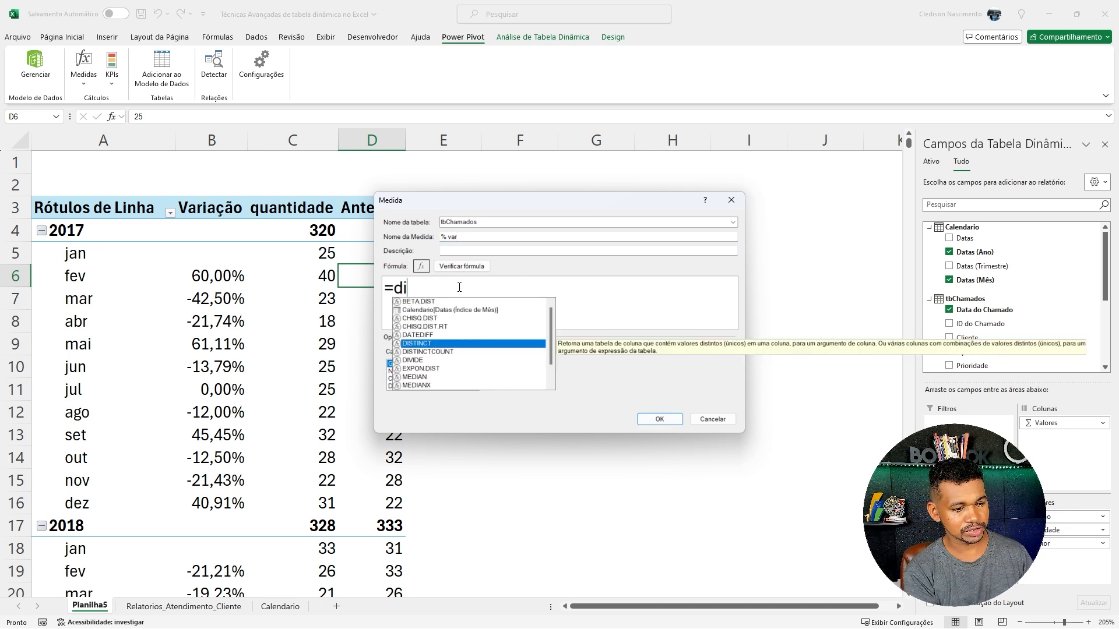
type("v")
key("Tab")
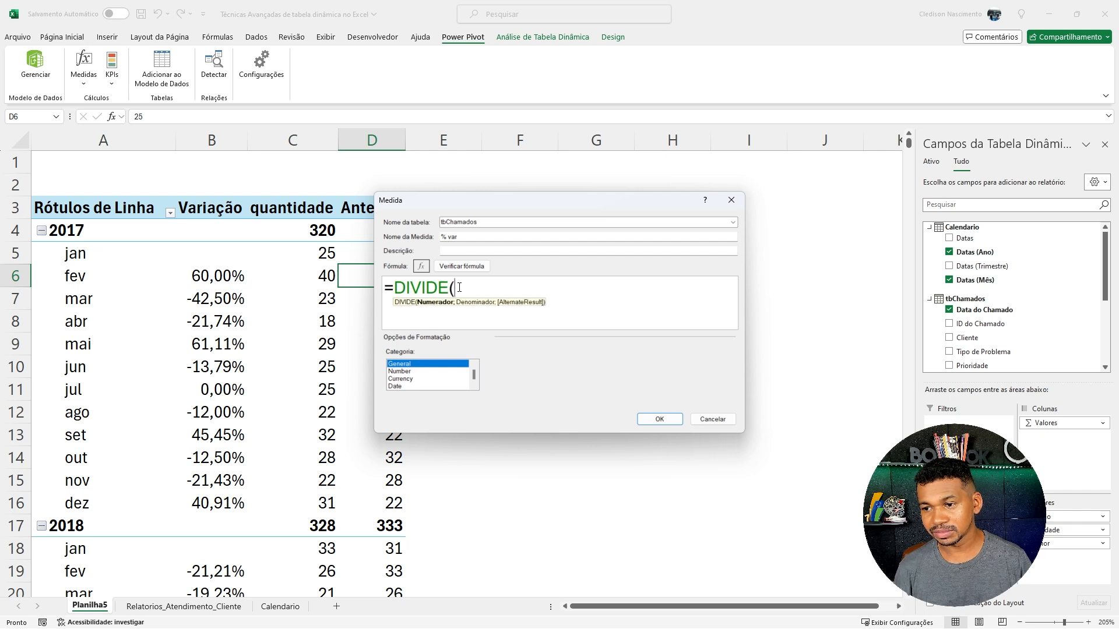
- Complete the DIVIDE formula with [quantidade]-[Anterior] as numerator, [Anterior] as denominator and 0 as the alternate result
scroll(460, 287, "up", 2)
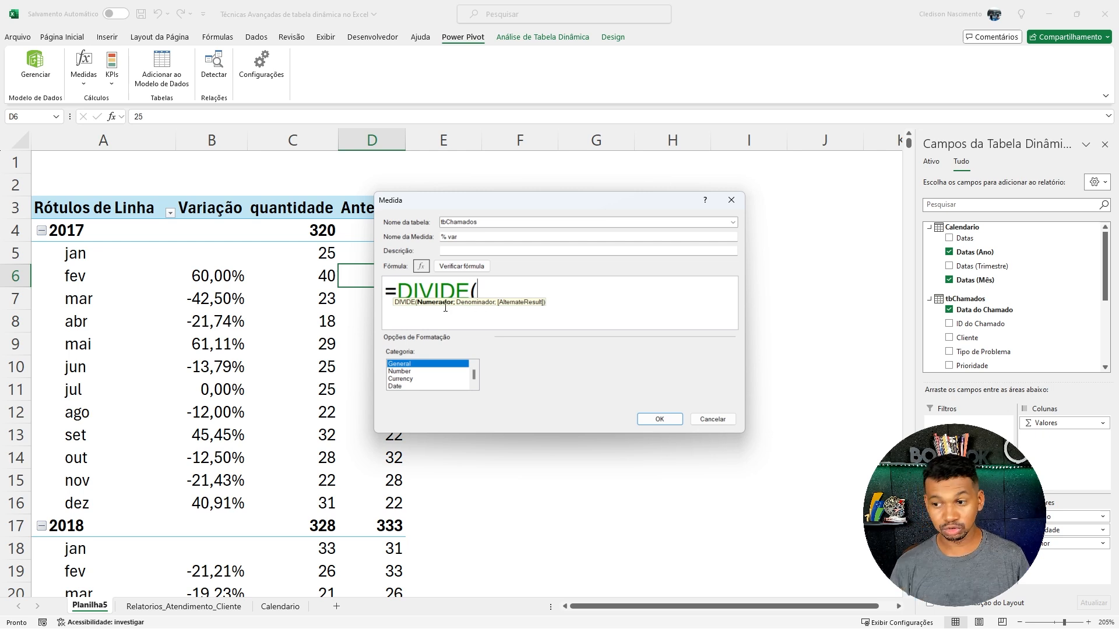
type("[q")
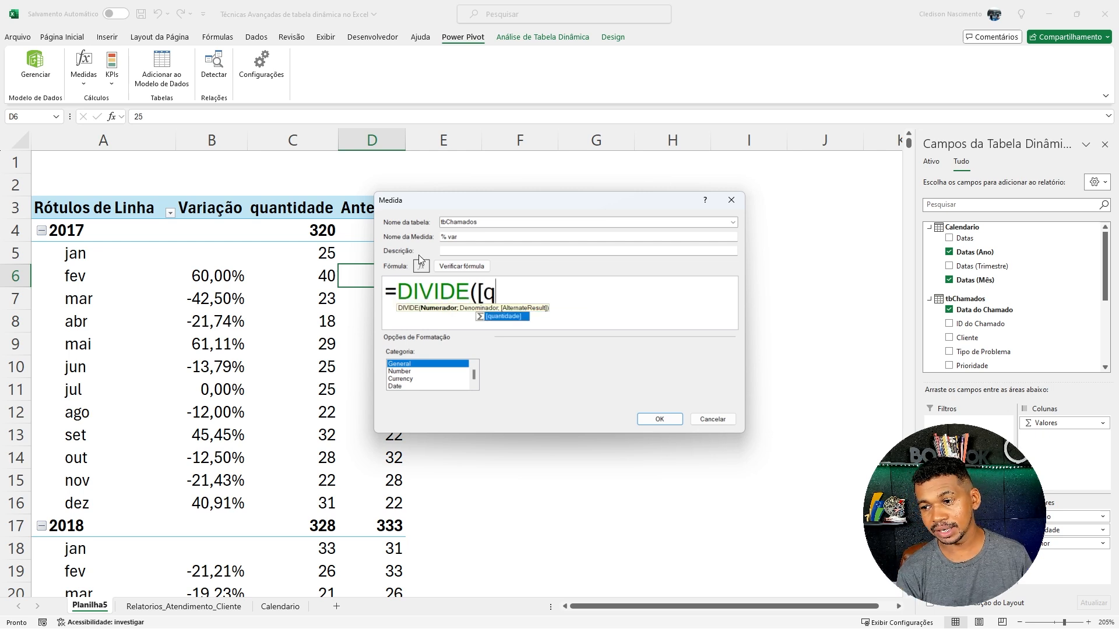
type("uantidade]-")
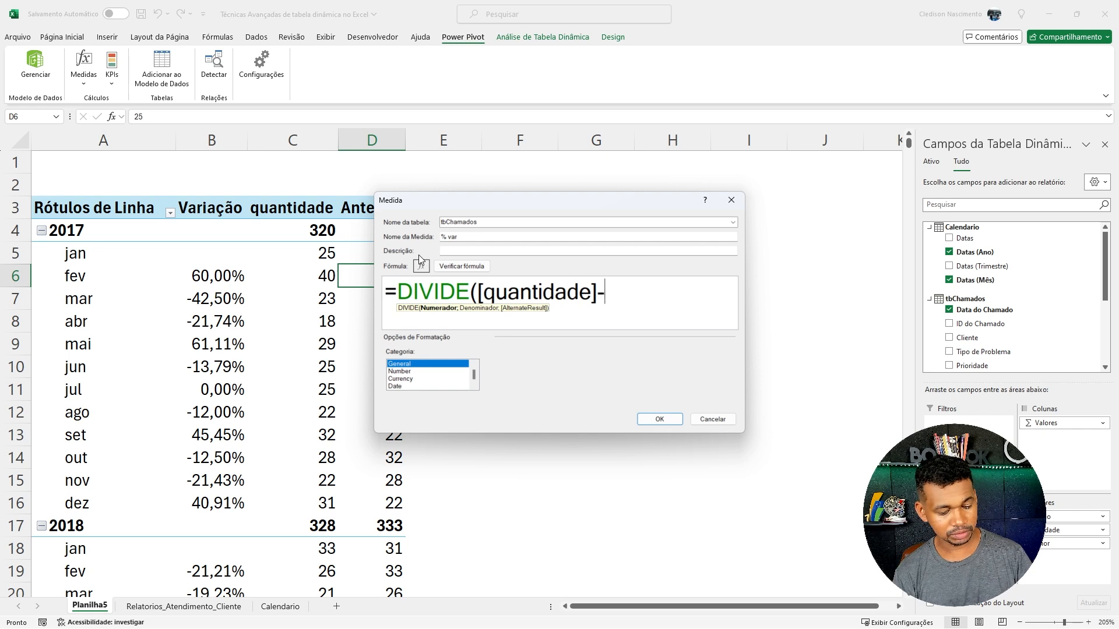
type("[Anterior]")
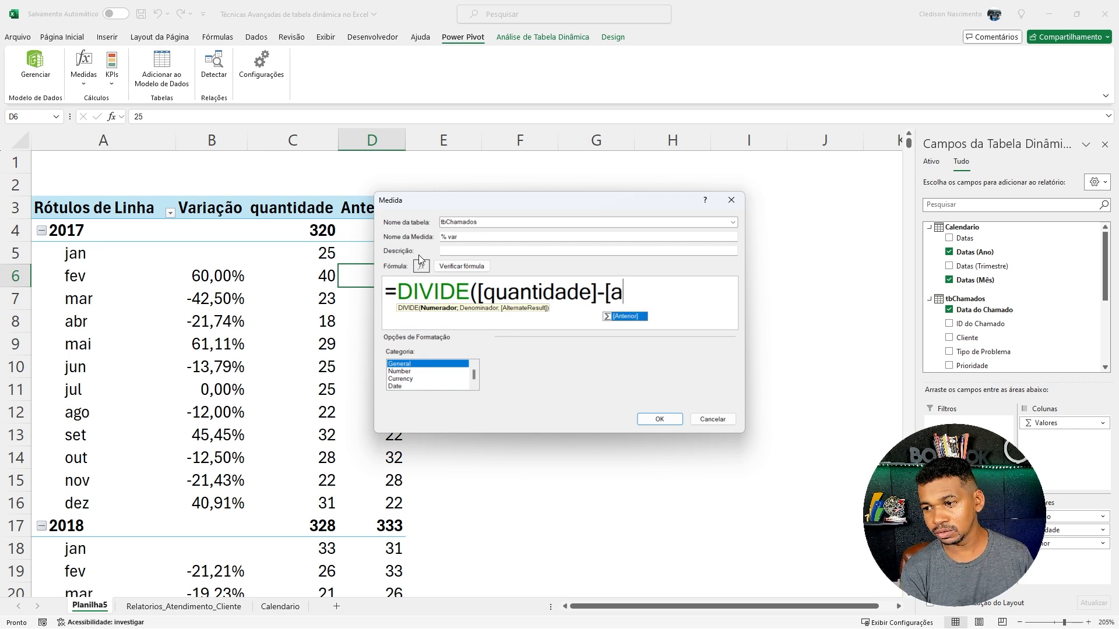
type(";")
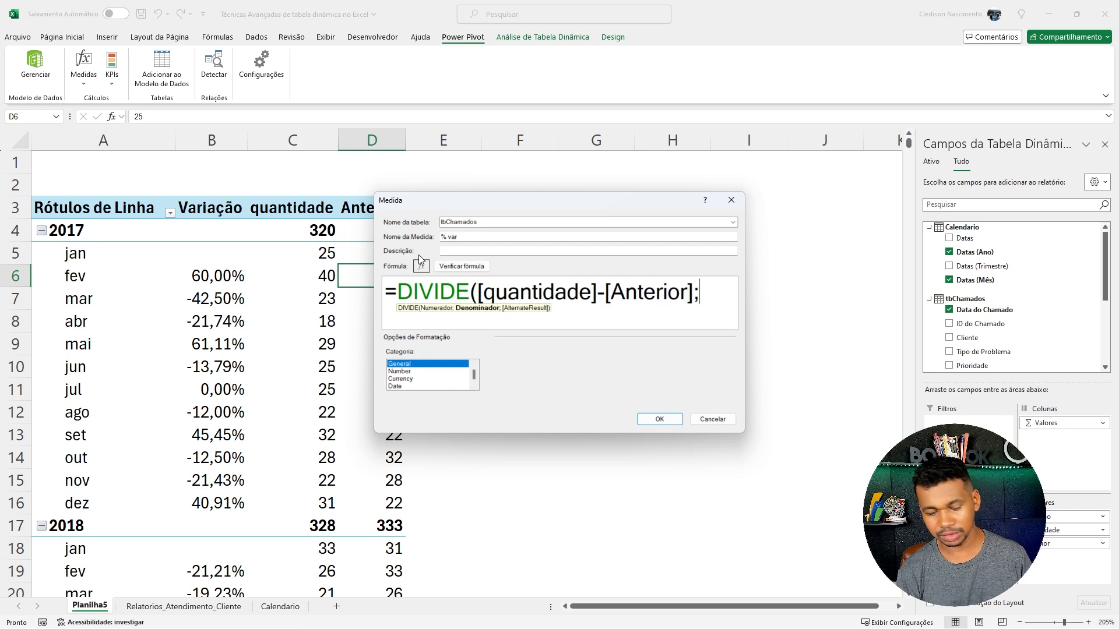
type("[Anterior]")
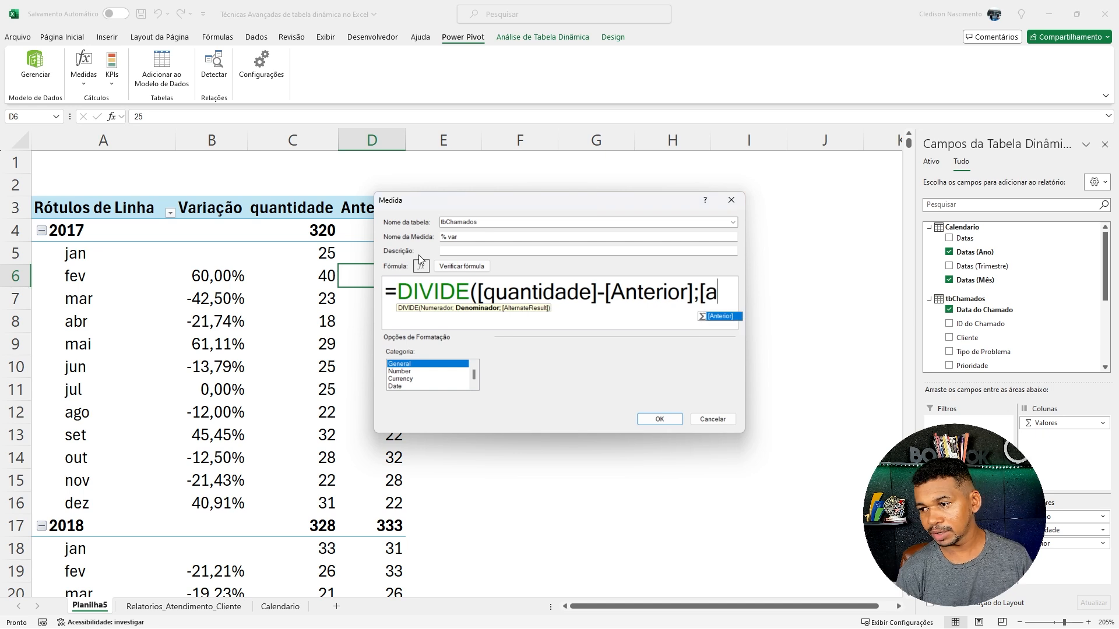
type(";0)")
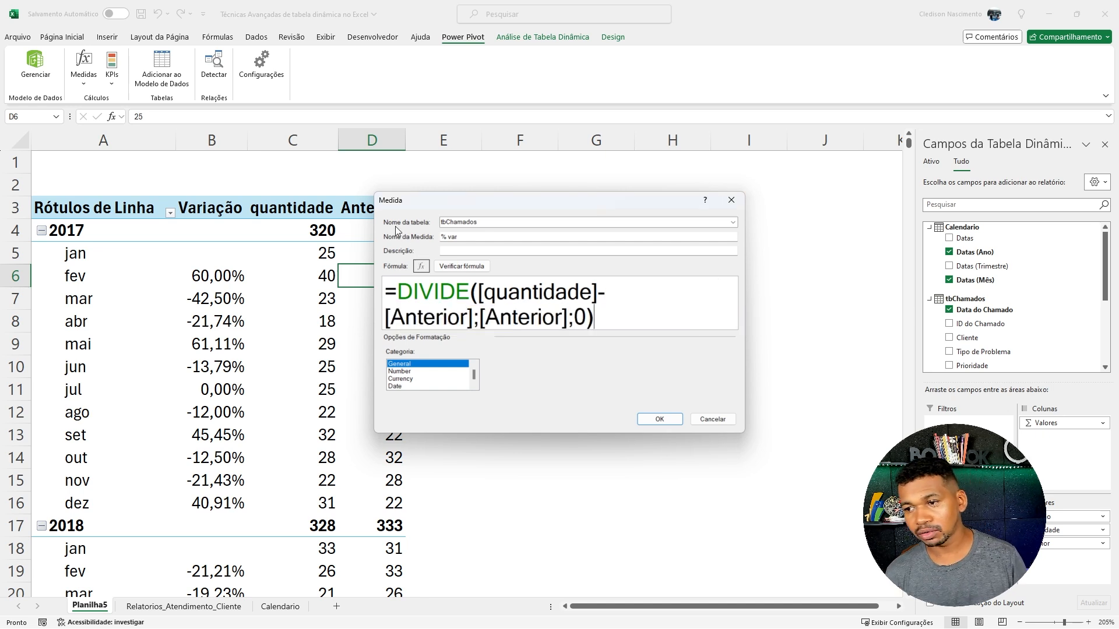
- Check the alternate result 0 against the blank January 2017 Variação cell and save the % var measure
left_click_drag(478, 206, 566, 226)
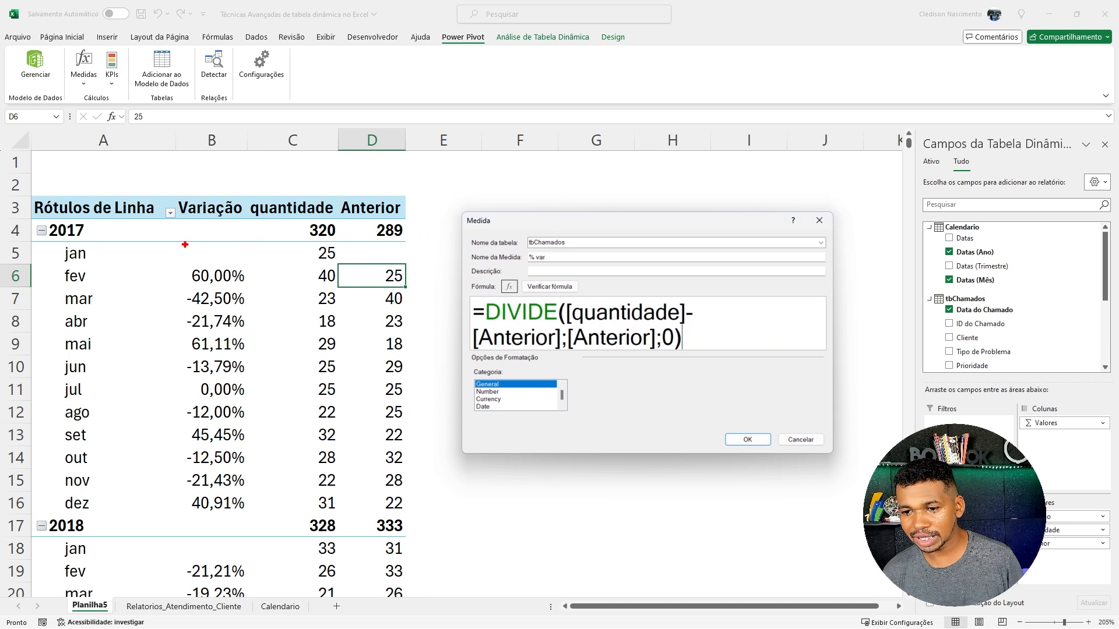
left_click_drag(185, 245, 254, 265)
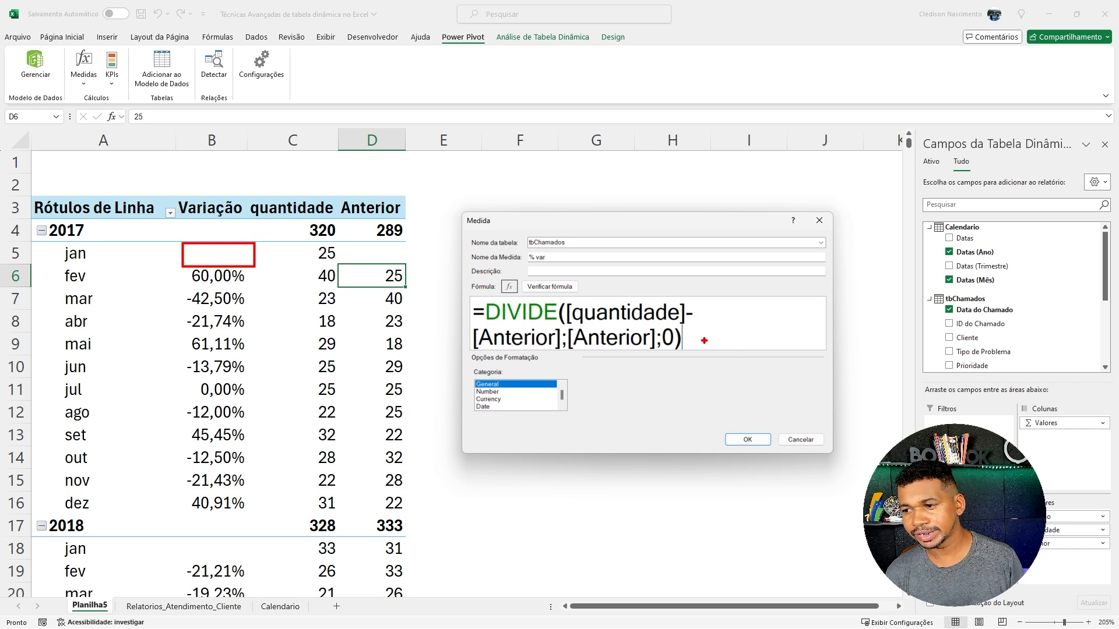
left_click_drag(665, 326, 674, 351)
key("Escape")
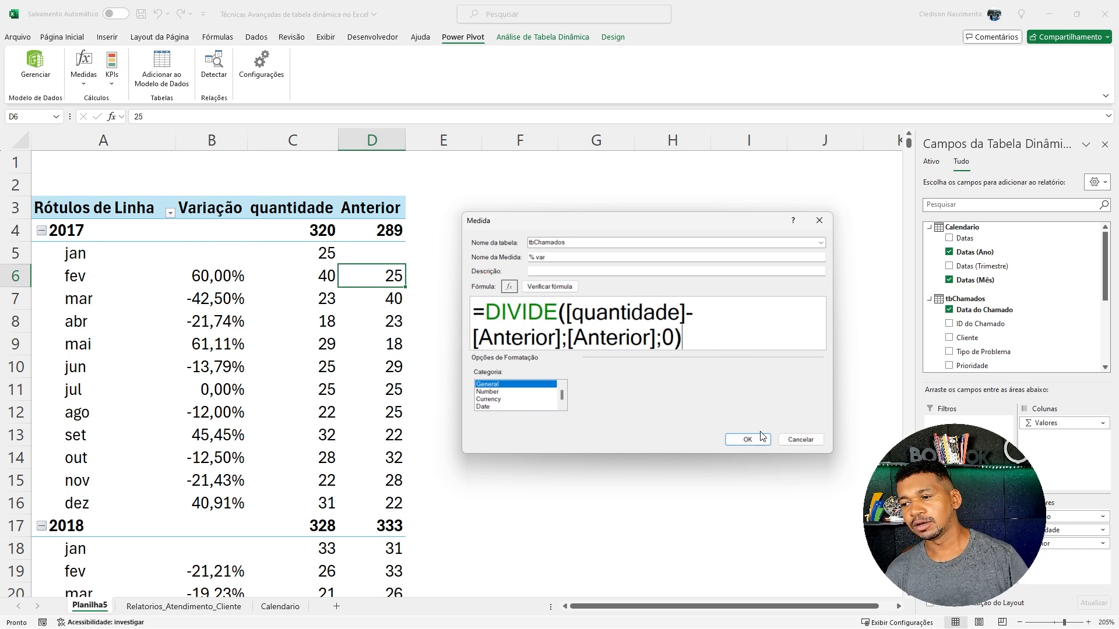
left_click(751, 442)
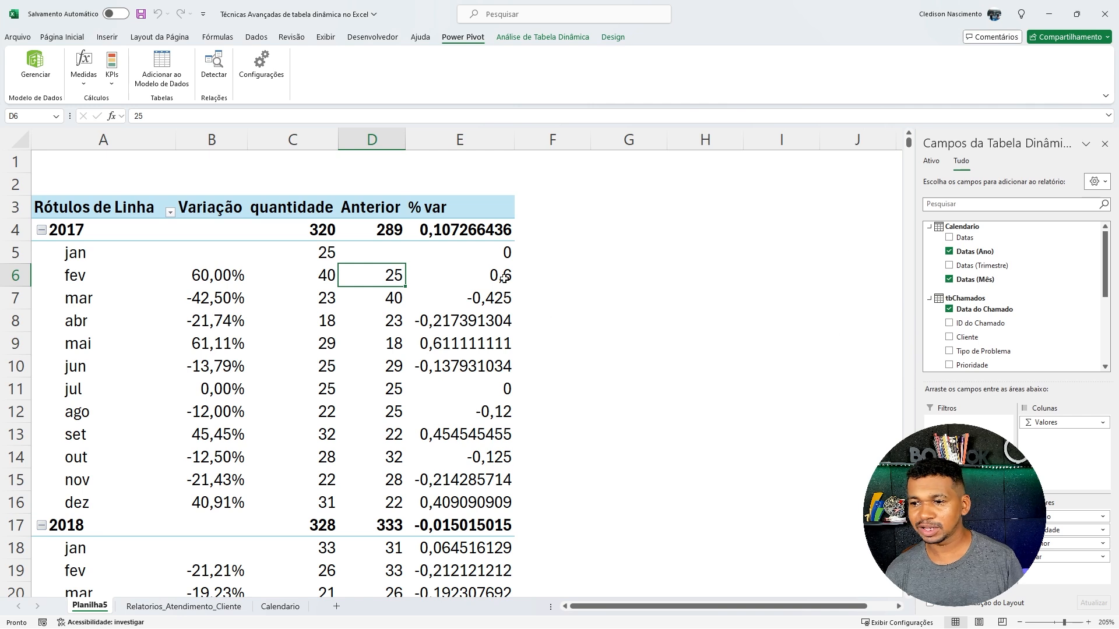
- Set the number format of the % var values in the pivot table to Porcentagem
left_click(492, 297)
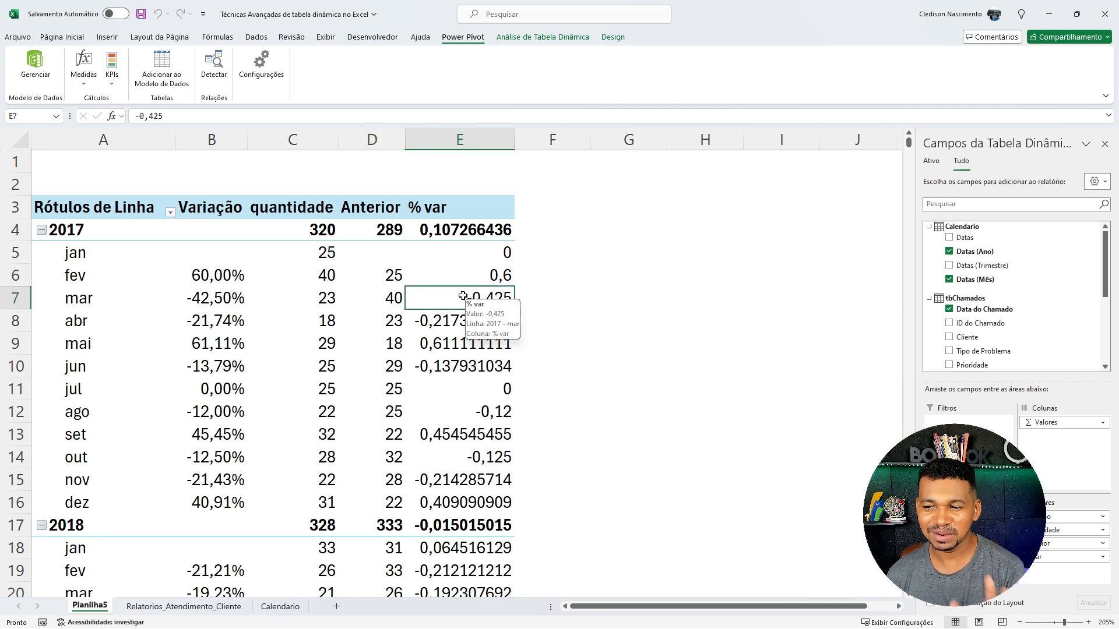
right_click(440, 292)
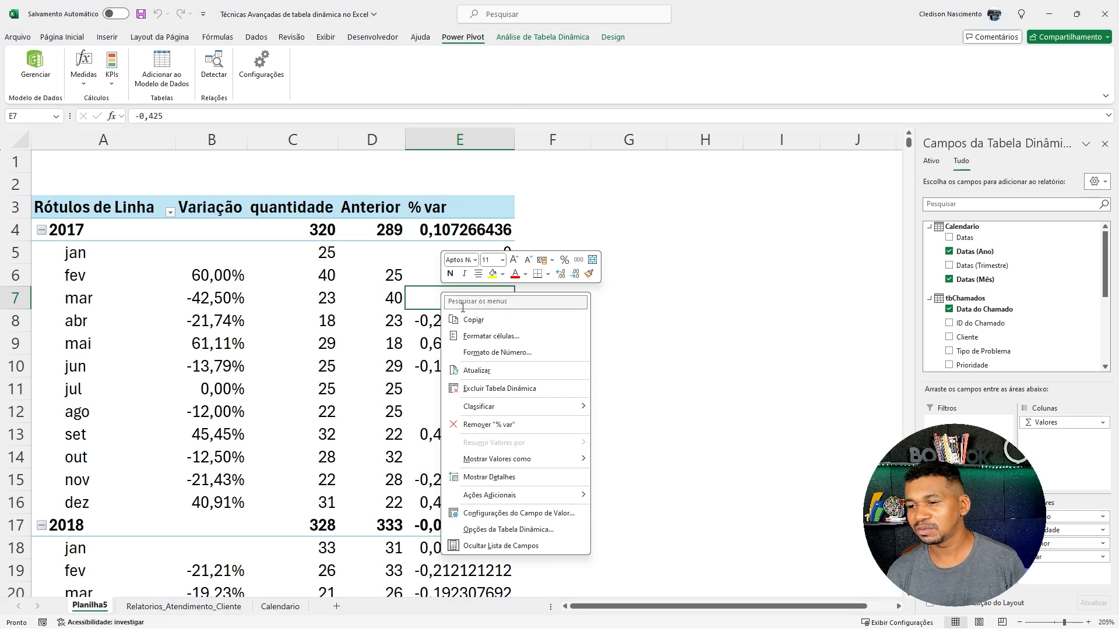
left_click(490, 353)
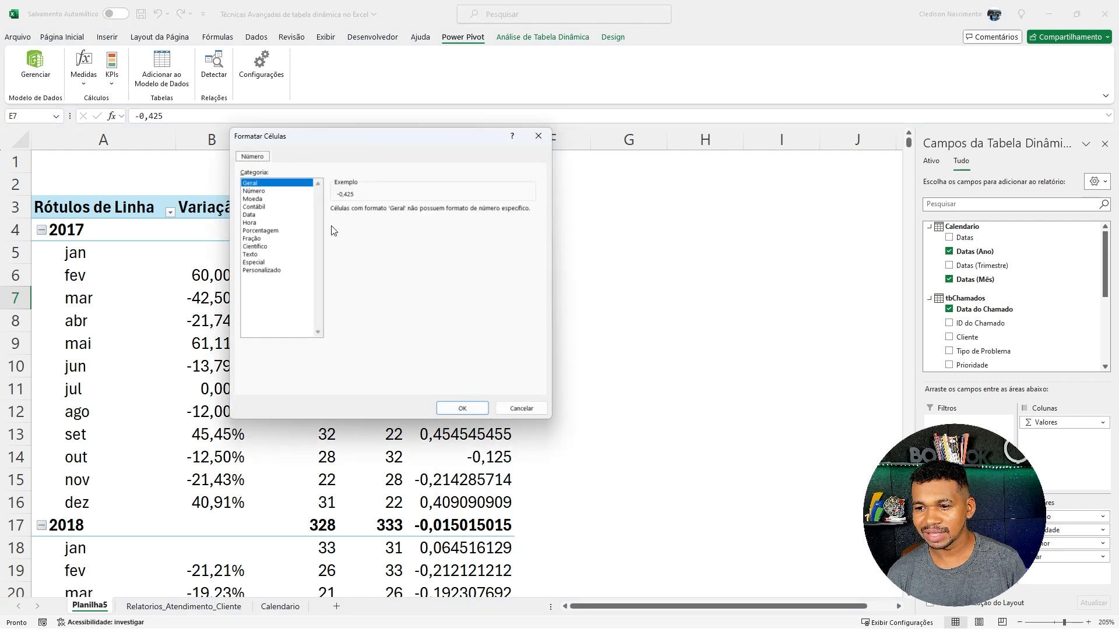
left_click(274, 231)
left_click(461, 408)
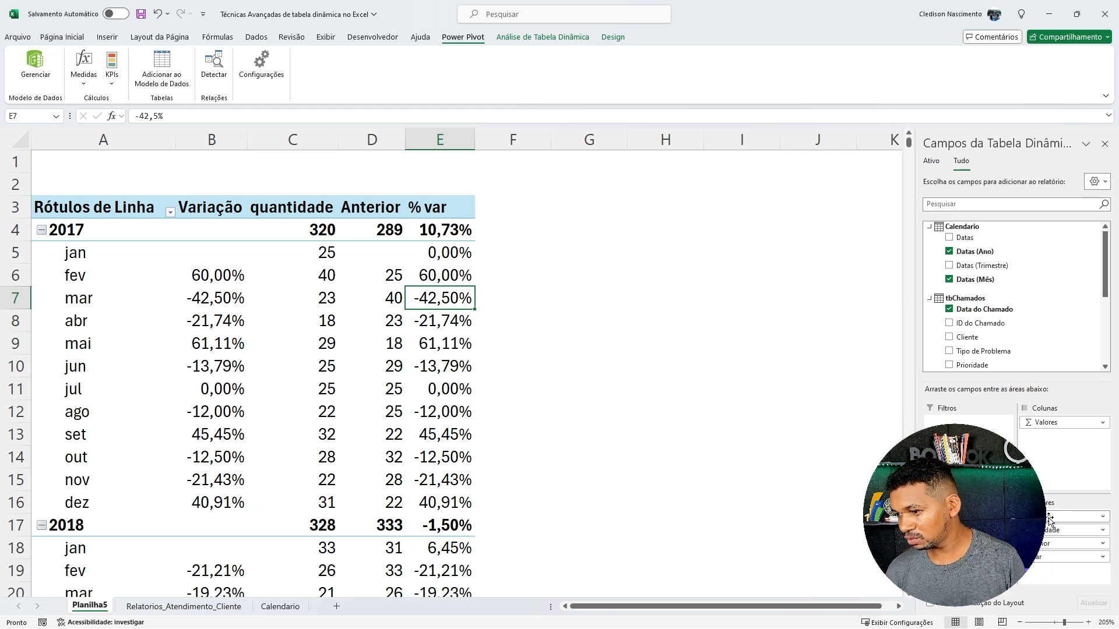
- Move the Variação field between Anterior and % var in the pivot values and compare the two percentage columns
left_click_drag(1066, 516, 1055, 554)
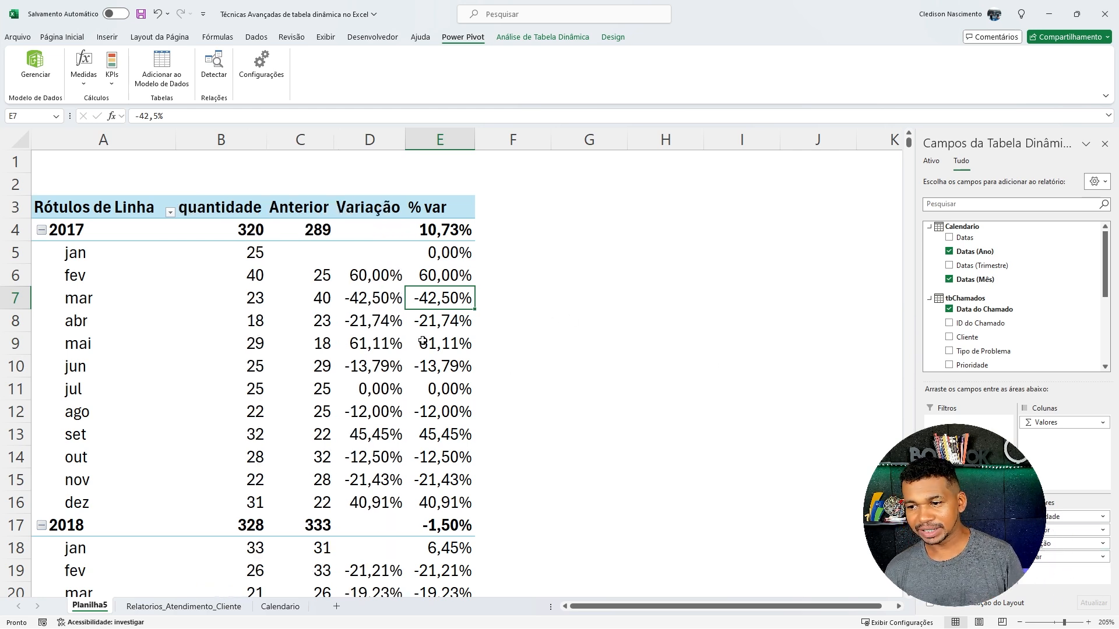
left_click(432, 279)
scroll(432, 279, "up", 1)
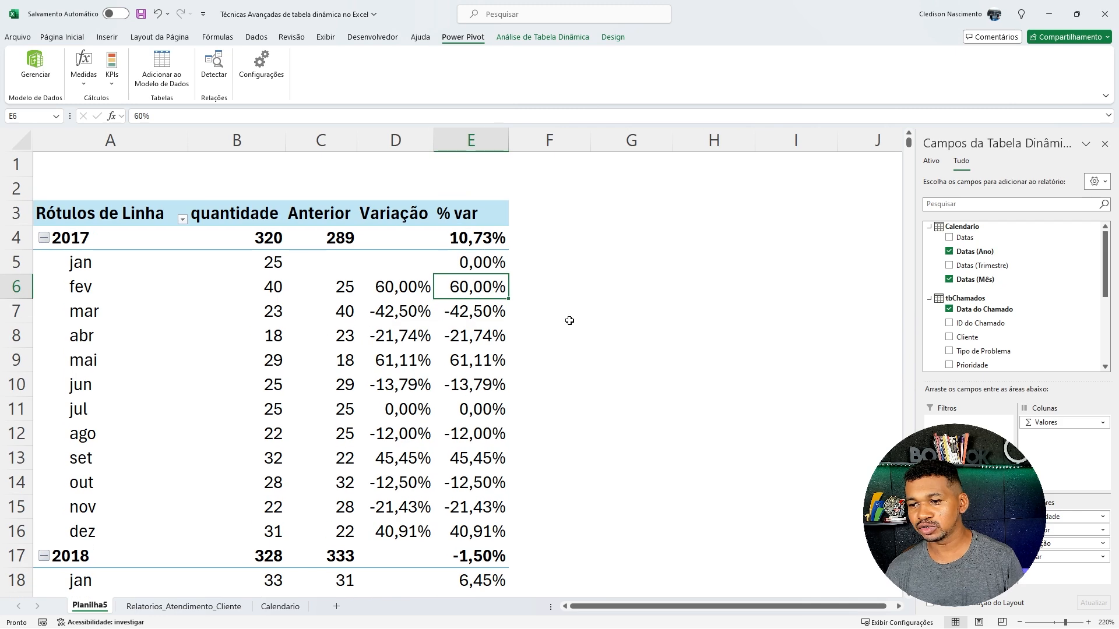
left_click(588, 327)
left_click(465, 315)
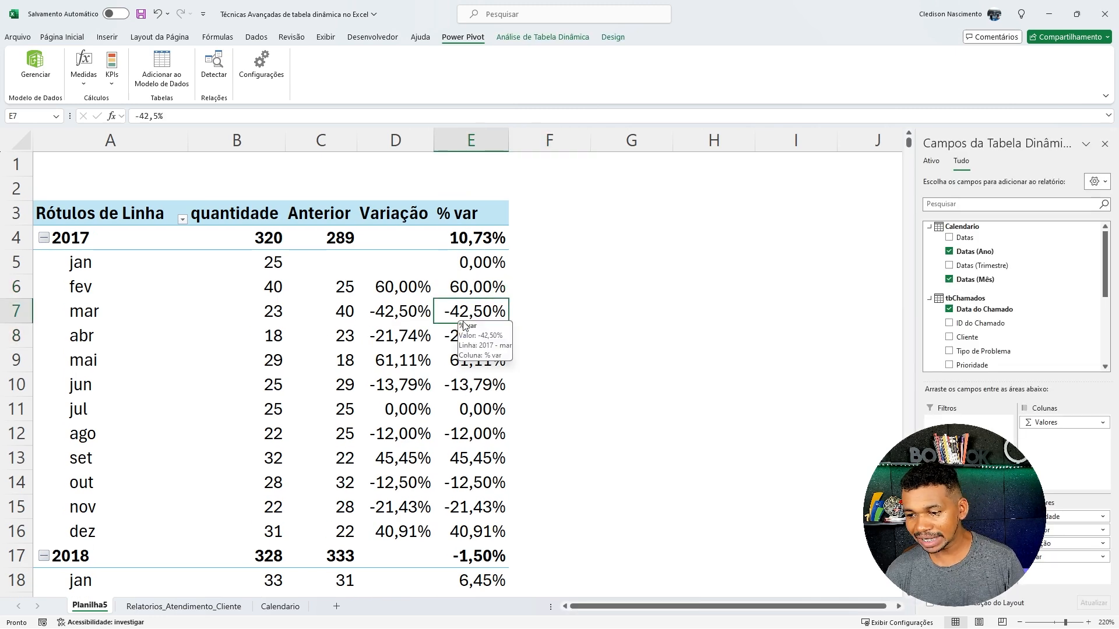
- Examine the January 2018 % var value in relation to December 2017
scroll(465, 335, "down", 4)
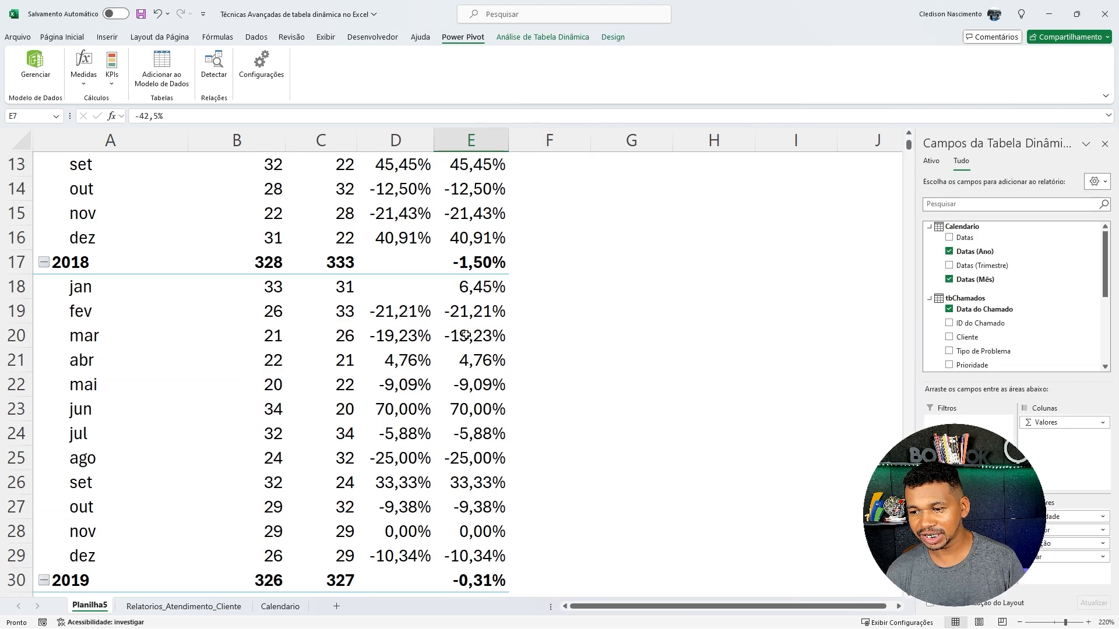
left_click(476, 284)
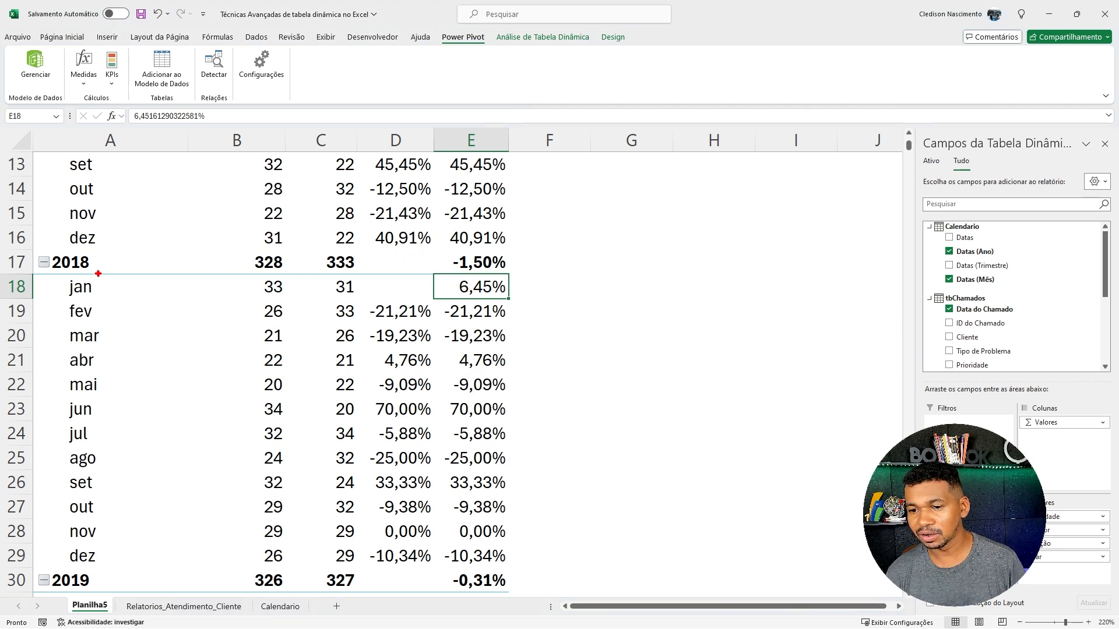
mouse_move(84, 275)
left_mouse_down()
mouse_move(82, 297)
mouse_move(125, 248)
mouse_move(100, 240)
left_mouse_up()
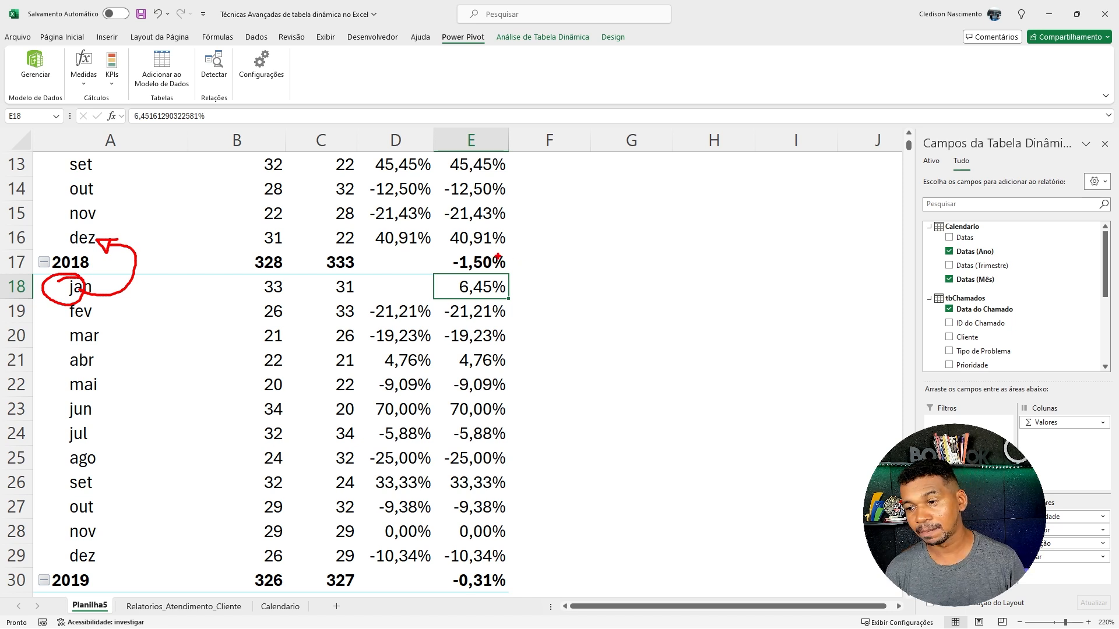
key("Escape")
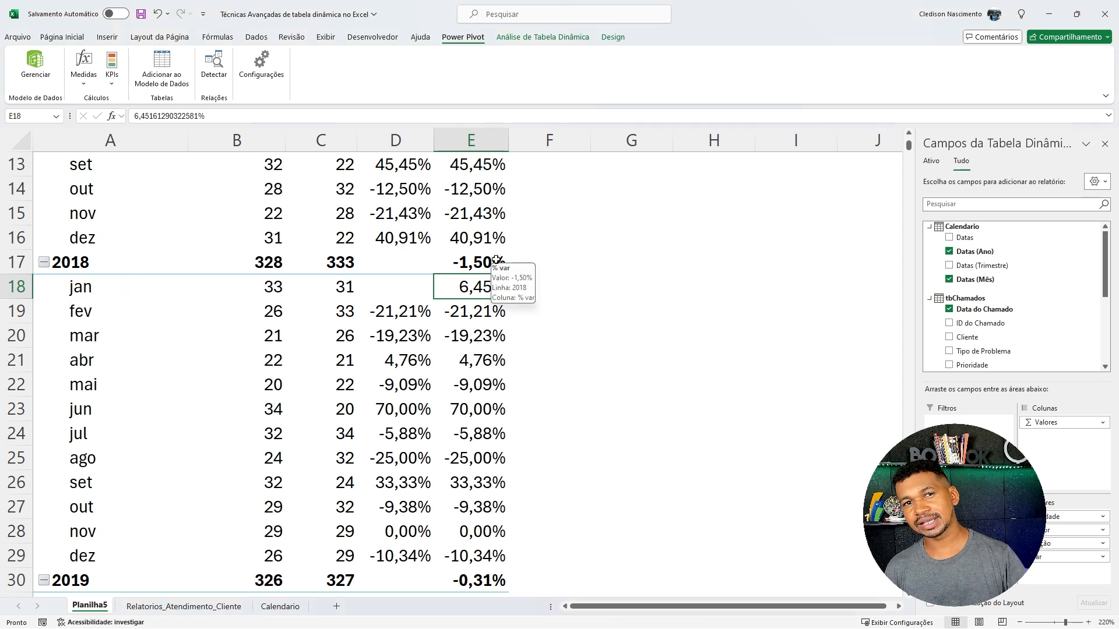
- Compare quantidade, Anterior and % var in the 2017 and 2018 year total rows
left_click(495, 260)
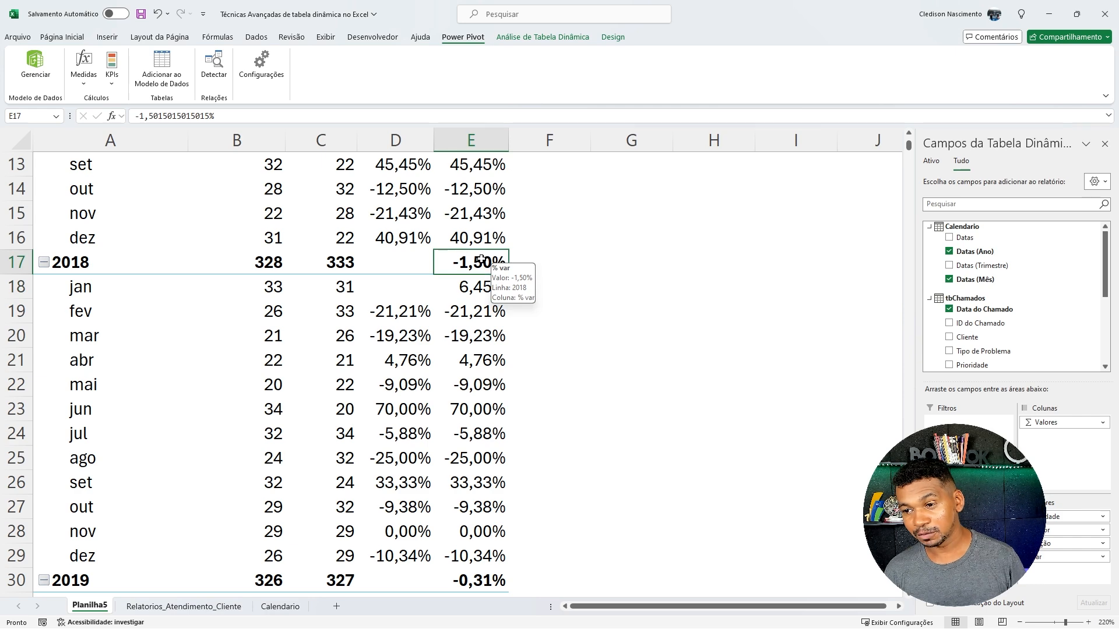
scroll(483, 260, "up", 4)
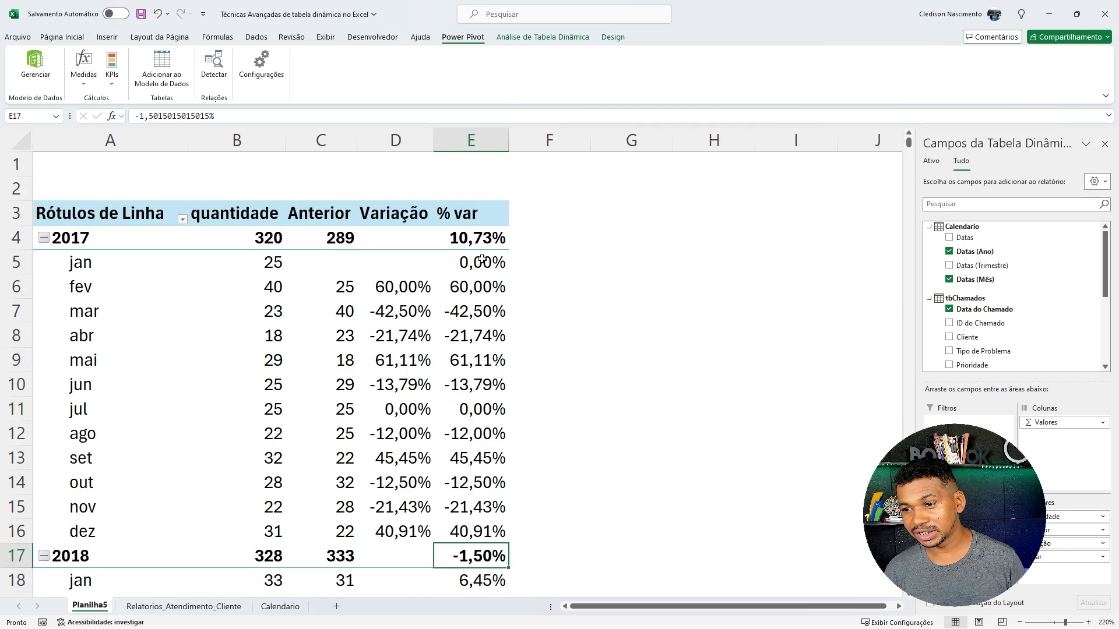
left_click(268, 240)
left_click(337, 238)
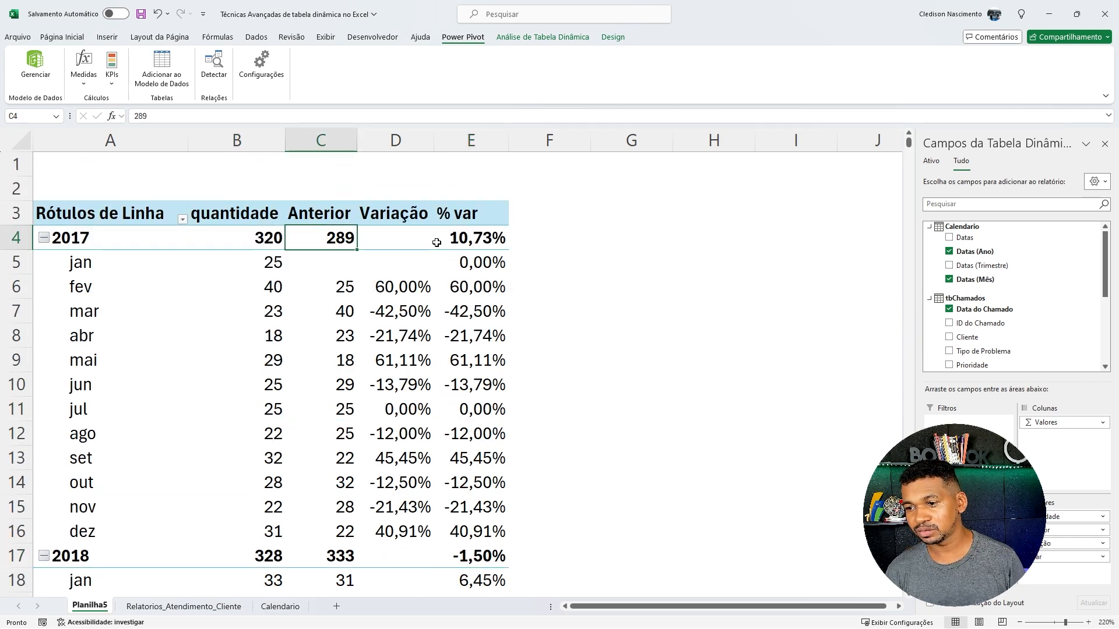
left_click(464, 241)
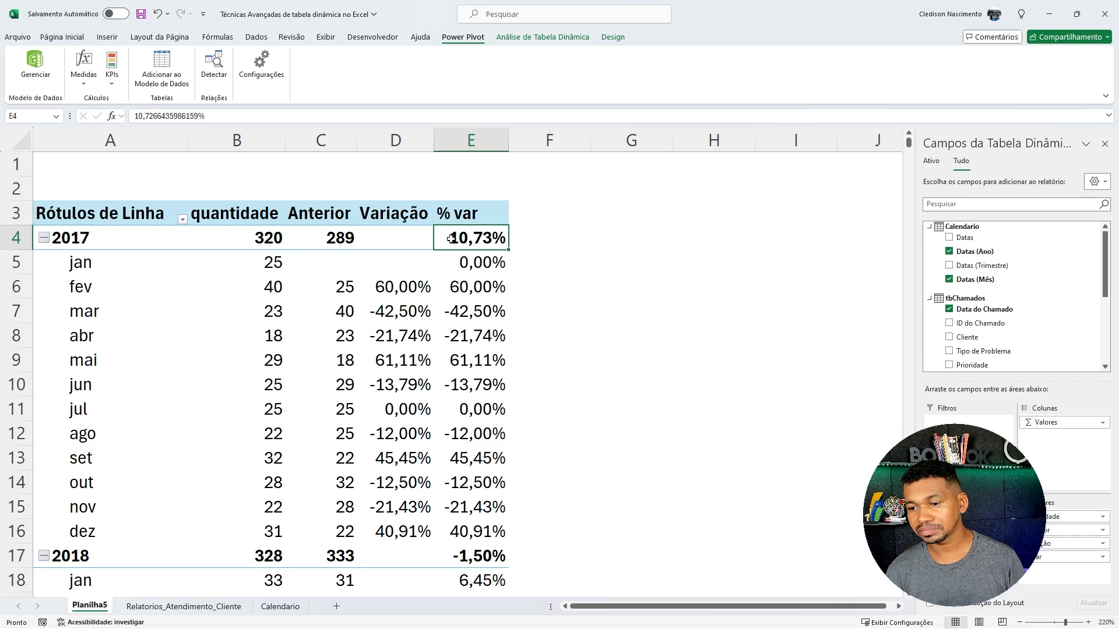
scroll(450, 245, "down", 3)
left_click(275, 335)
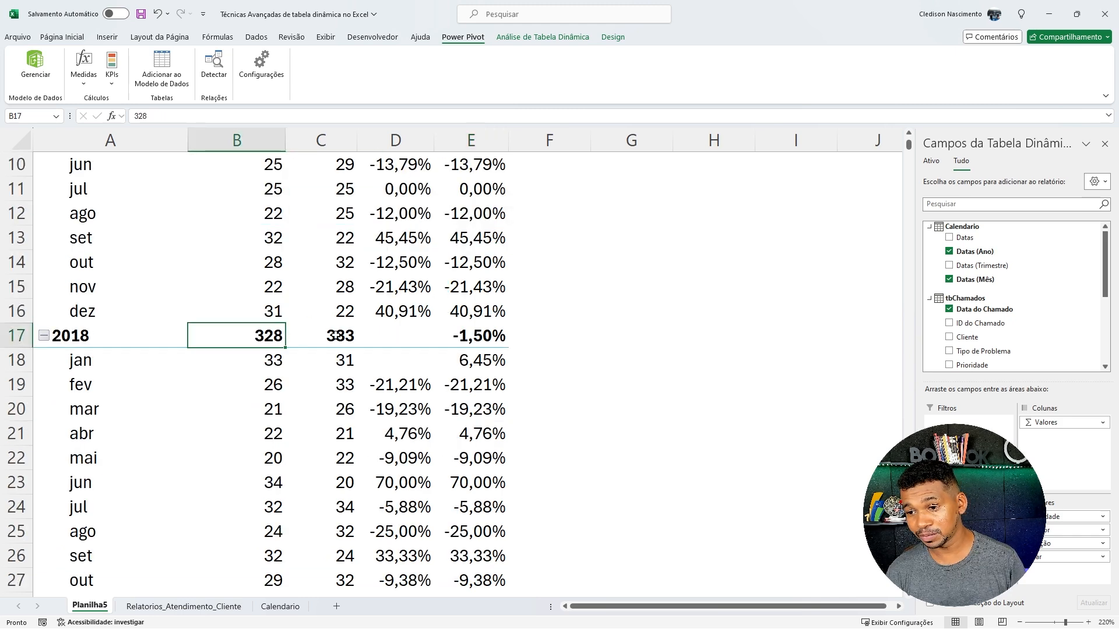
left_click(336, 335)
left_click(465, 335)
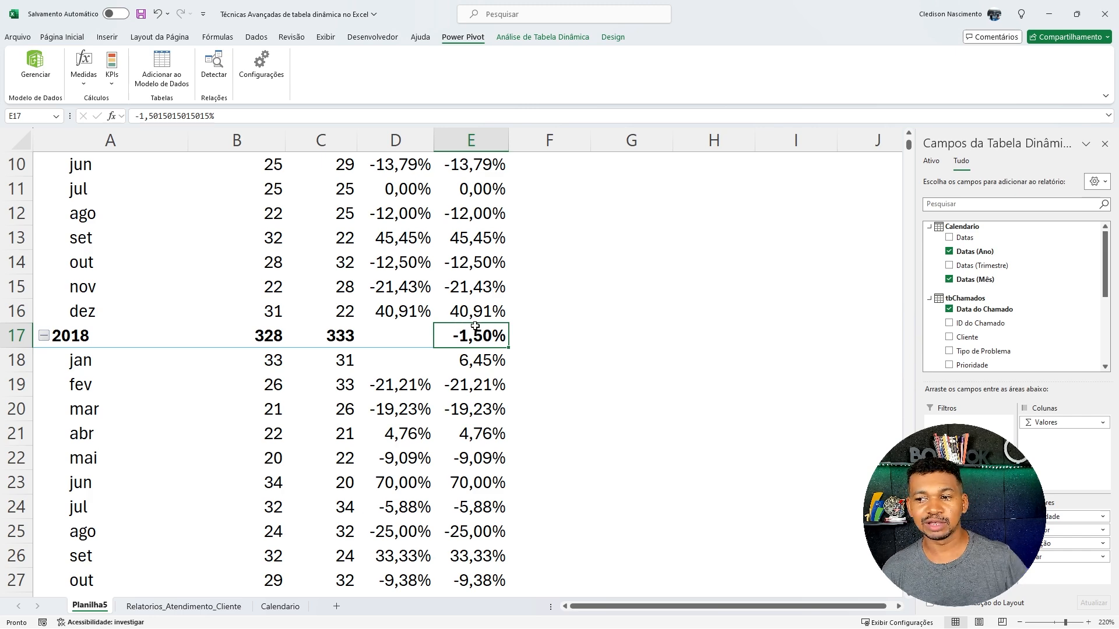
- Center the % var column header in the pivot table's header row
scroll(477, 328, "up", 2)
scroll(477, 328, "up", 2)
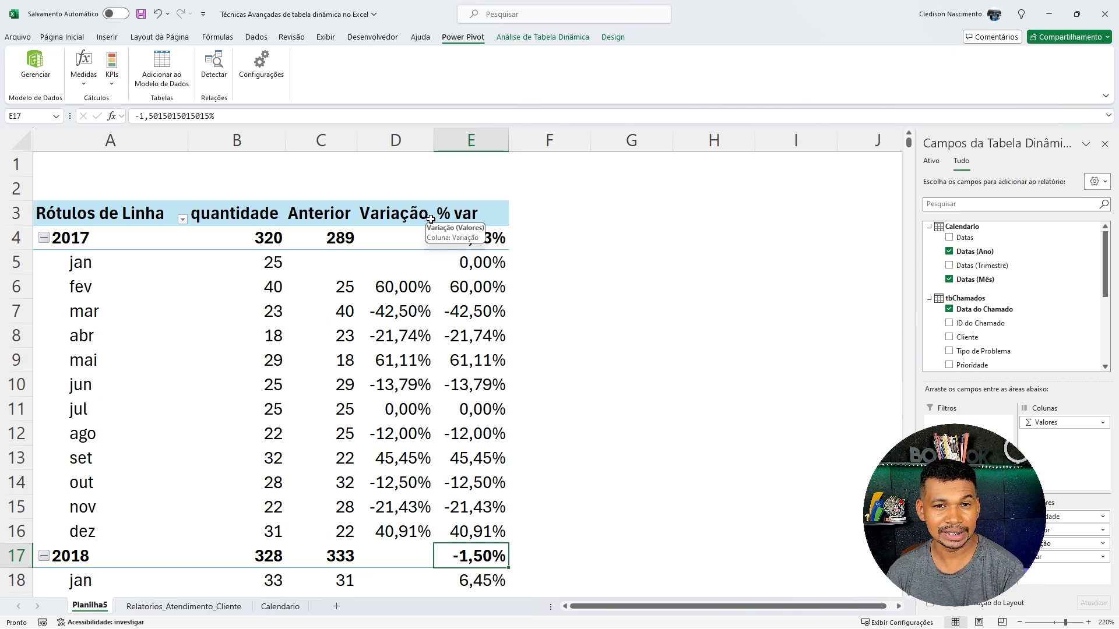
left_click(471, 216)
left_click(62, 37)
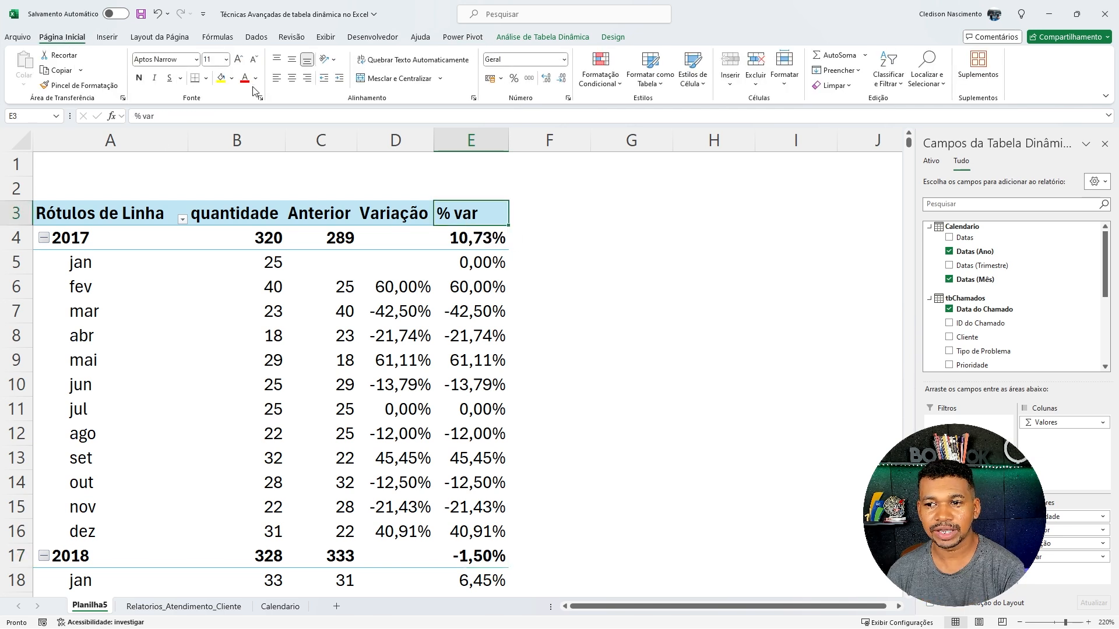
left_click(292, 79)
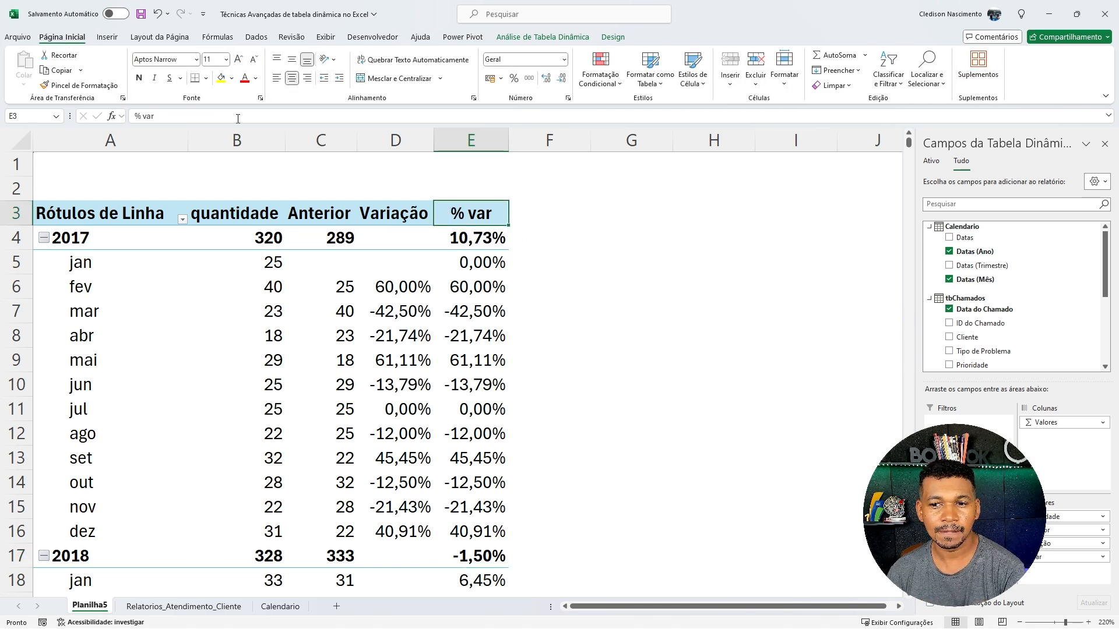
left_click(112, 206)
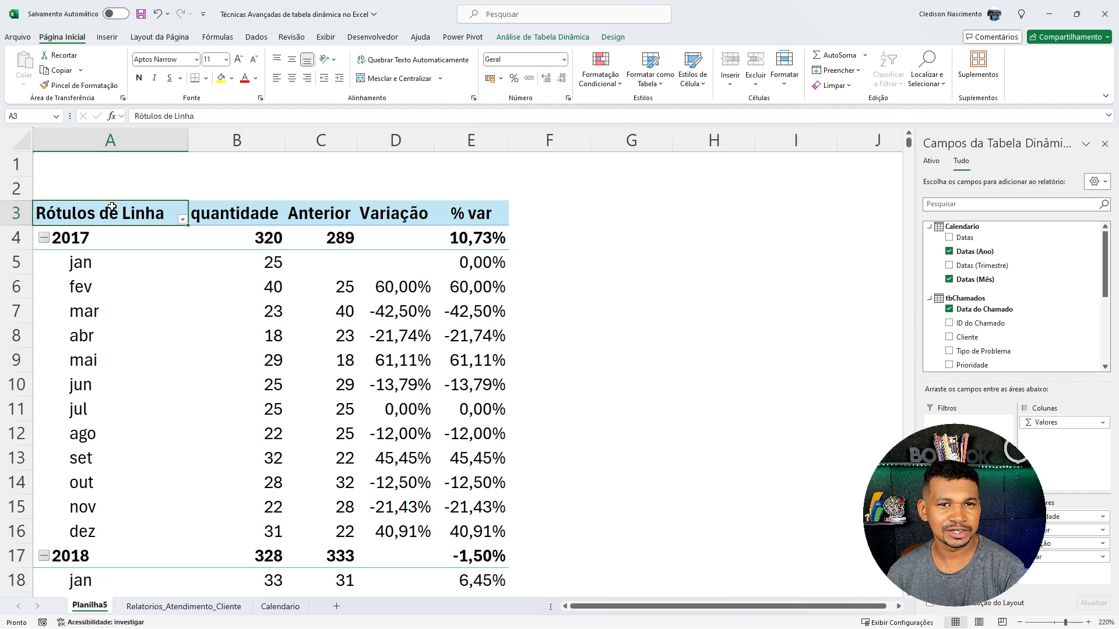